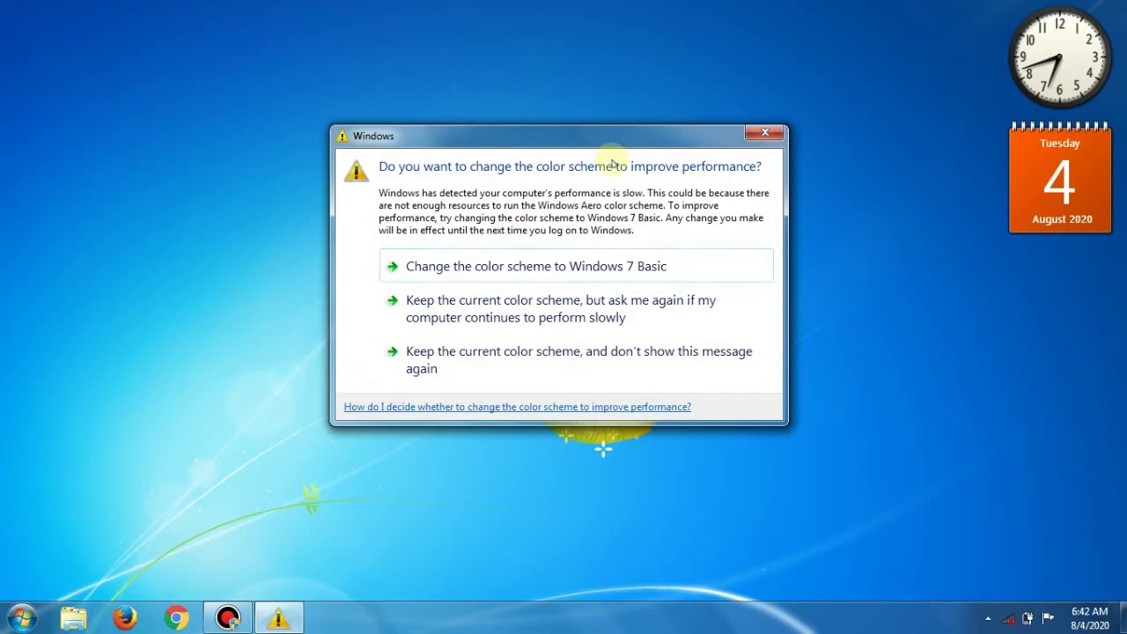
# Open a blank workbook in Excel 2013, dismissing the Windows color scheme prompt and the Office activation wizard.
pyautogui.click(550, 357)
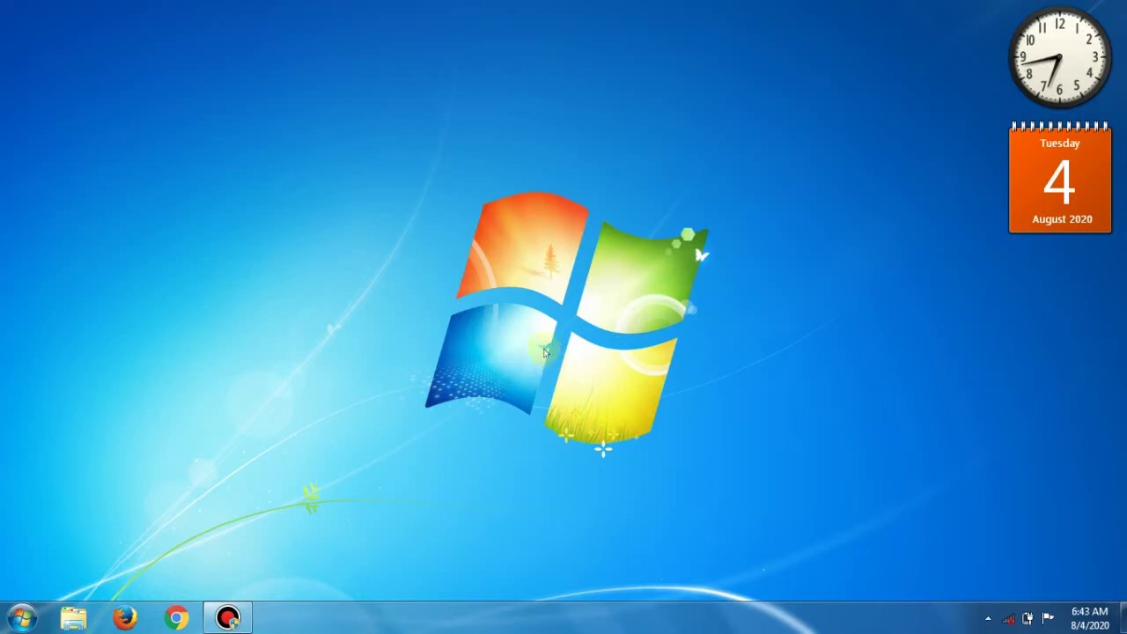
pyautogui.click(16, 620)
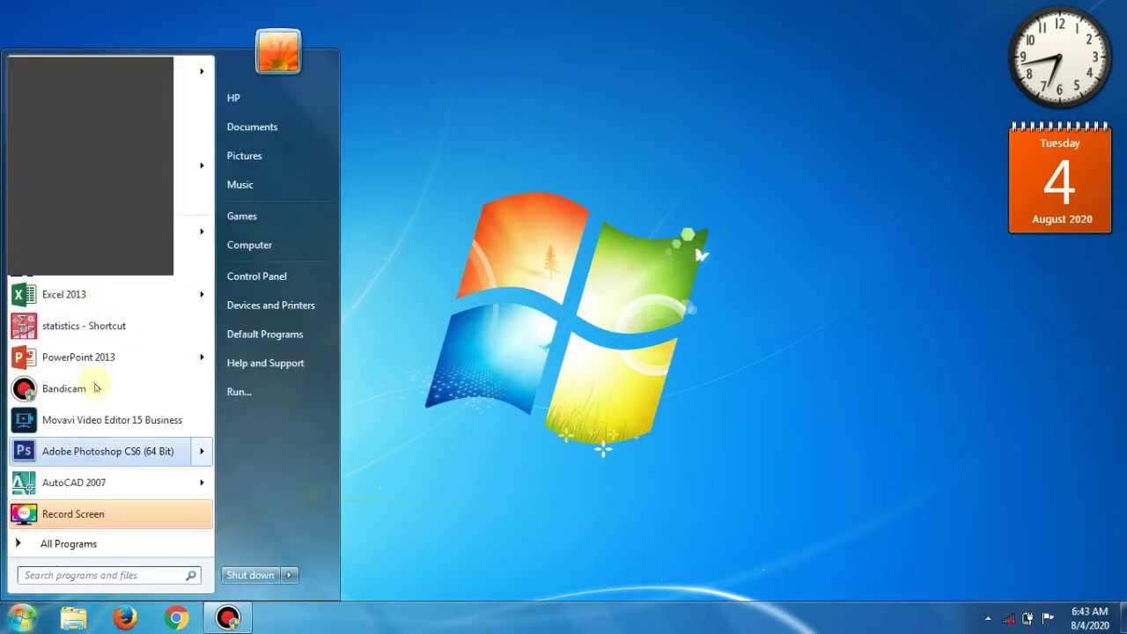
pyautogui.click(100, 292)
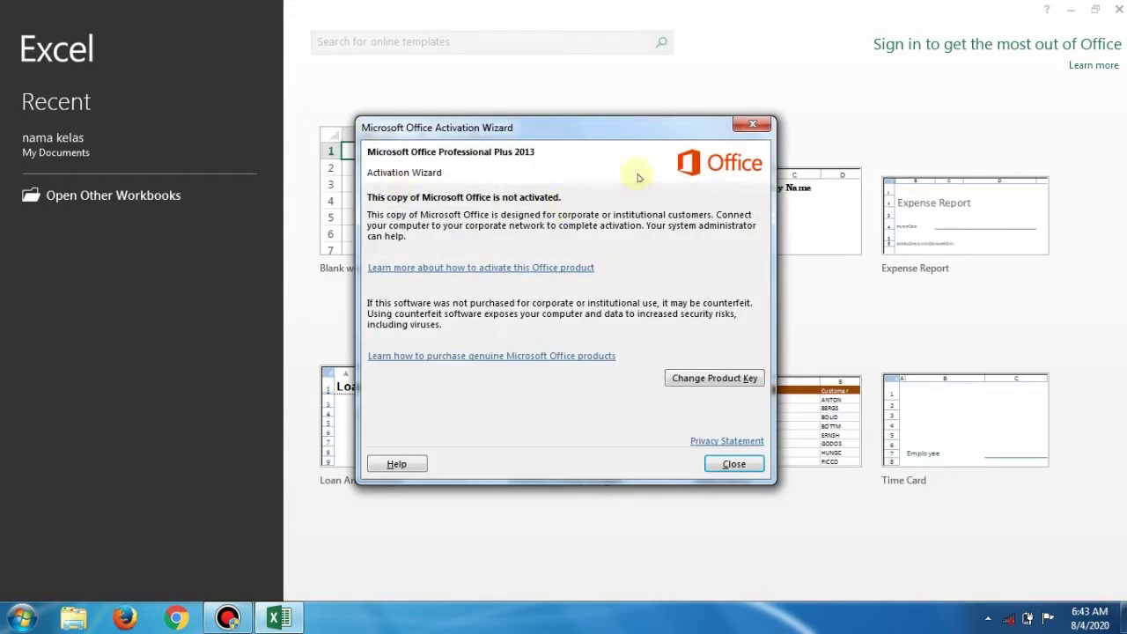
pyautogui.click(770, 121)
pyautogui.click(374, 202)
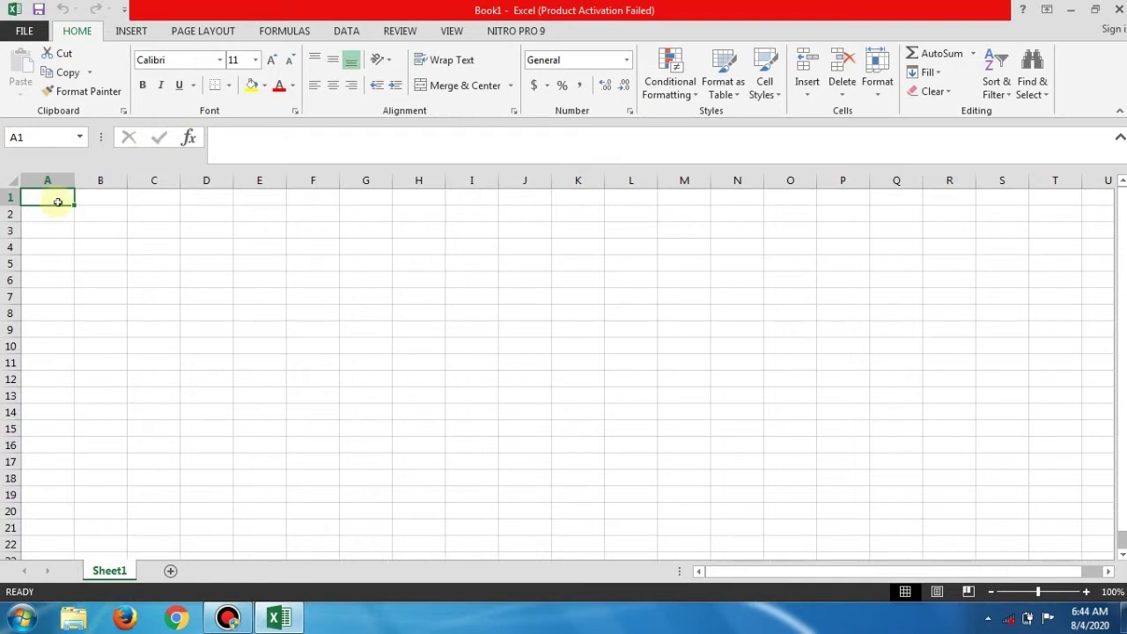
# Enter the title "Toko Alat Tulis Dora" in cell A1.
pyautogui.click(205, 285)
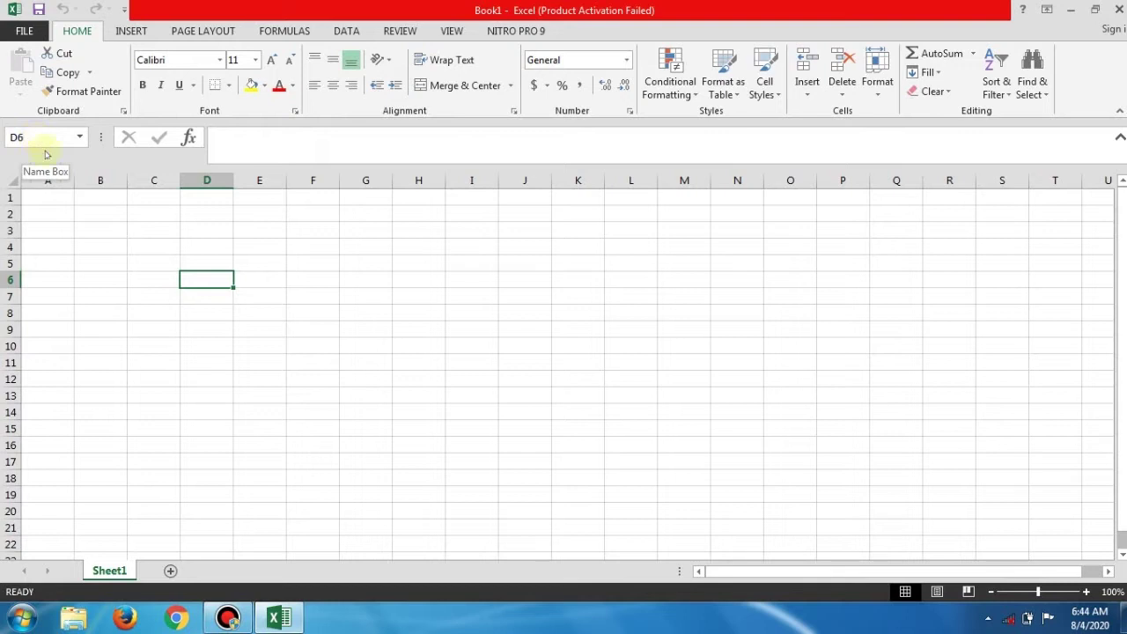
pyautogui.click(52, 199)
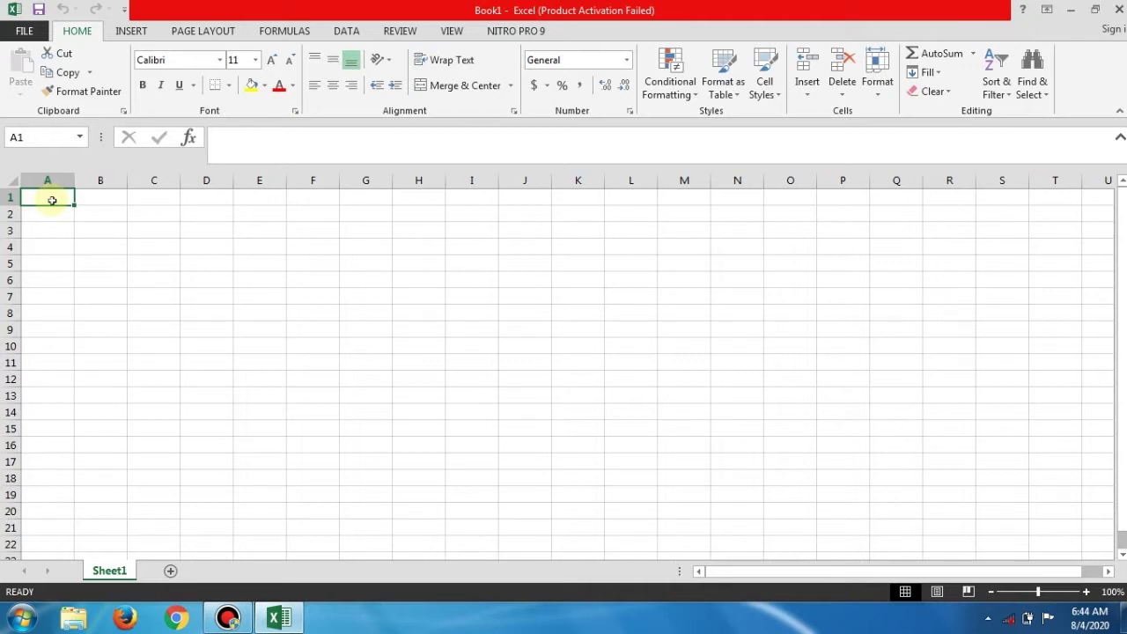
pyautogui.write('T')
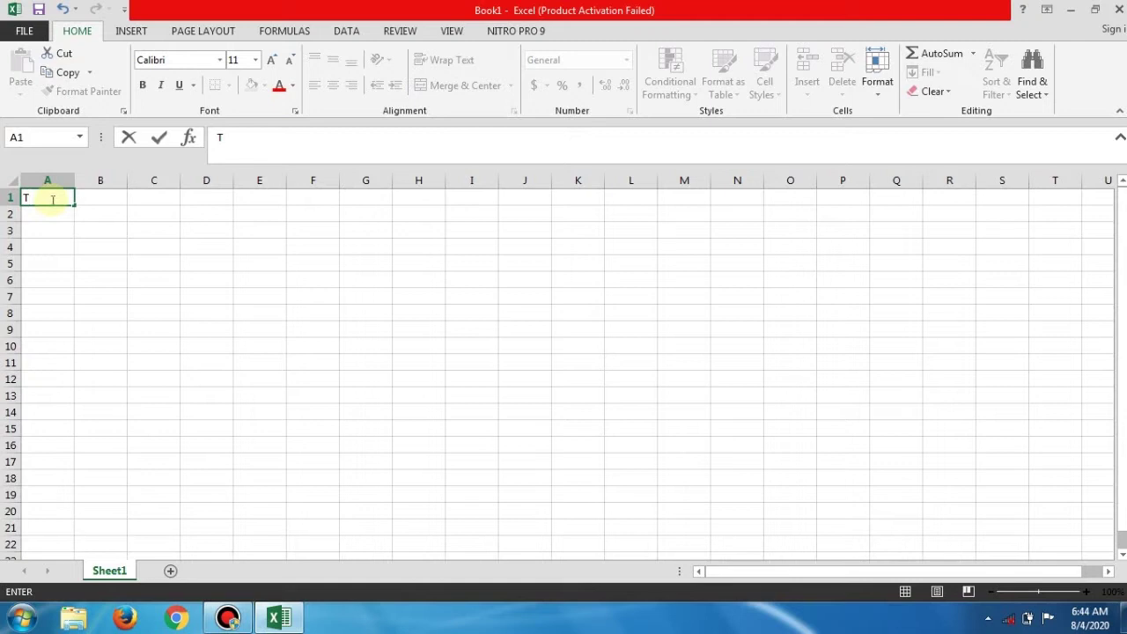
pyautogui.write('oko Alat Tulis')
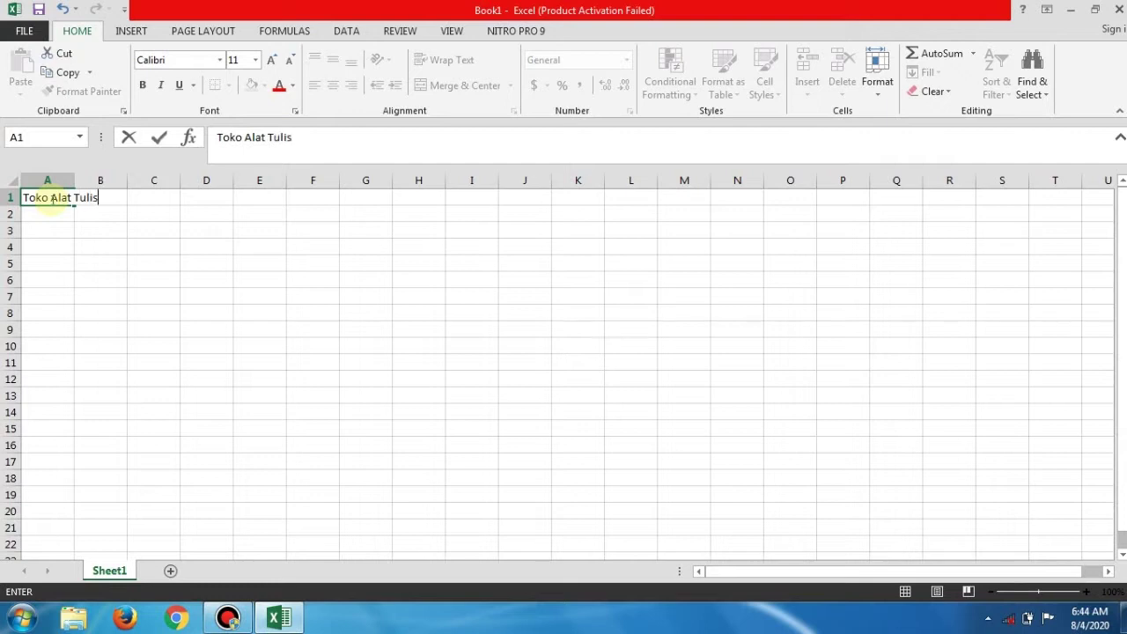
pyautogui.write(' Dora')
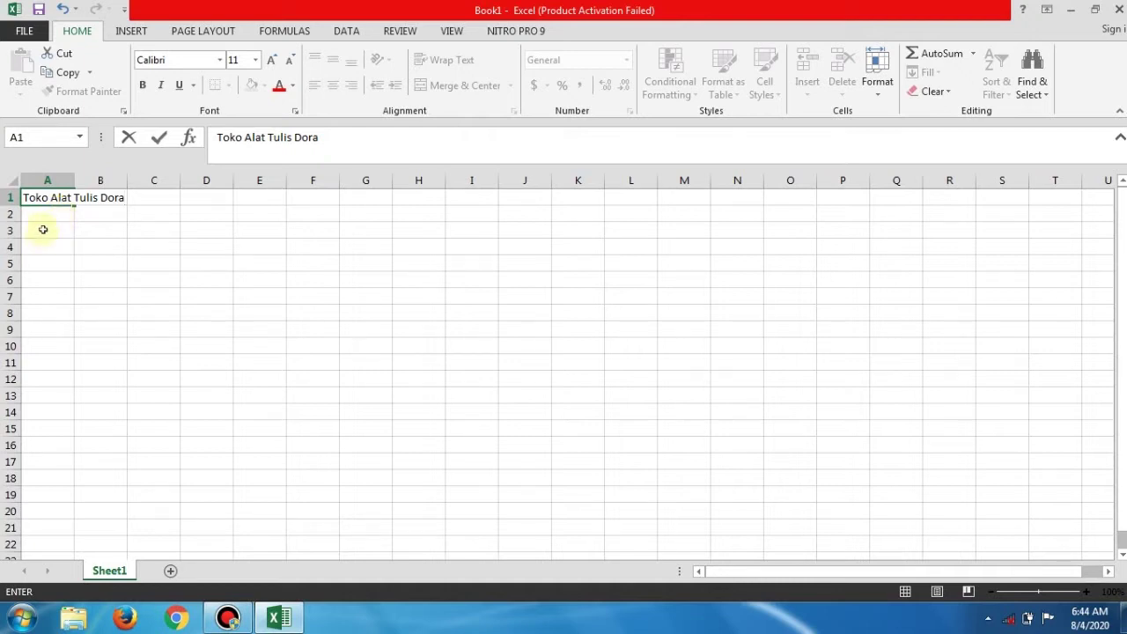
# Enter the first column heading "Barang" in cell A3.
pyautogui.click(44, 230)
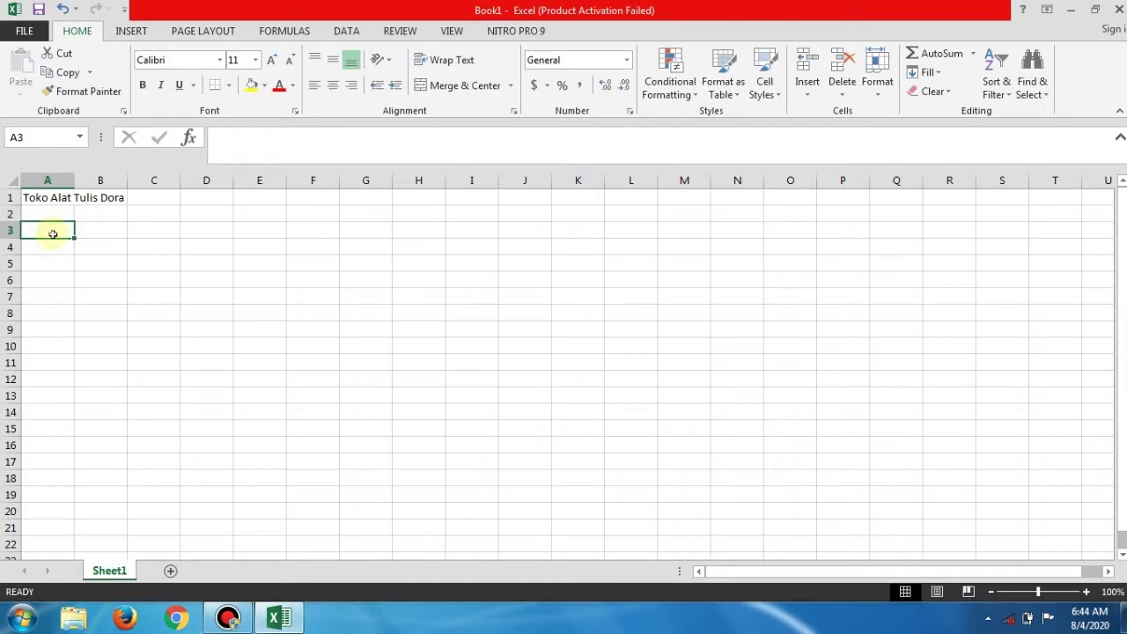
pyautogui.write('B')
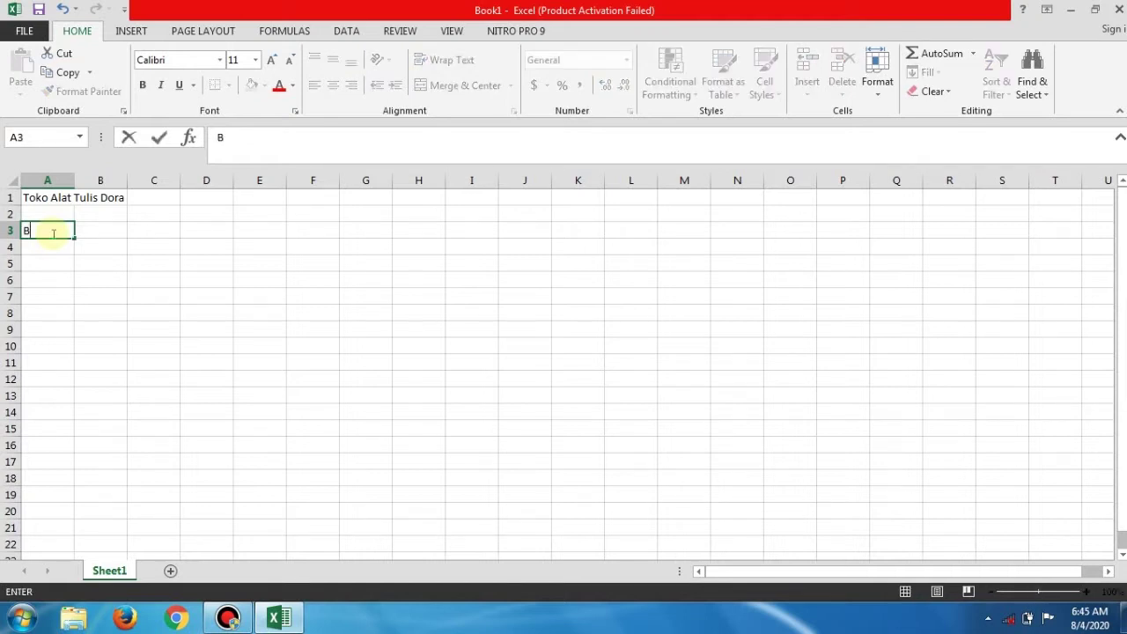
pyautogui.write('arang')
pyautogui.press('BackSpace')
pyautogui.press('BackSpace')
pyautogui.press('BackSpace')
pyautogui.press('BackSpace')
pyautogui.press('BackSpace')
pyautogui.press('BackSpace')
pyautogui.write('Barang')
pyautogui.press('Tab')
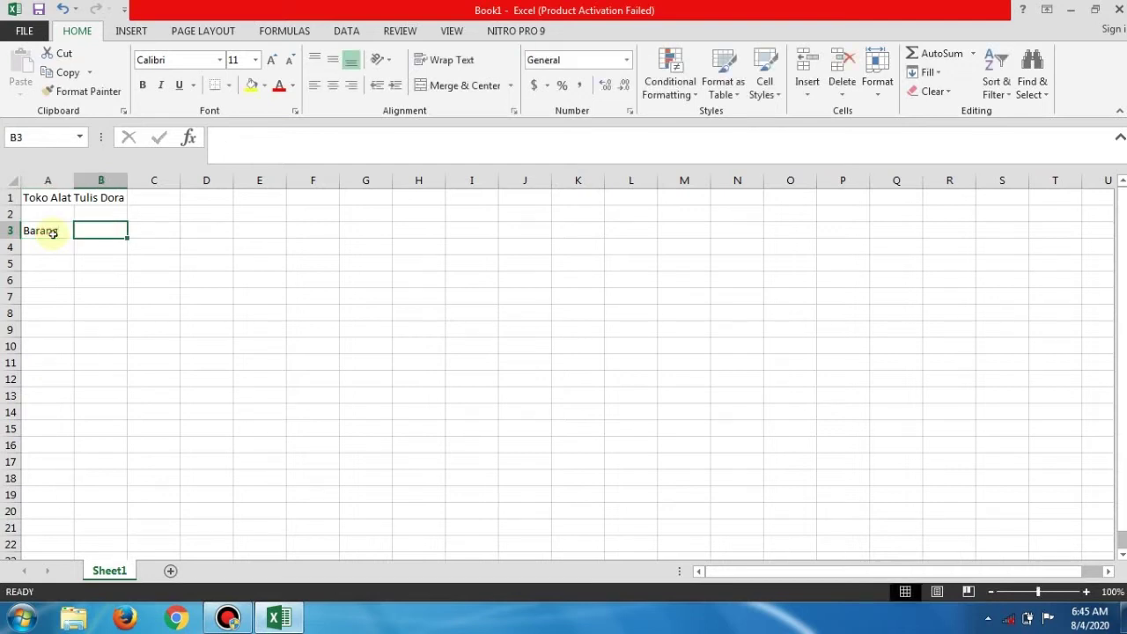
# Enter the headings "Harga Satuan" in cell B3 and "Jumlah Barang" in cell C3.
pyautogui.write('H')
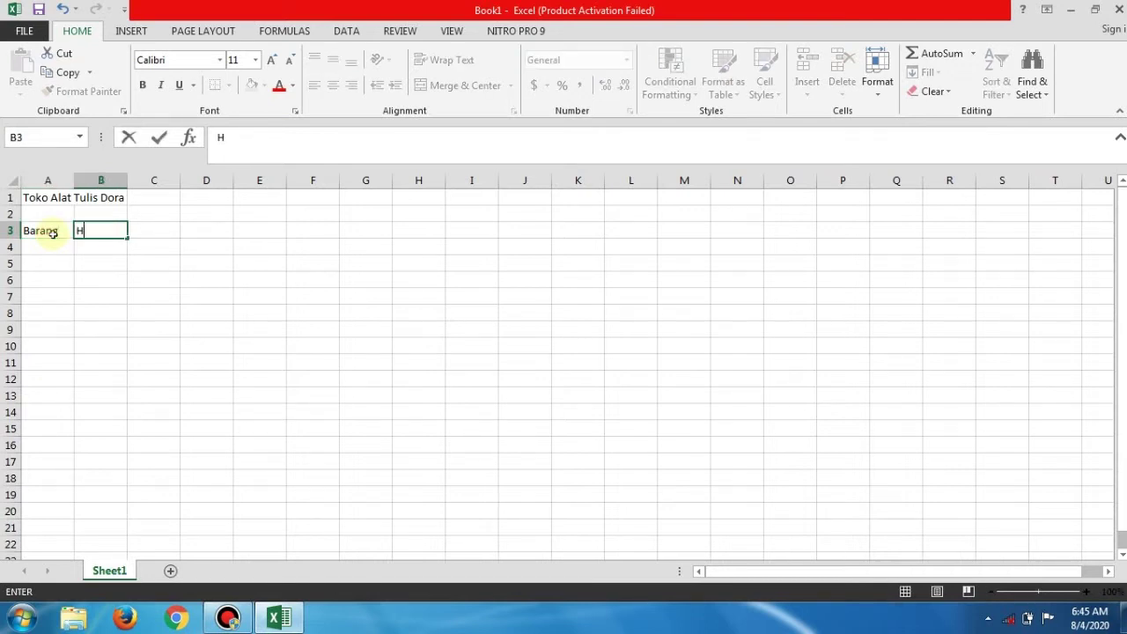
pyautogui.write('arga Sat')
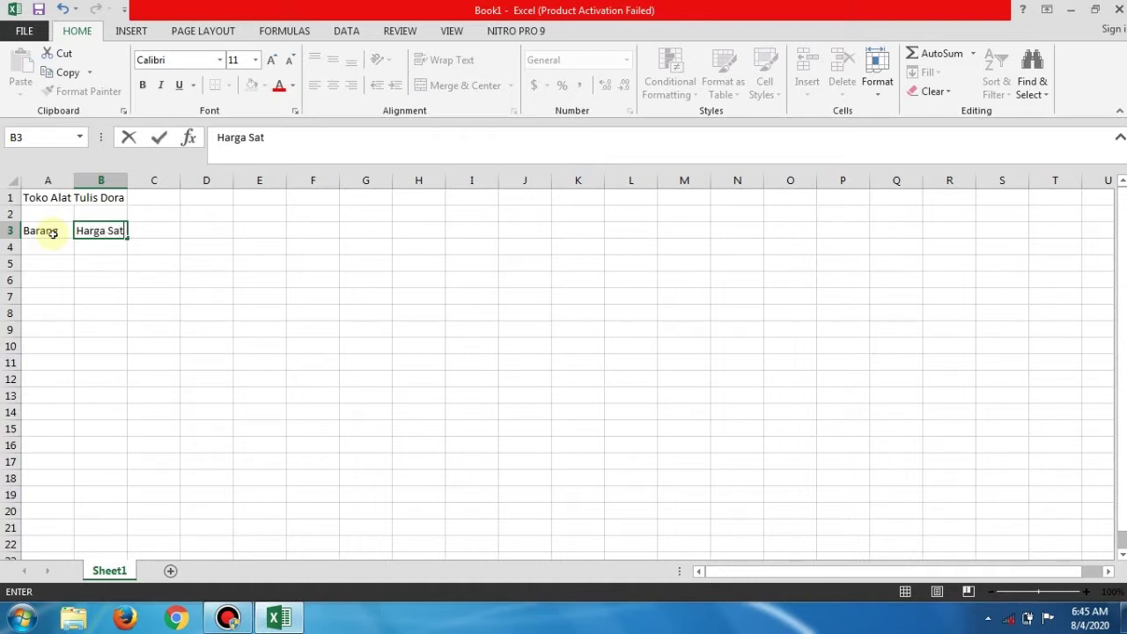
pyautogui.write('uan')
pyautogui.press('Tab')
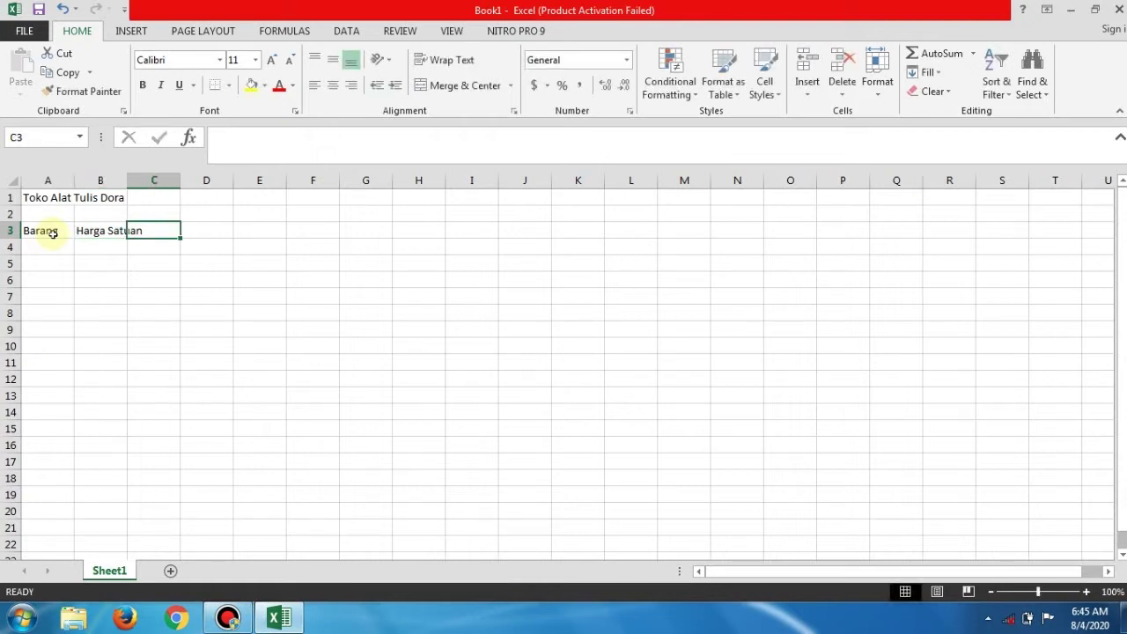
pyautogui.write('Jum')
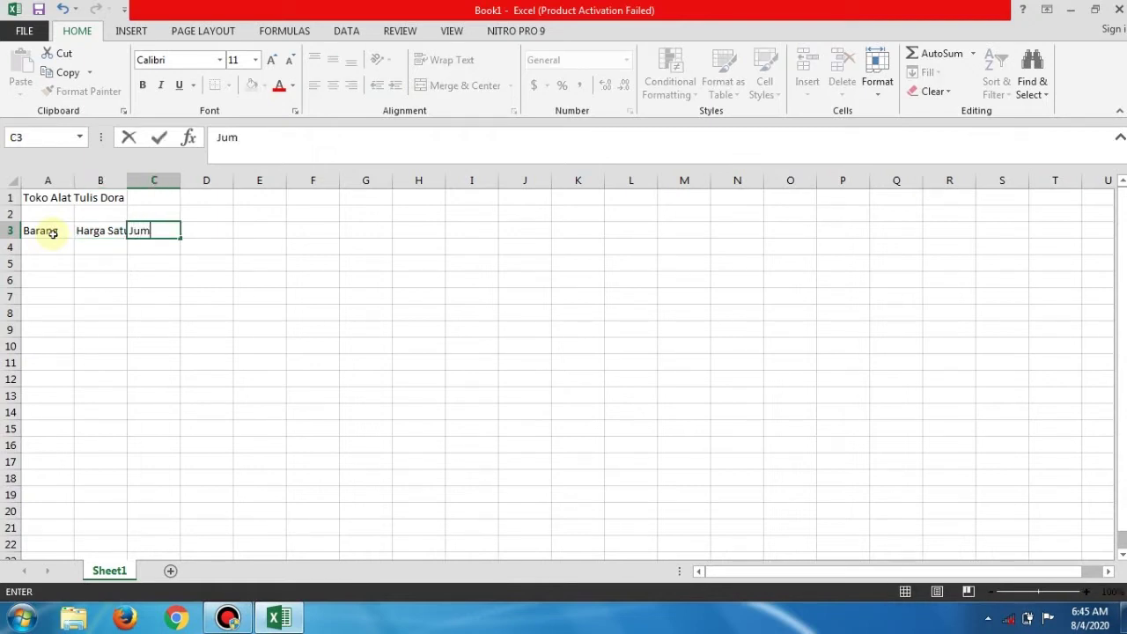
pyautogui.write('lah Baran')
pyautogui.write('g')
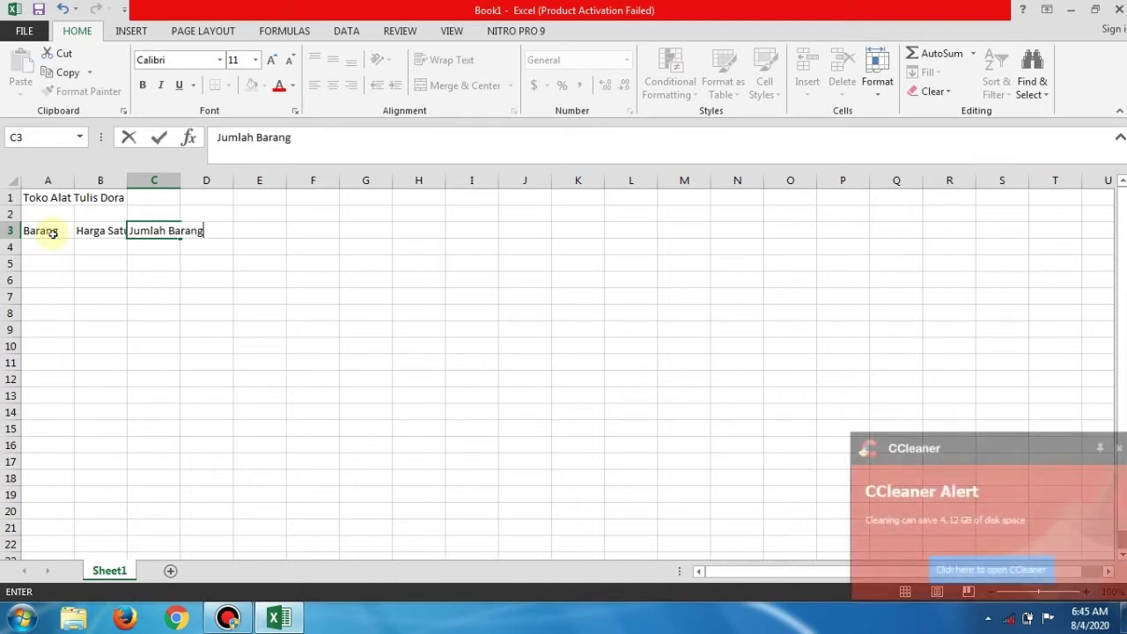
pyautogui.press('Tab')
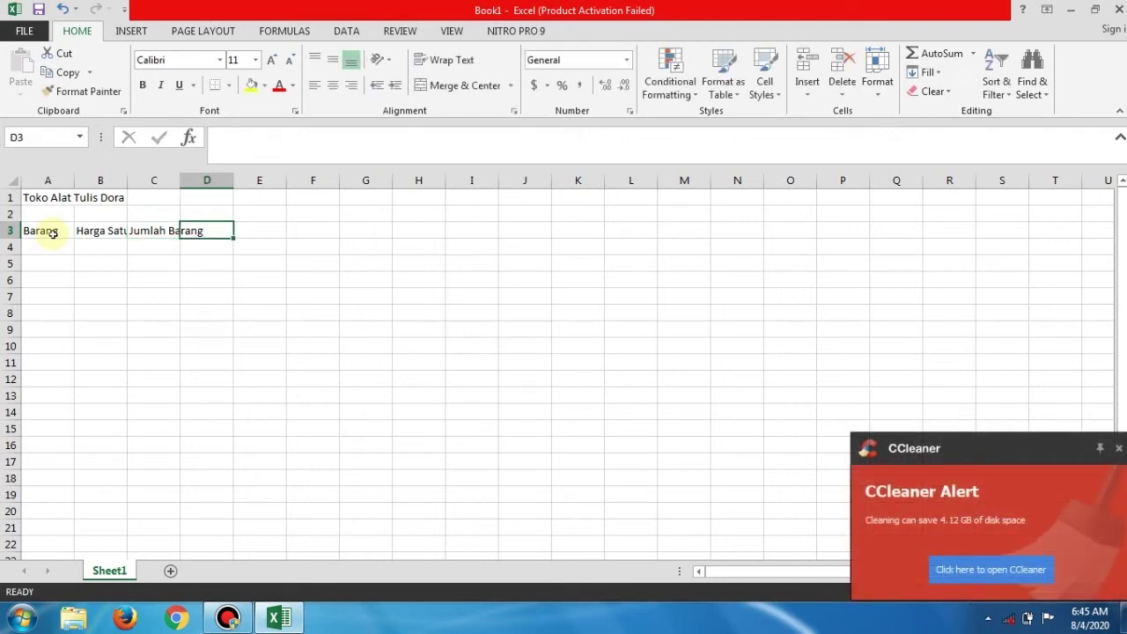
# Dismiss the CCleaner alert and enter the heading "Jumlah Harga" in cell D3.
pyautogui.click(1119, 450)
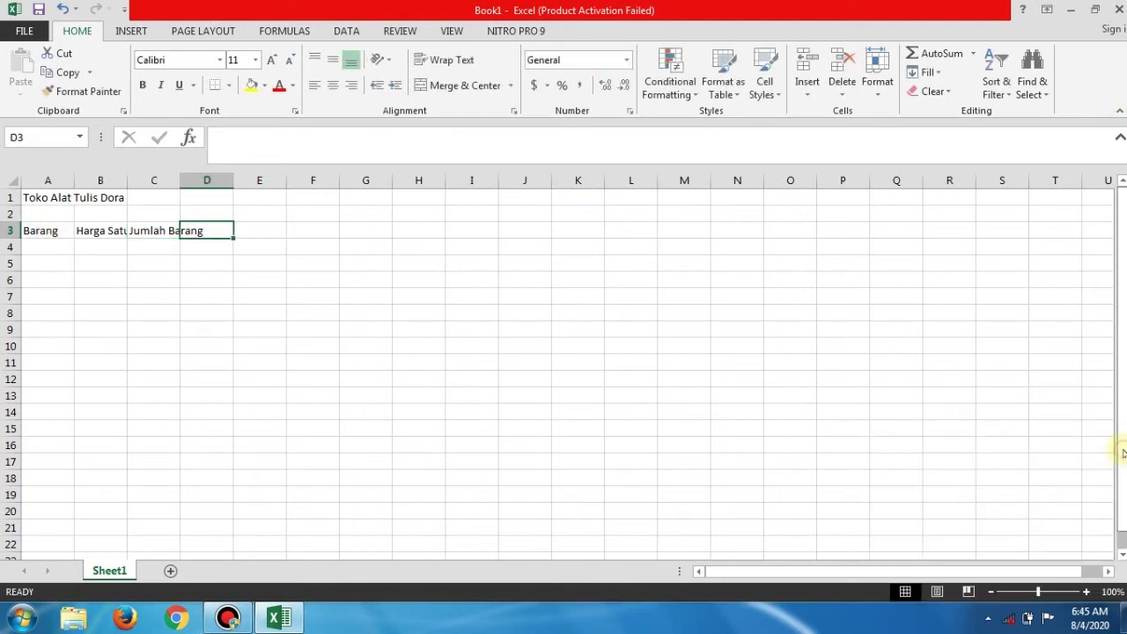
pyautogui.write('J')
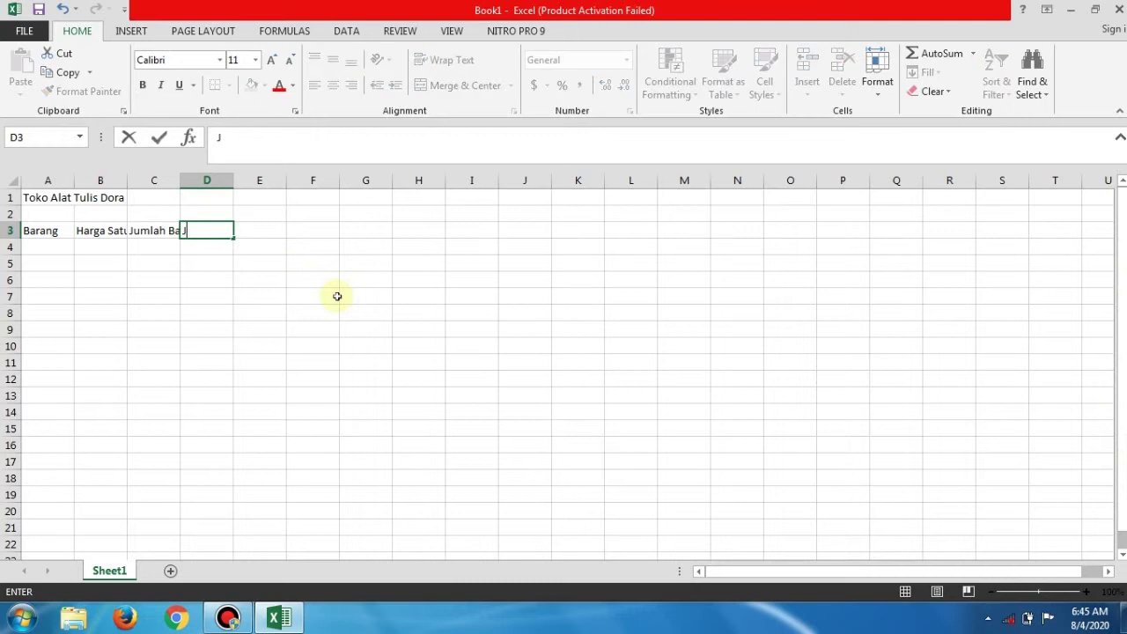
pyautogui.write('umlah Harga')
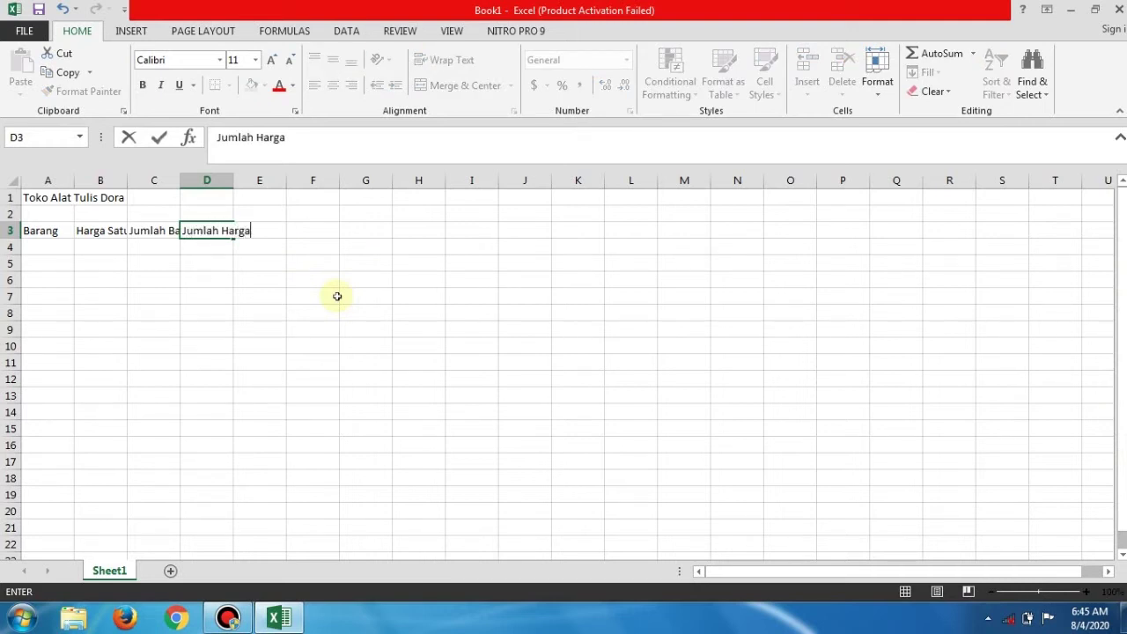
pyautogui.click(338, 297)
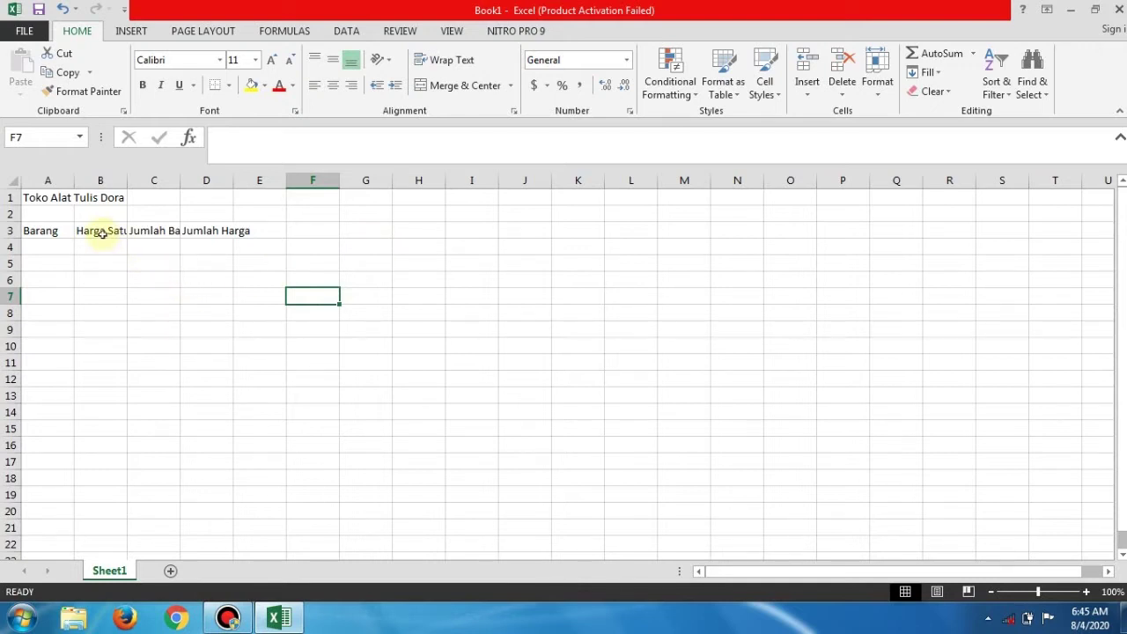
# Widen columns B, C and D so that each heading in row 3 fits inside its own cell.
pyautogui.click(102, 233)
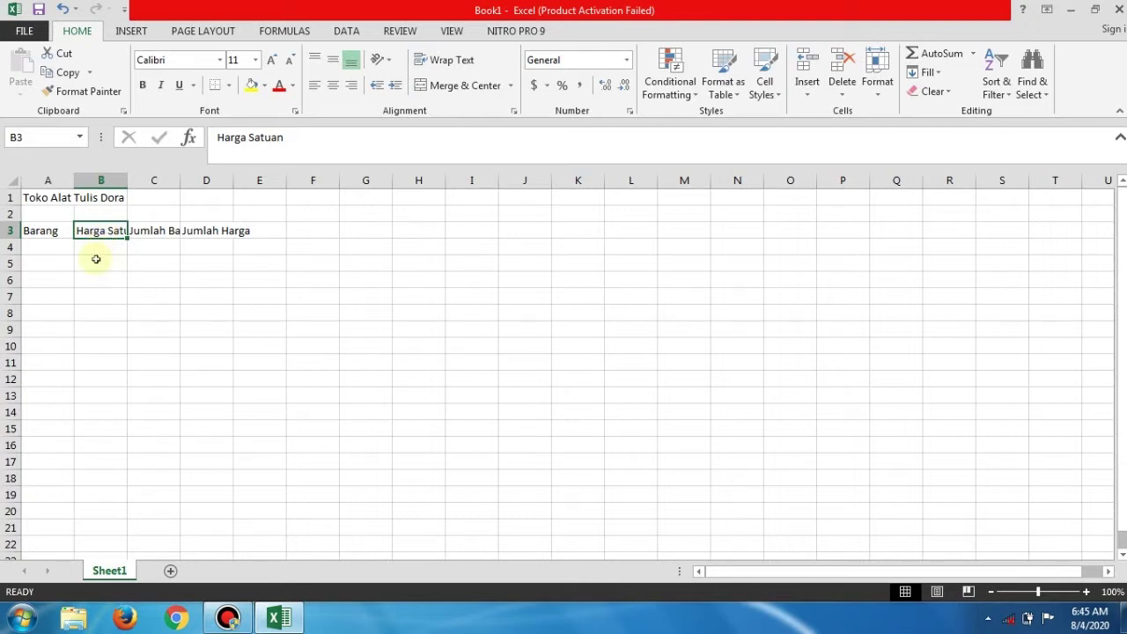
pyautogui.moveTo(128, 180); pyautogui.dragTo(157, 181)
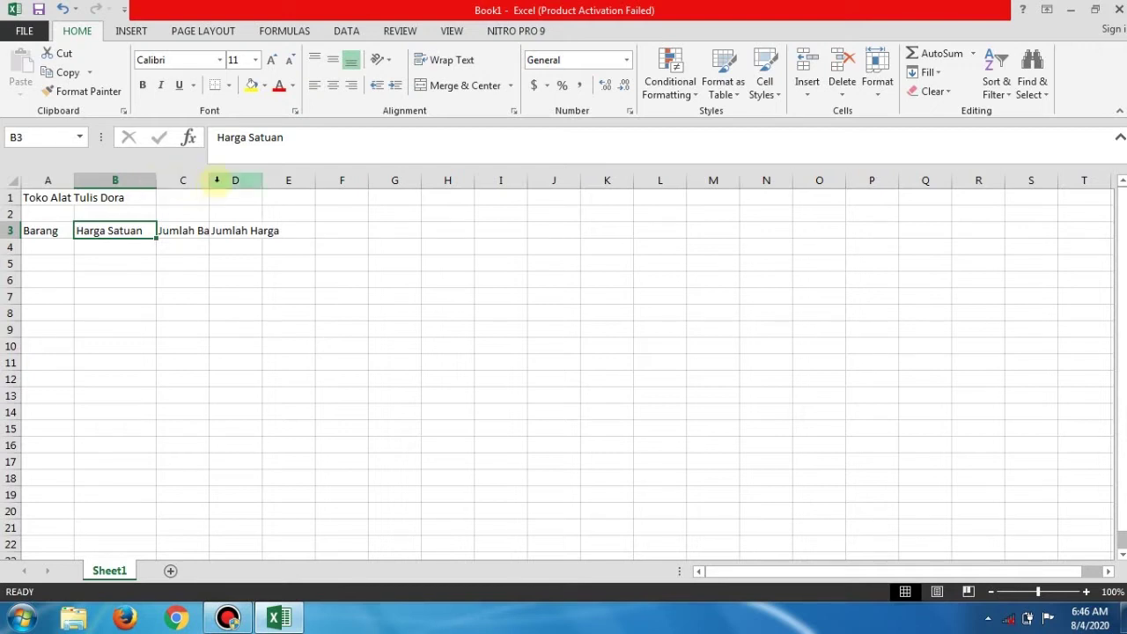
pyautogui.moveTo(208, 179); pyautogui.dragTo(336, 181)
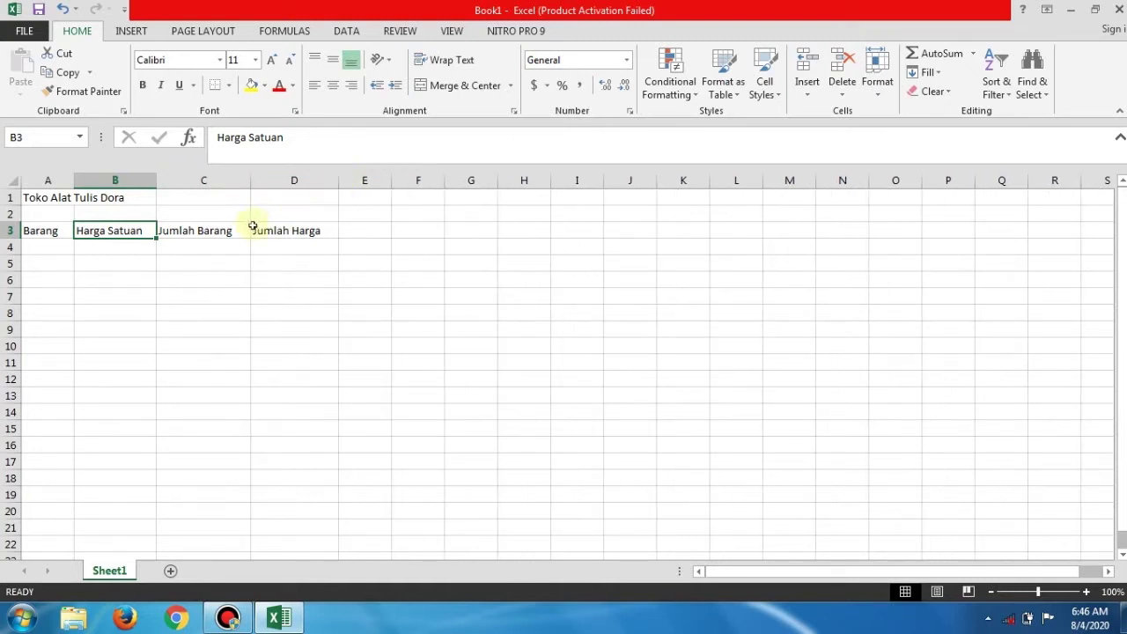
pyautogui.click(227, 230)
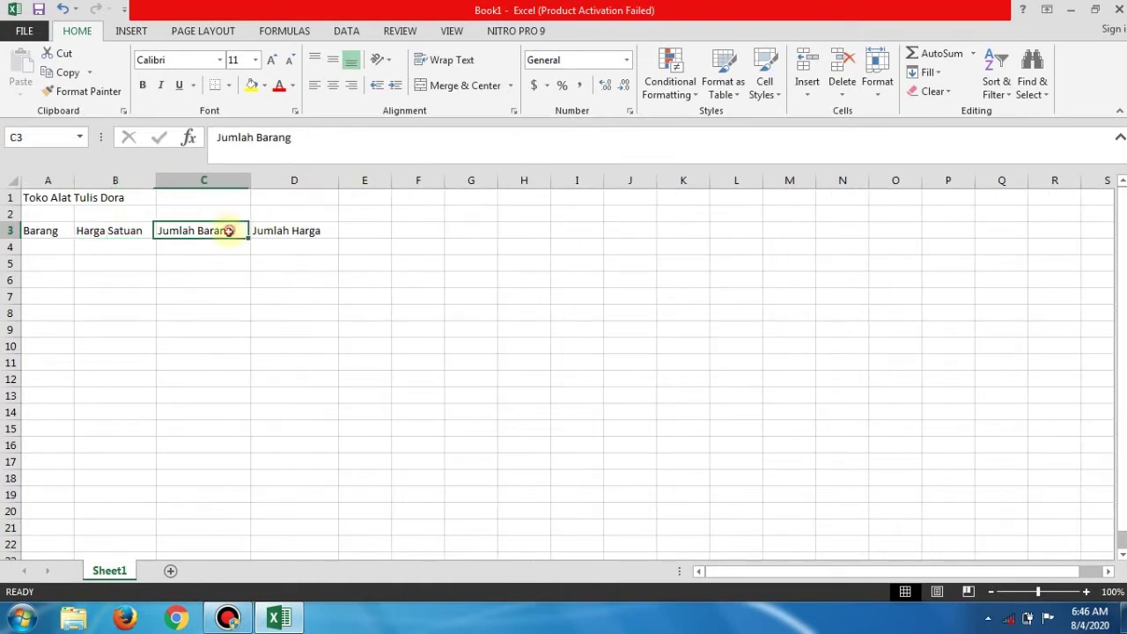
# List the items Pensil, Pulpen, Penghapus and Rautan in cells A4 to A7 under the Barang heading.
pyautogui.click(49, 236)
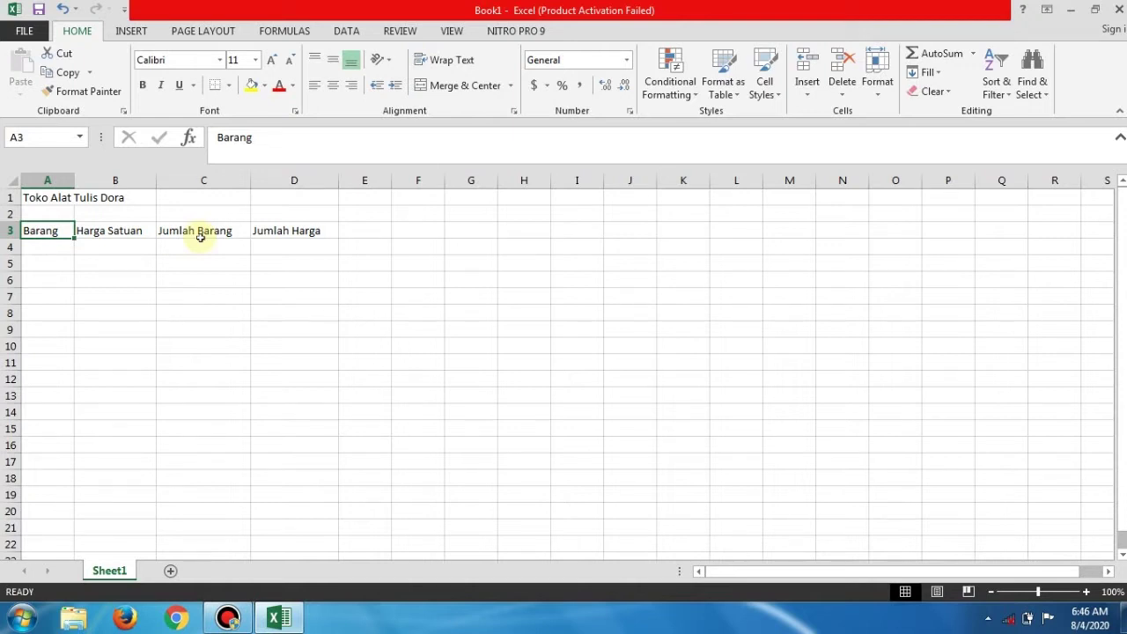
pyautogui.press('Down')
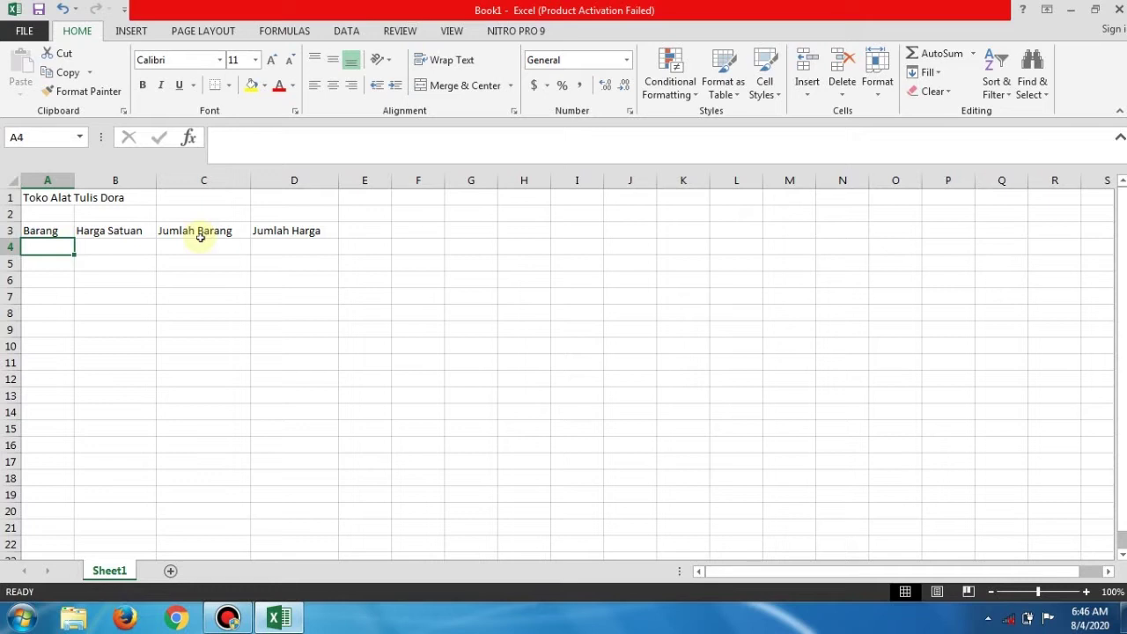
pyautogui.write('Pensil')
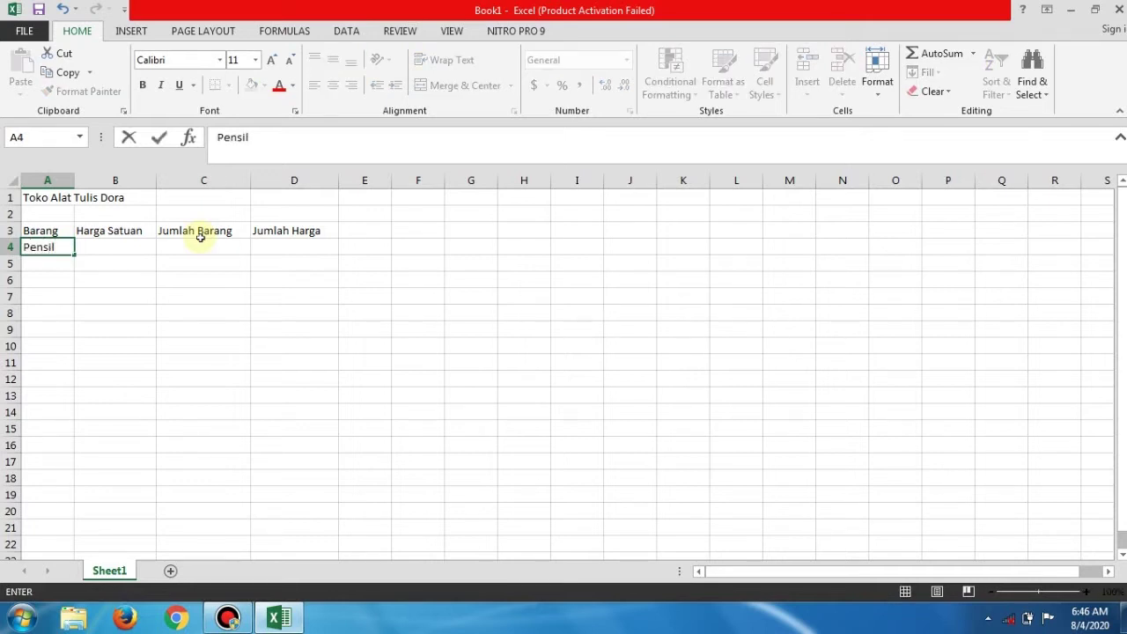
pyautogui.press('Return')
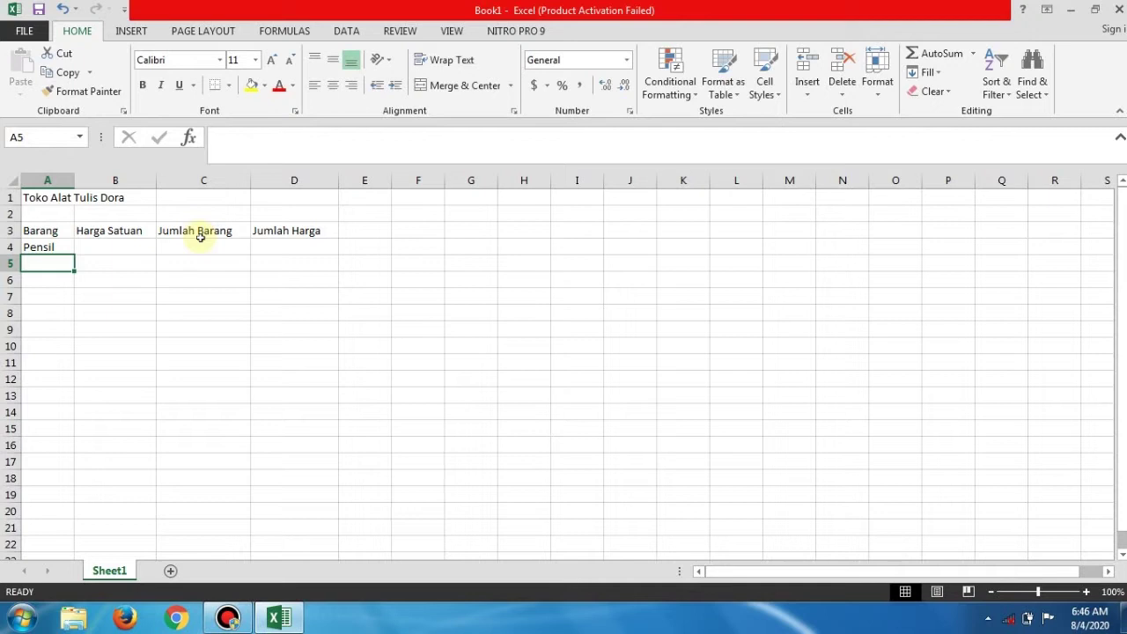
pyautogui.write('Pulpen')
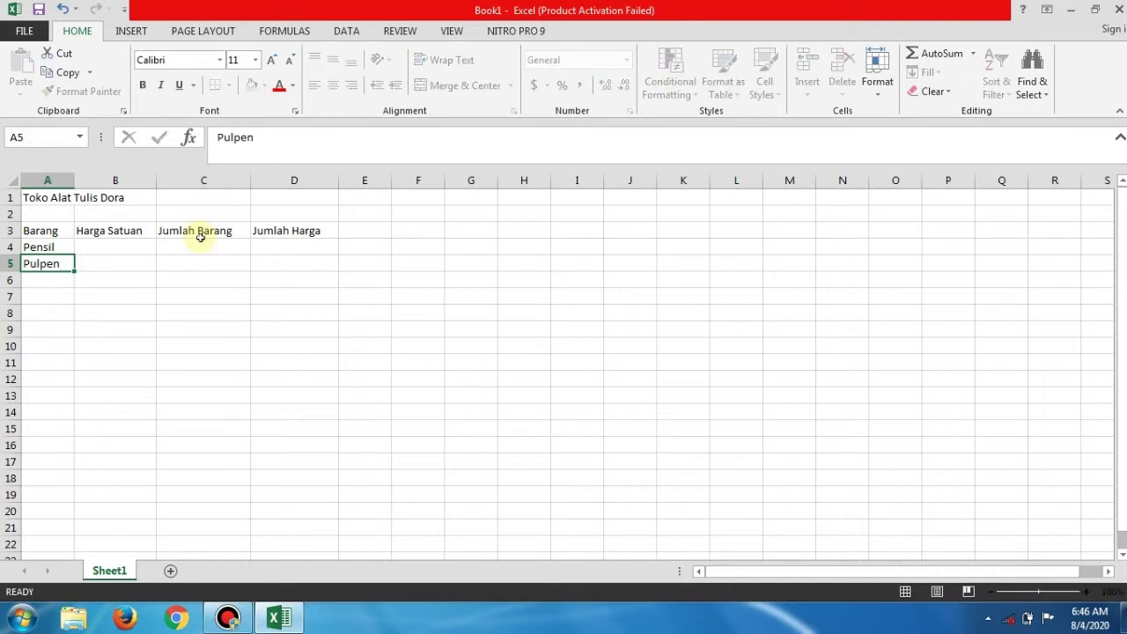
pyautogui.press('Return')
pyautogui.write('Penghapus')
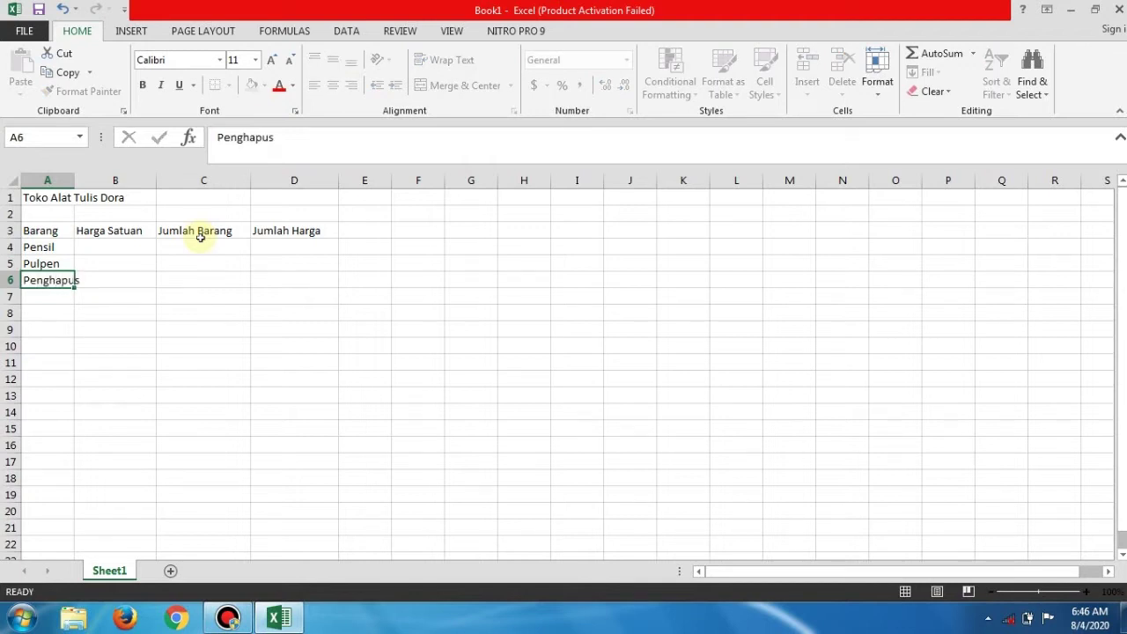
pyautogui.press('Return')
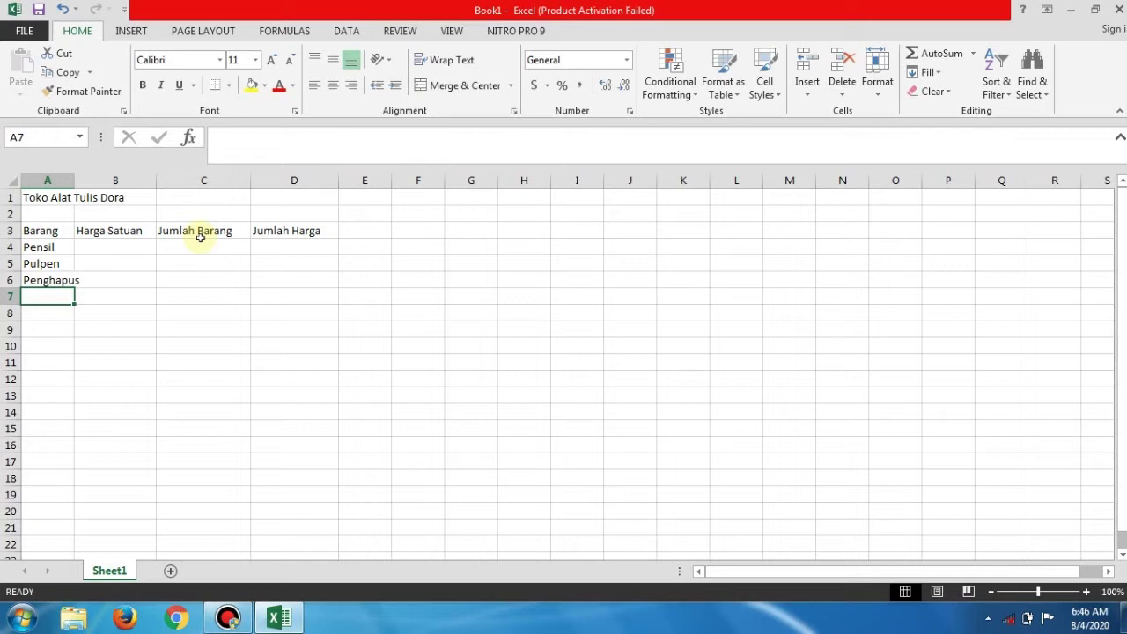
pyautogui.write('Rautan')
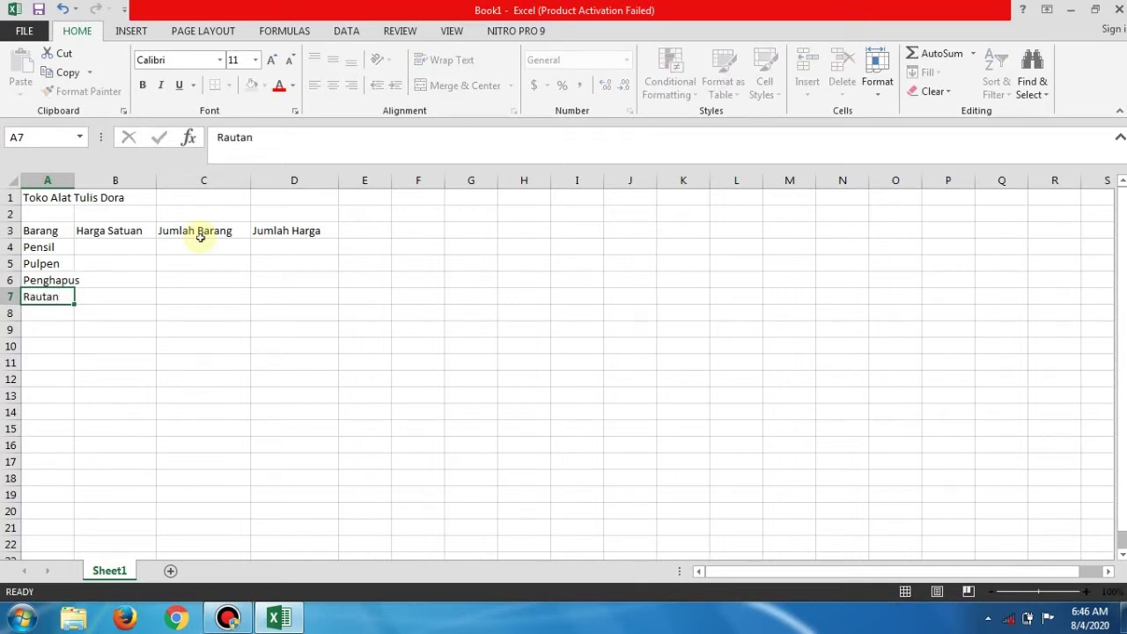
pyautogui.press('Return')
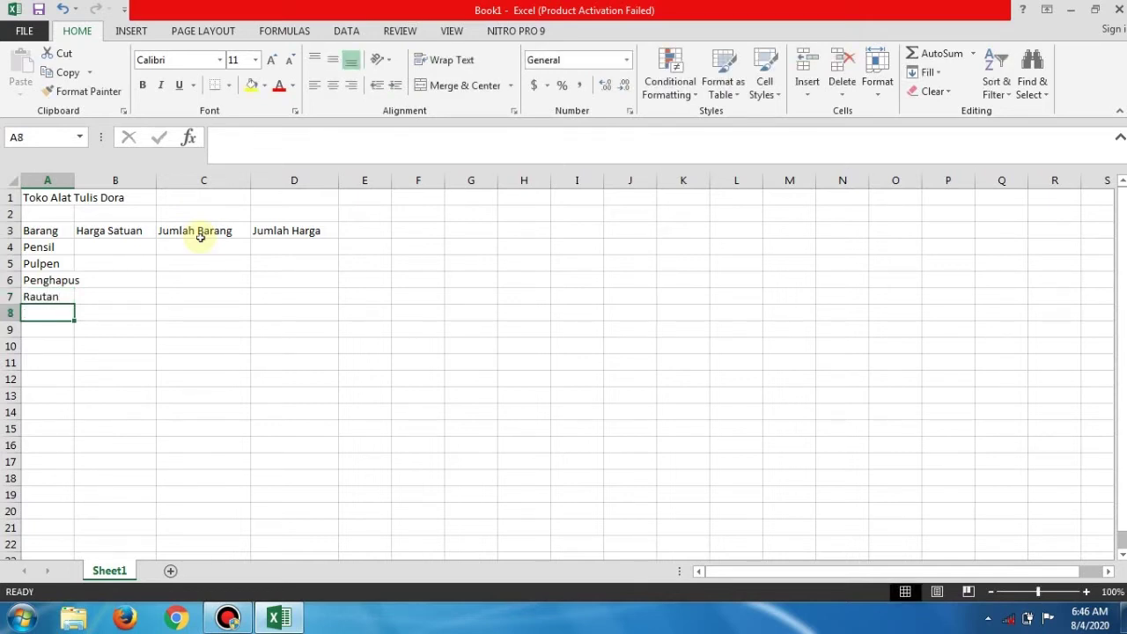
# Add the items Penggaris, Tempat pensil and Spidol in cells A8 to A10 and widen column A to fit the item names.
pyautogui.write('Pe')
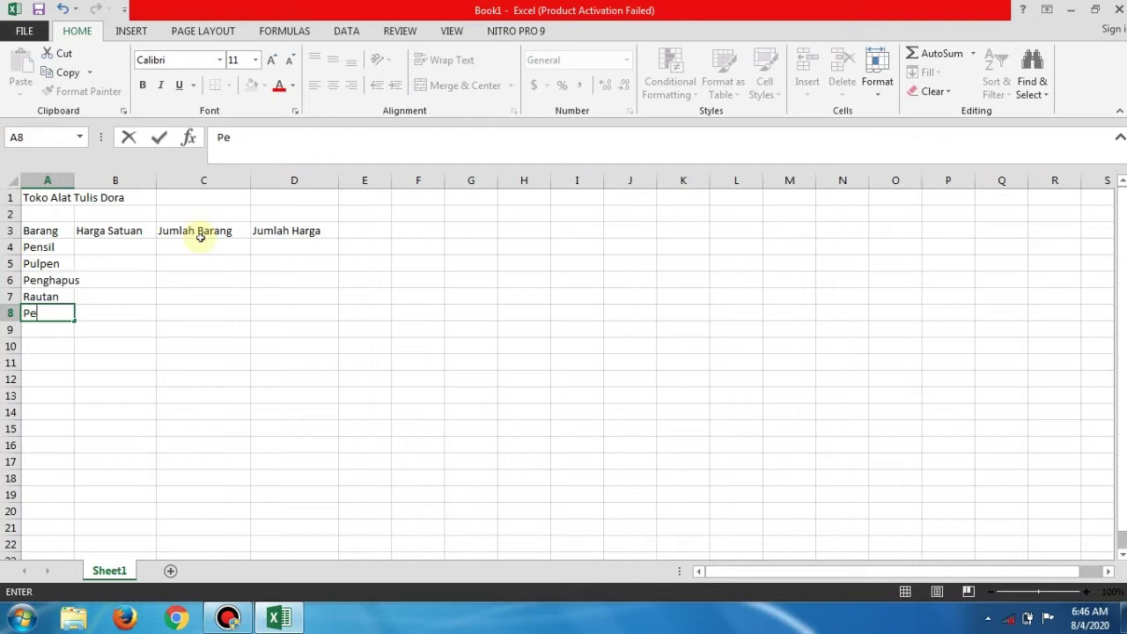
pyautogui.write('nggaris')
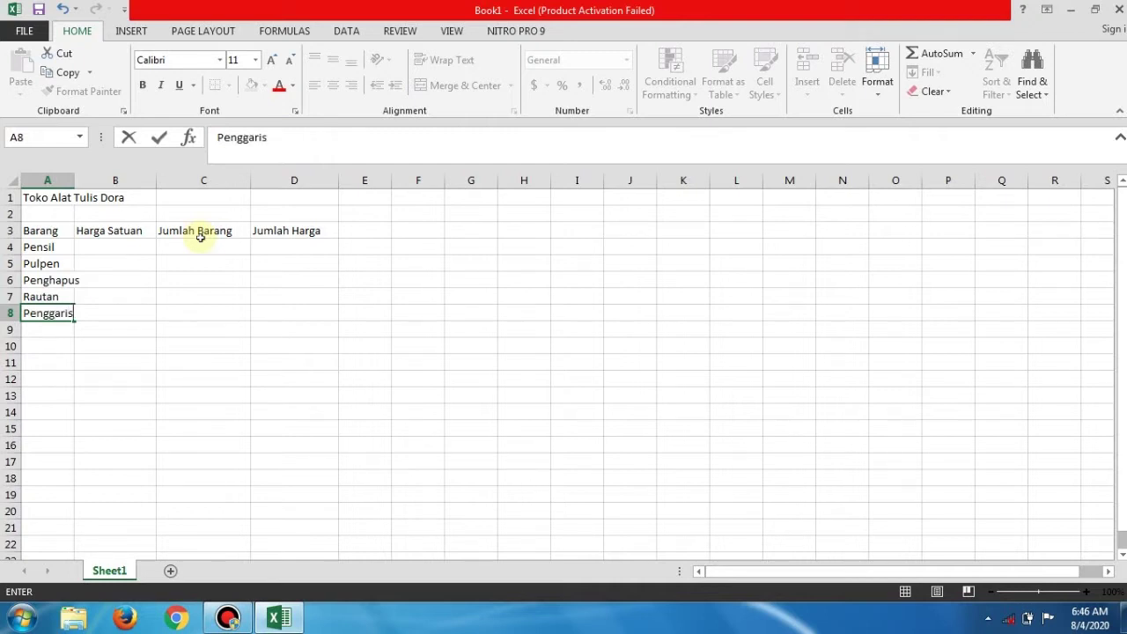
pyautogui.press('Return')
pyautogui.write('Tempat')
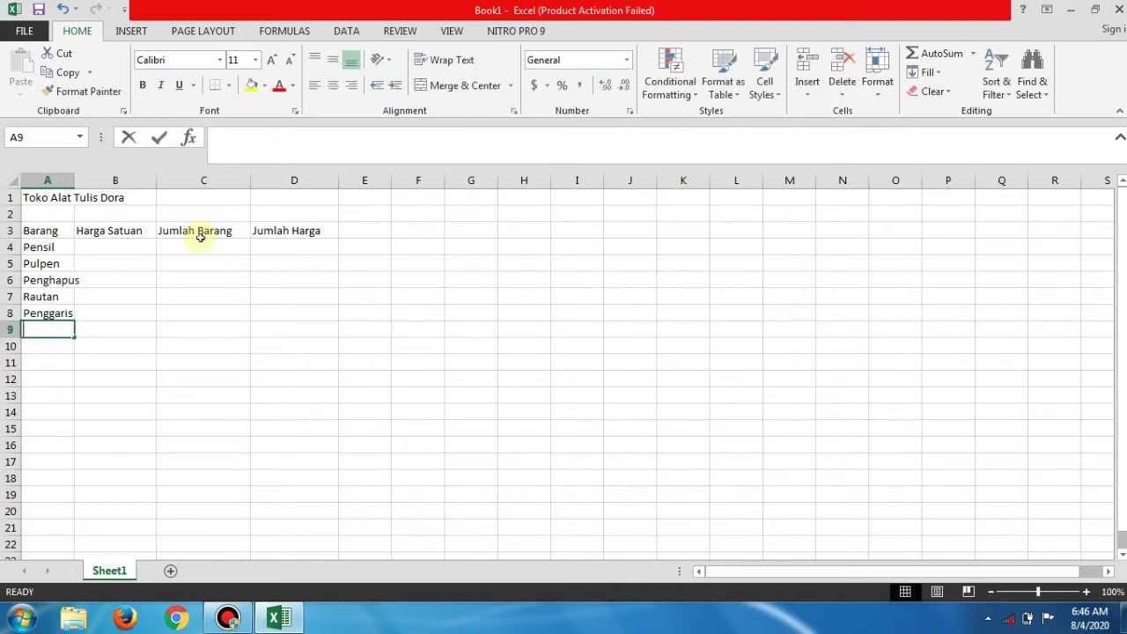
pyautogui.write(' pensil')
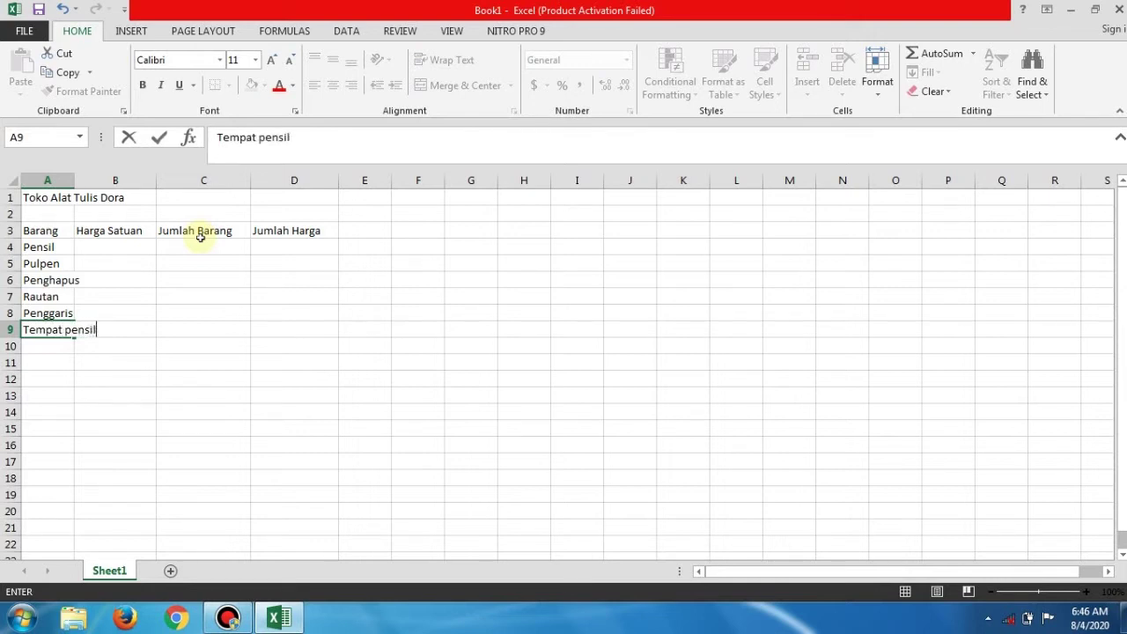
pyautogui.press('Return')
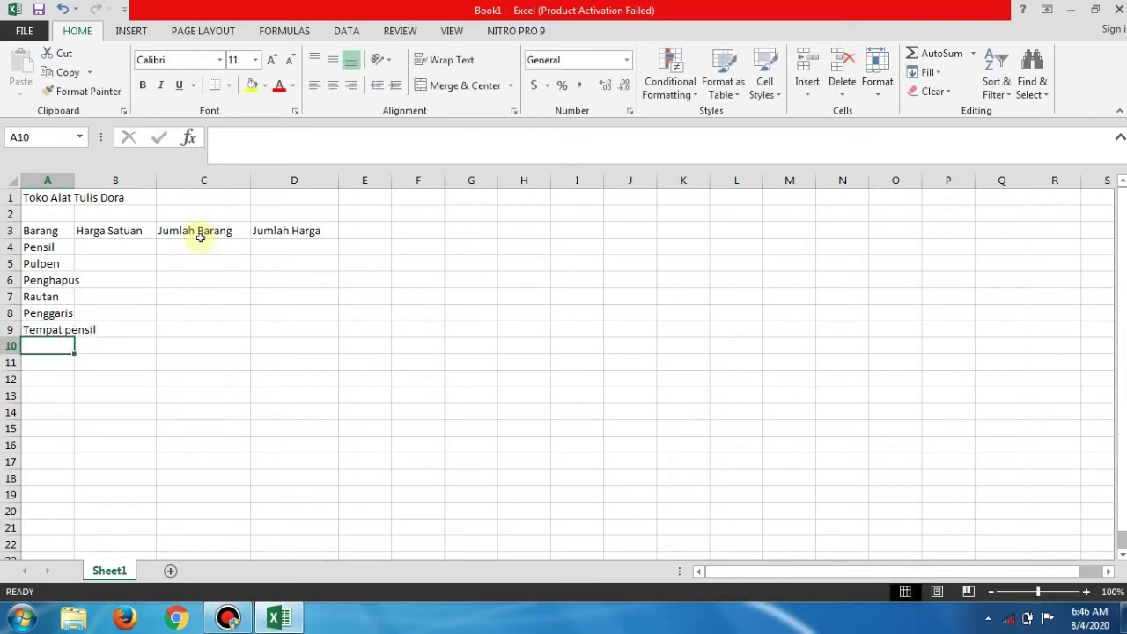
pyautogui.write('Spidol')
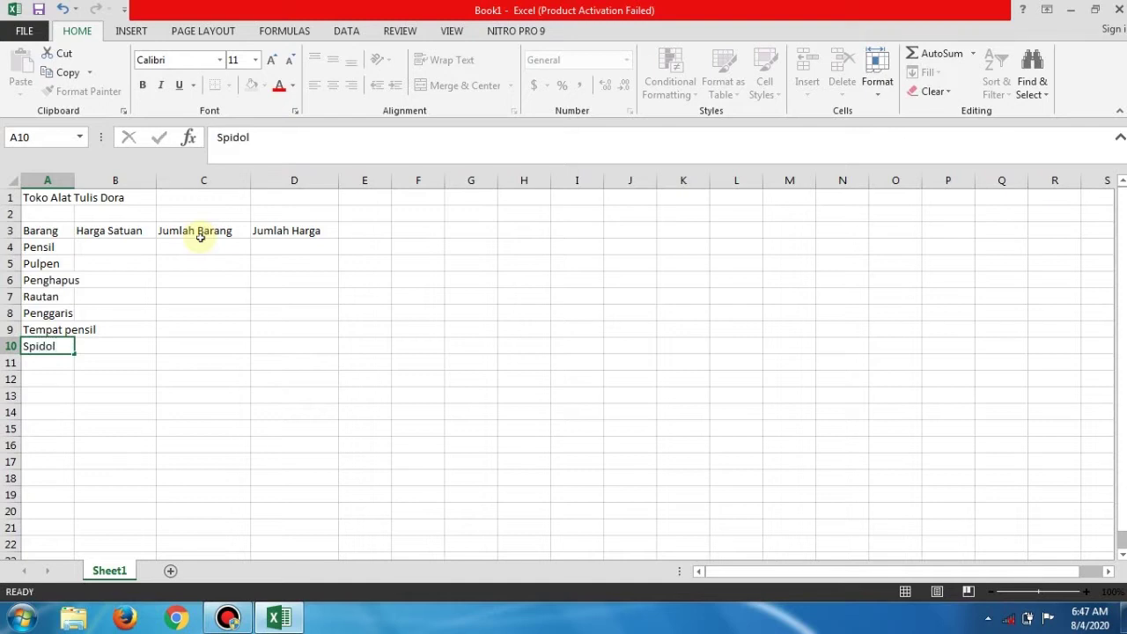
pyautogui.press('Return')
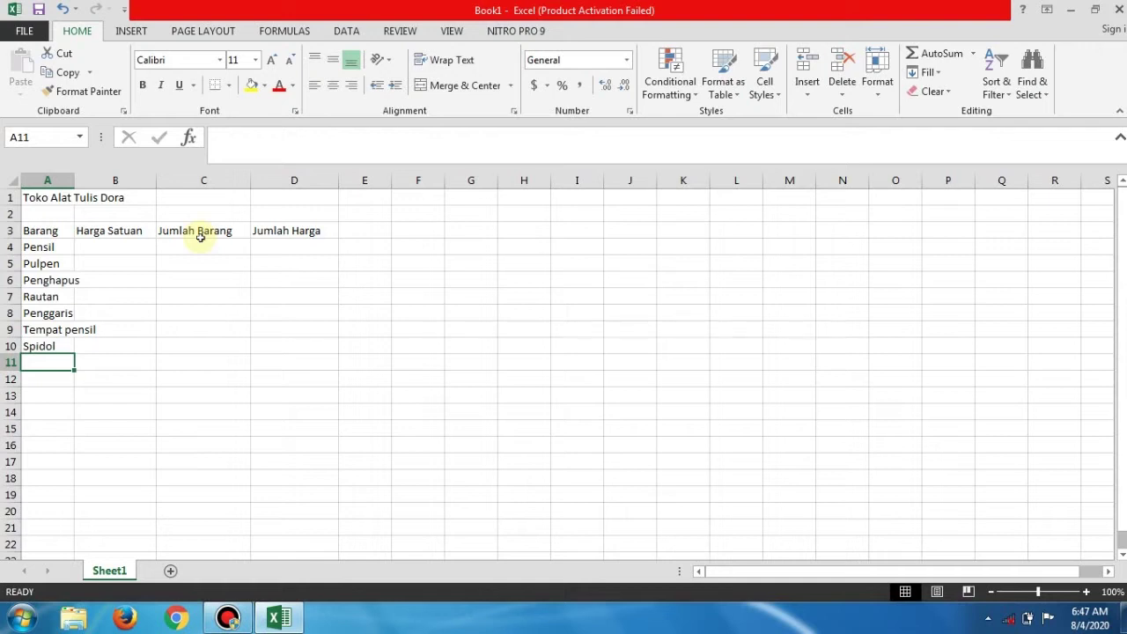
pyautogui.click(54, 329)
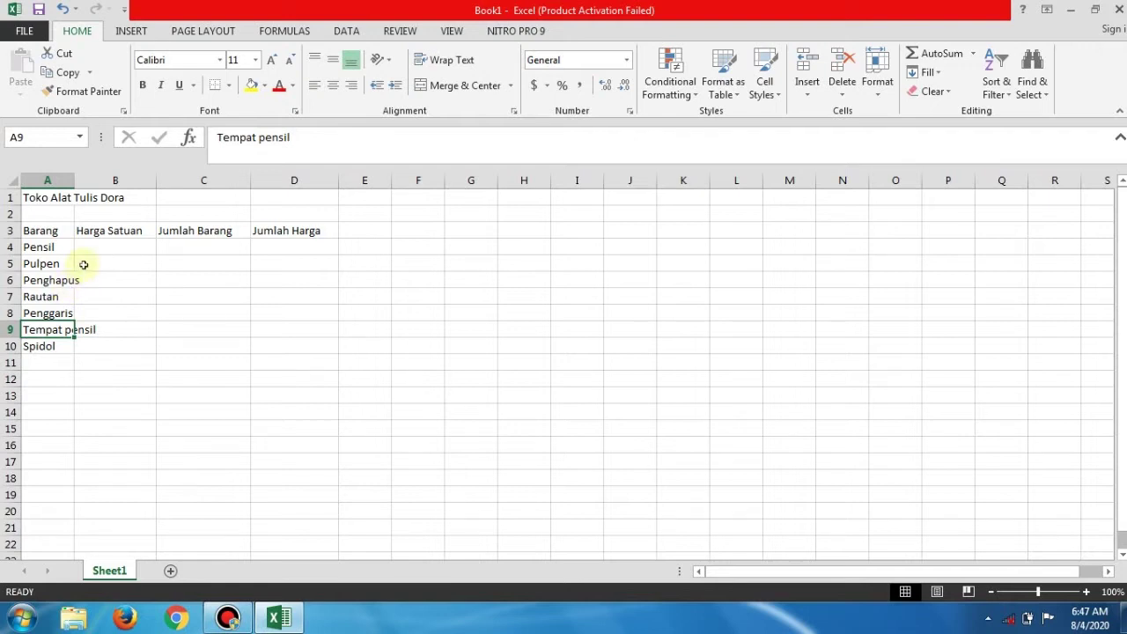
pyautogui.moveTo(74, 183); pyautogui.dragTo(114, 195)
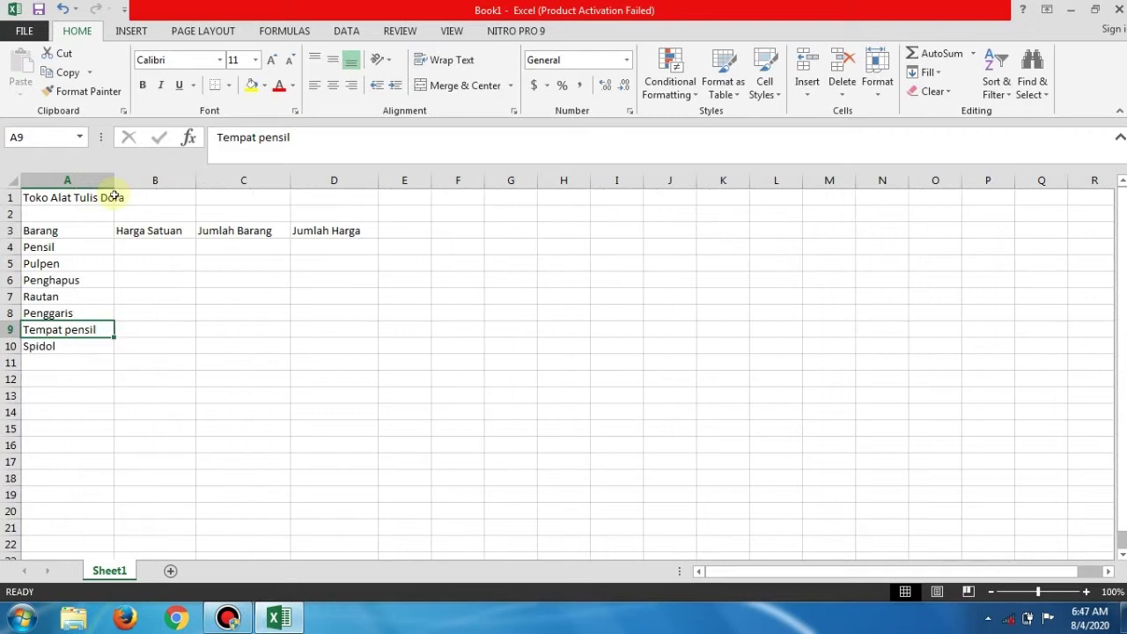
# Enter the unit prices 2000, 4000, 900 and 5000 in cells B4 to B7 for Pensil through Rautan.
pyautogui.click(150, 243)
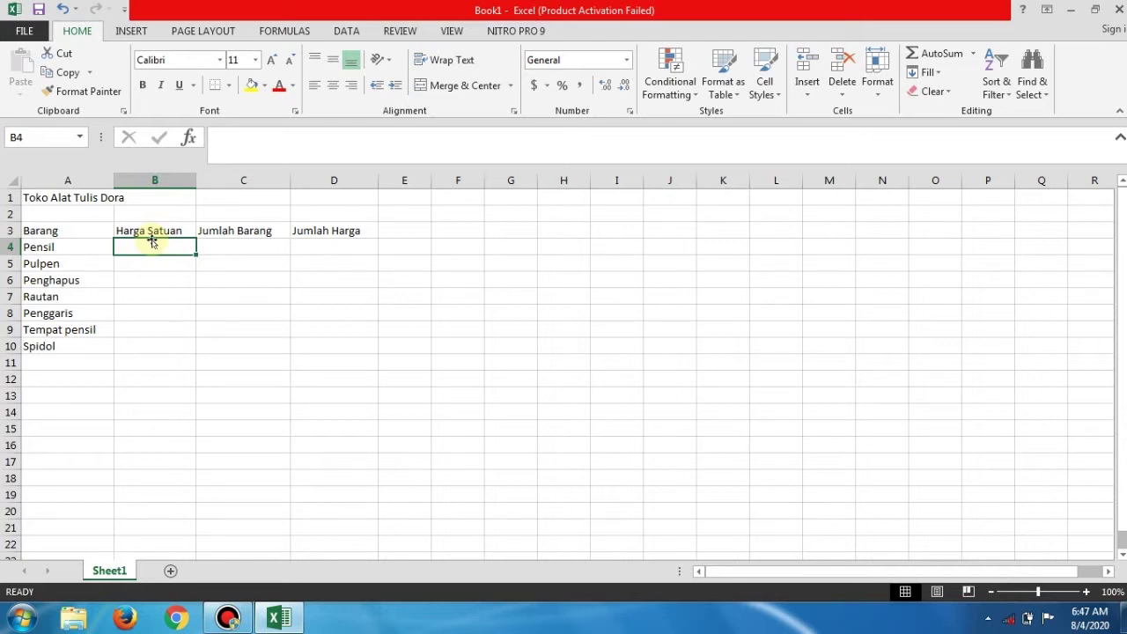
pyautogui.write('2000')
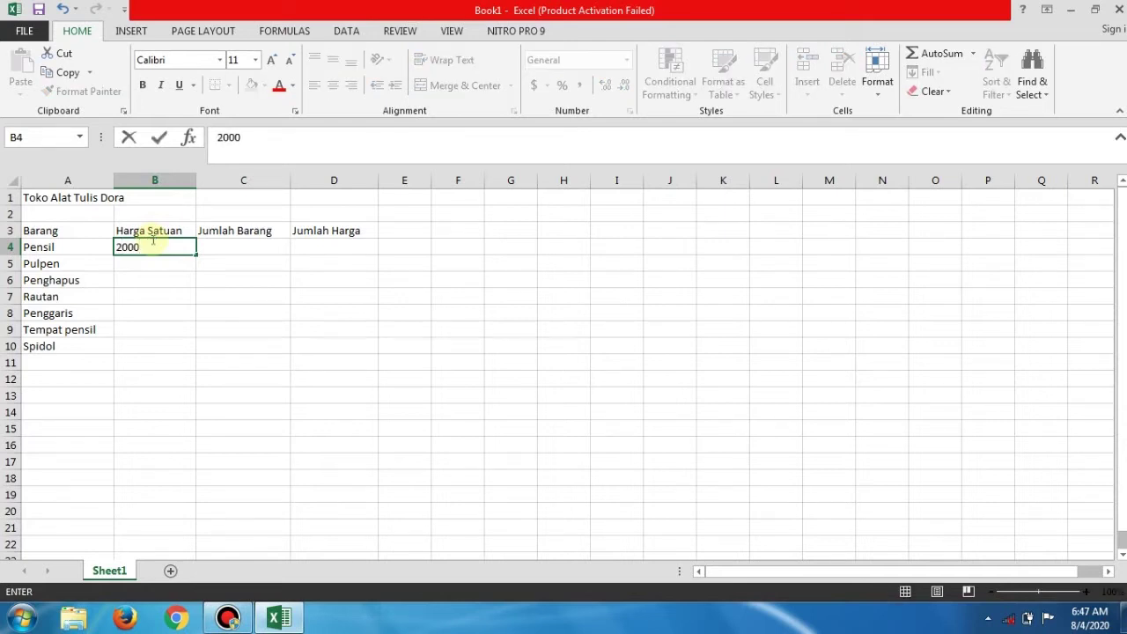
pyautogui.press('Return')
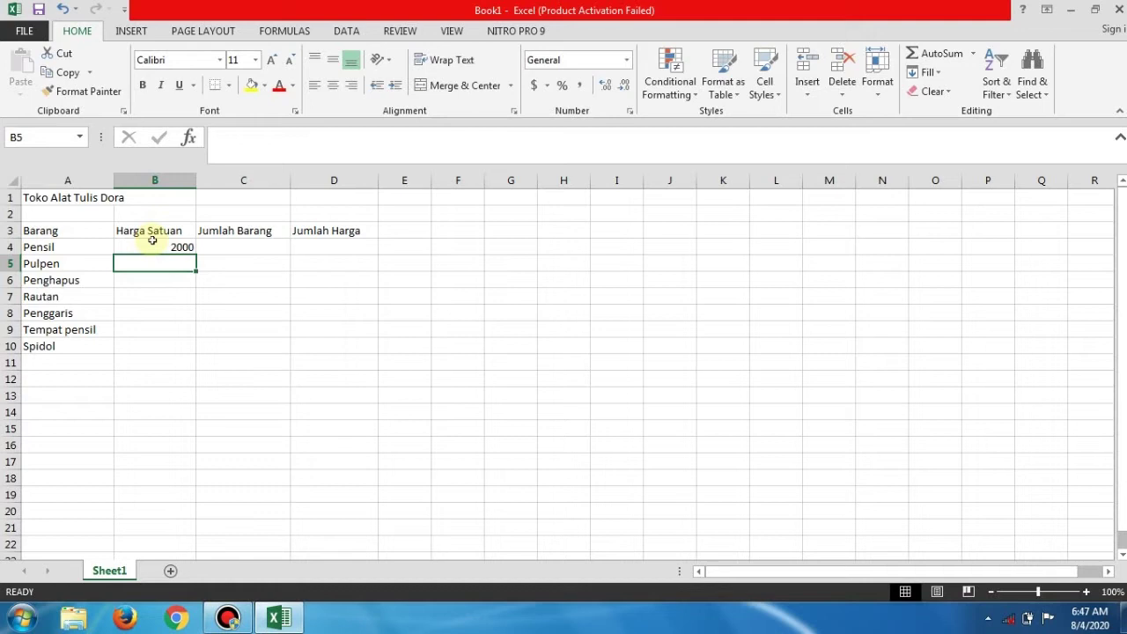
pyautogui.write('4000')
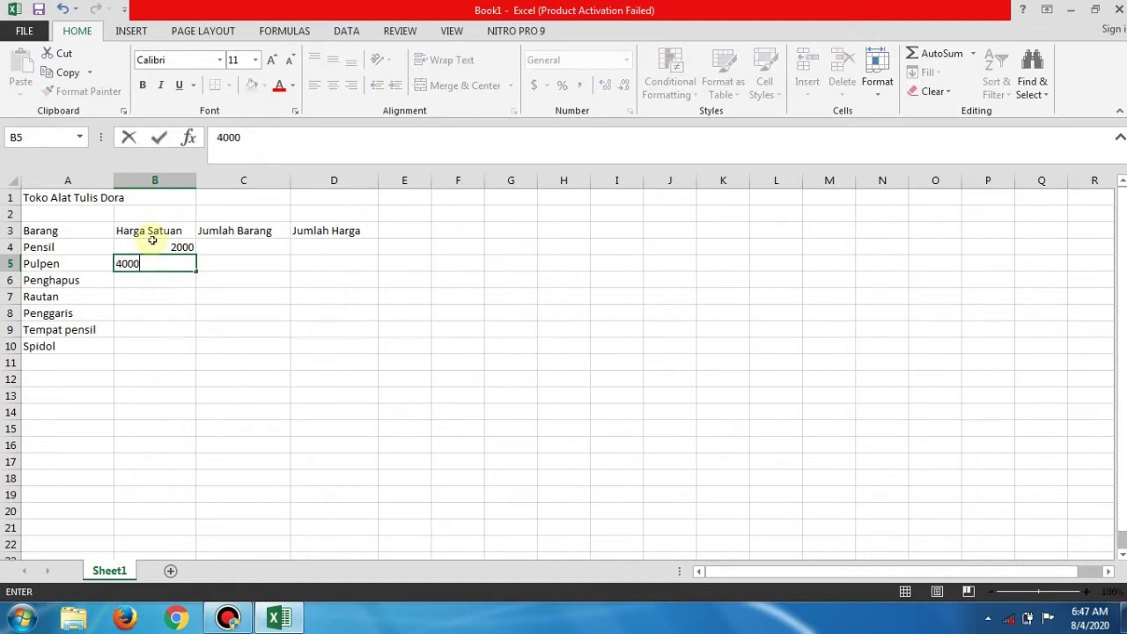
pyautogui.press('Return')
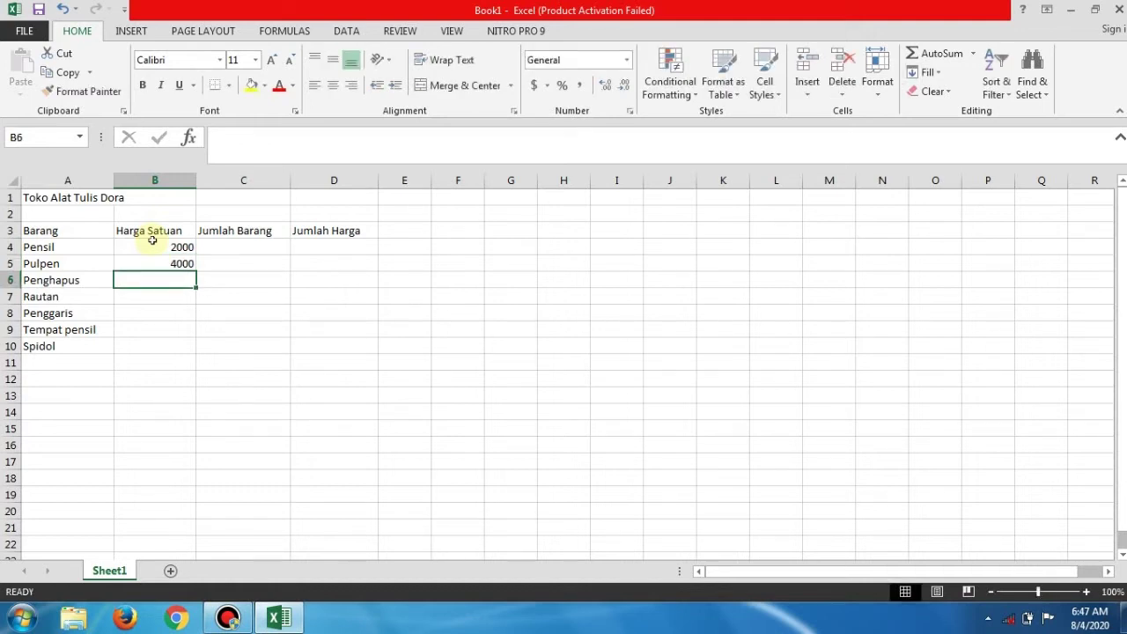
pyautogui.write('900')
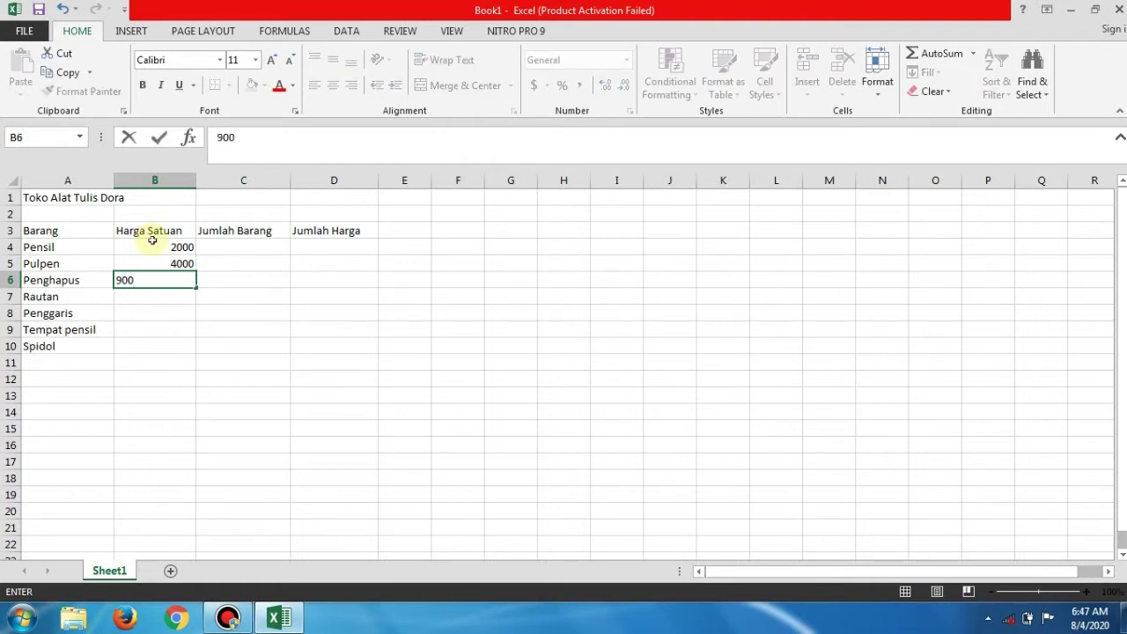
pyautogui.press('Return')
pyautogui.write('5000')
pyautogui.press('Return')
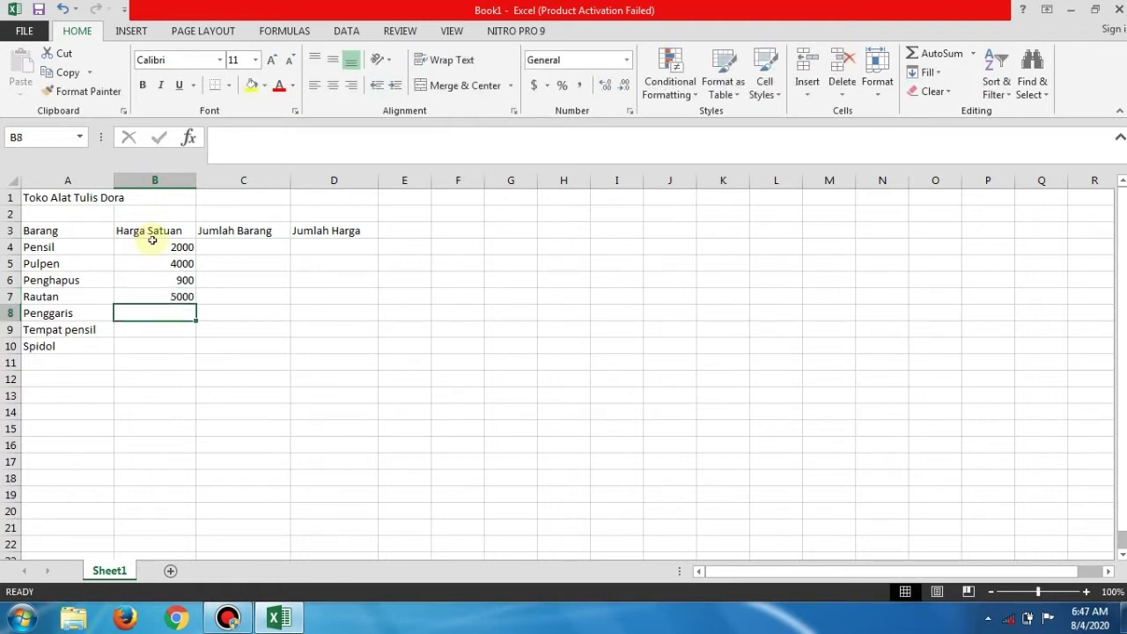
# Enter the unit prices 1700, 22000 and 3900 in cells B8 to B10 for Penggaris, Tempat pensil and Spidol.
pyautogui.write('1')
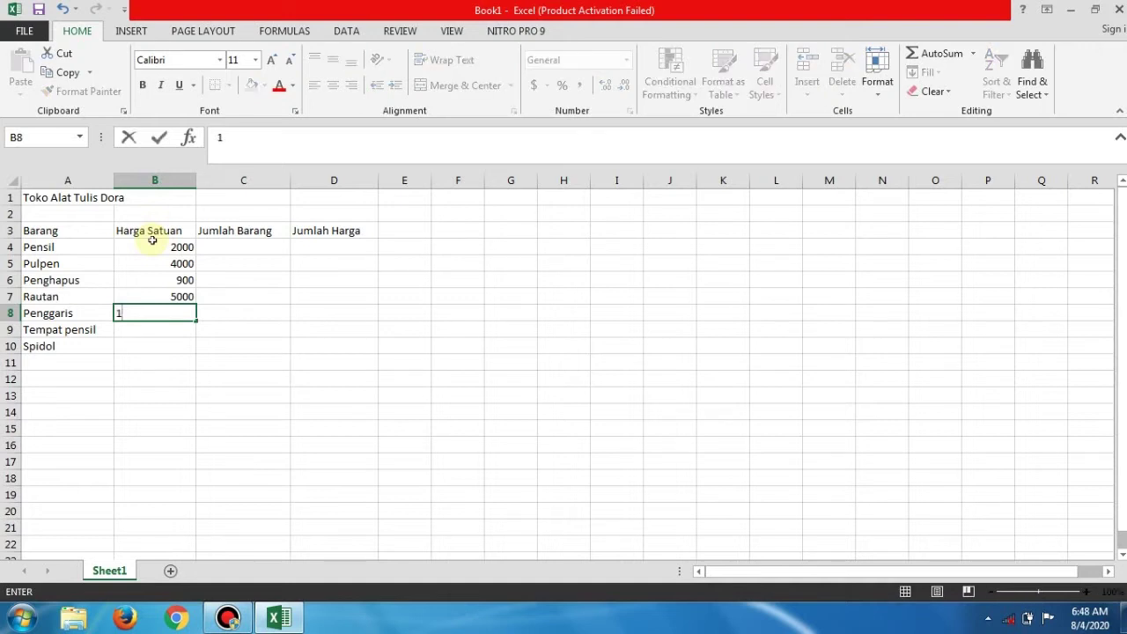
pyautogui.write('700')
pyautogui.press('Return')
pyautogui.write('22')
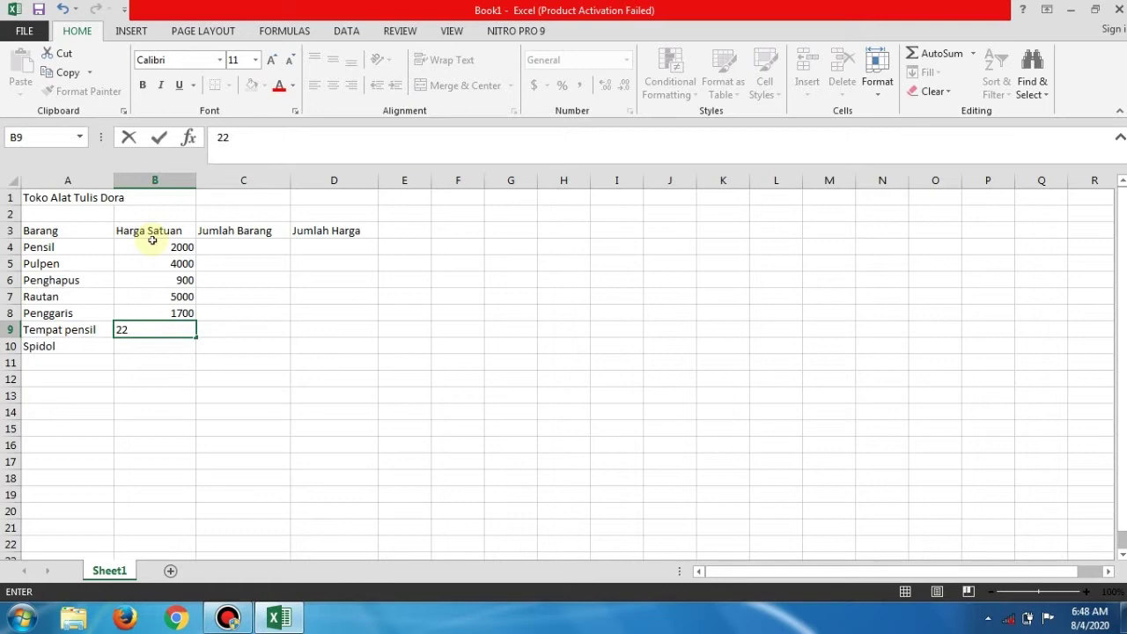
pyautogui.write('000')
pyautogui.press('Return')
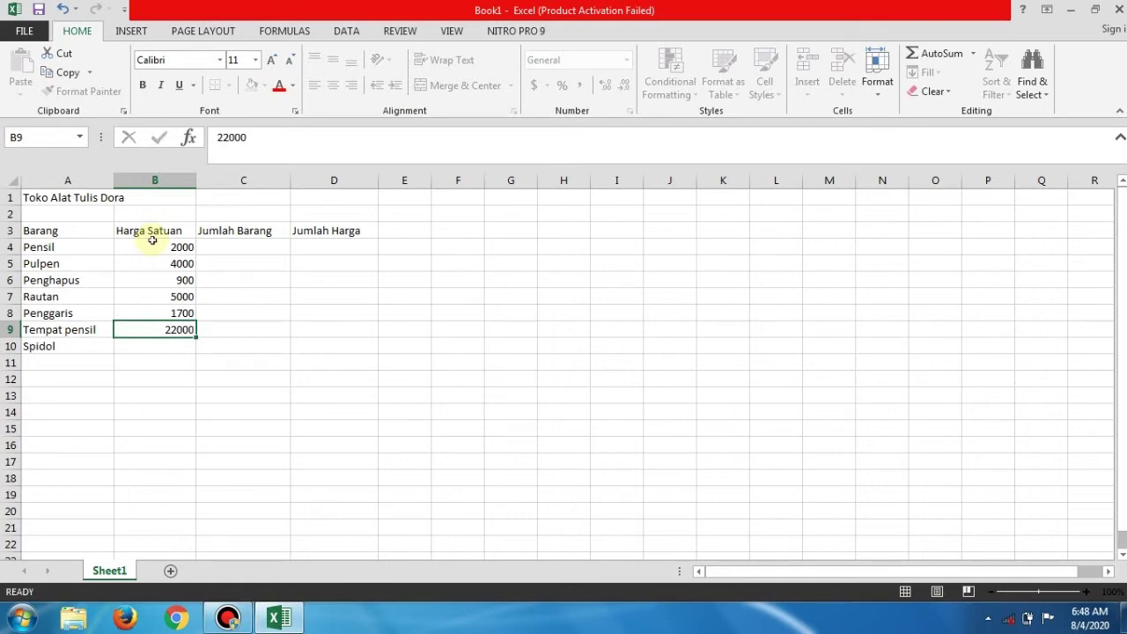
pyautogui.write('3900')
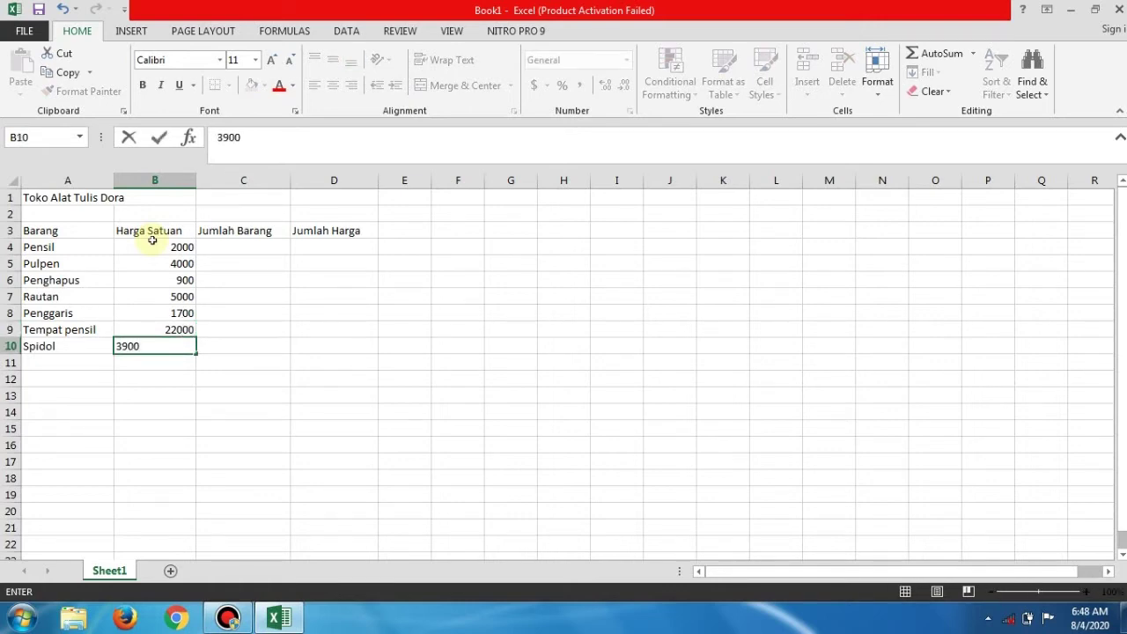
pyautogui.press('Return')
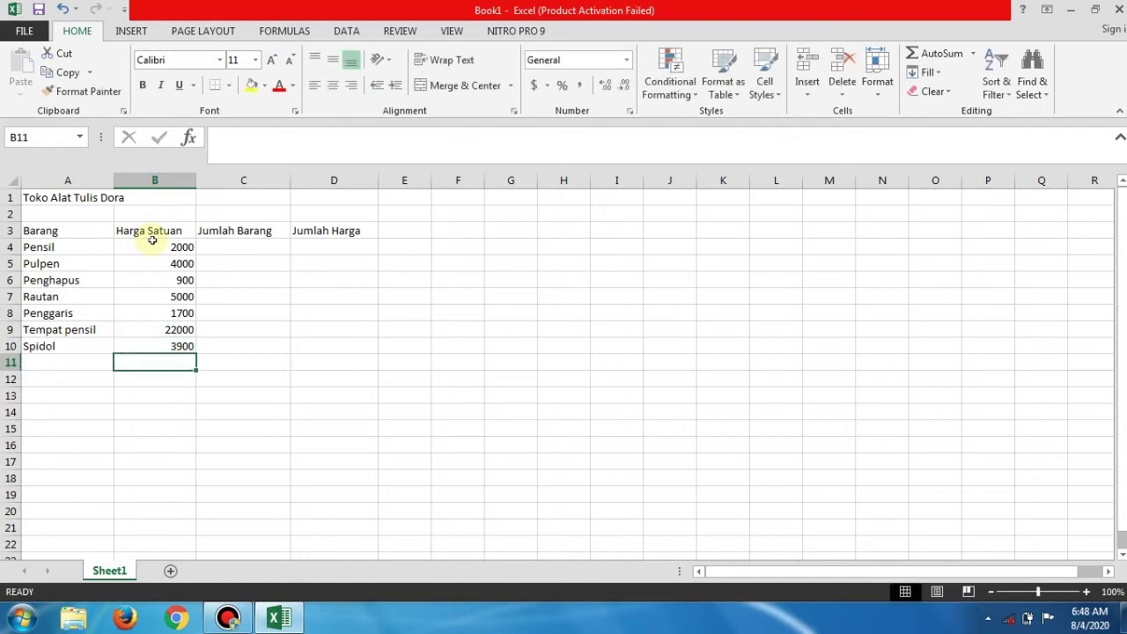
# Enter the quantities 5, 3 and 2 in cells C4 to C6 under the Jumlah Barang heading.
pyautogui.press('Right')
pyautogui.press('Up')
pyautogui.press('Up')
pyautogui.press('Up')
pyautogui.press('Up')
pyautogui.press('Up')
pyautogui.press('Up')
pyautogui.press('Up')
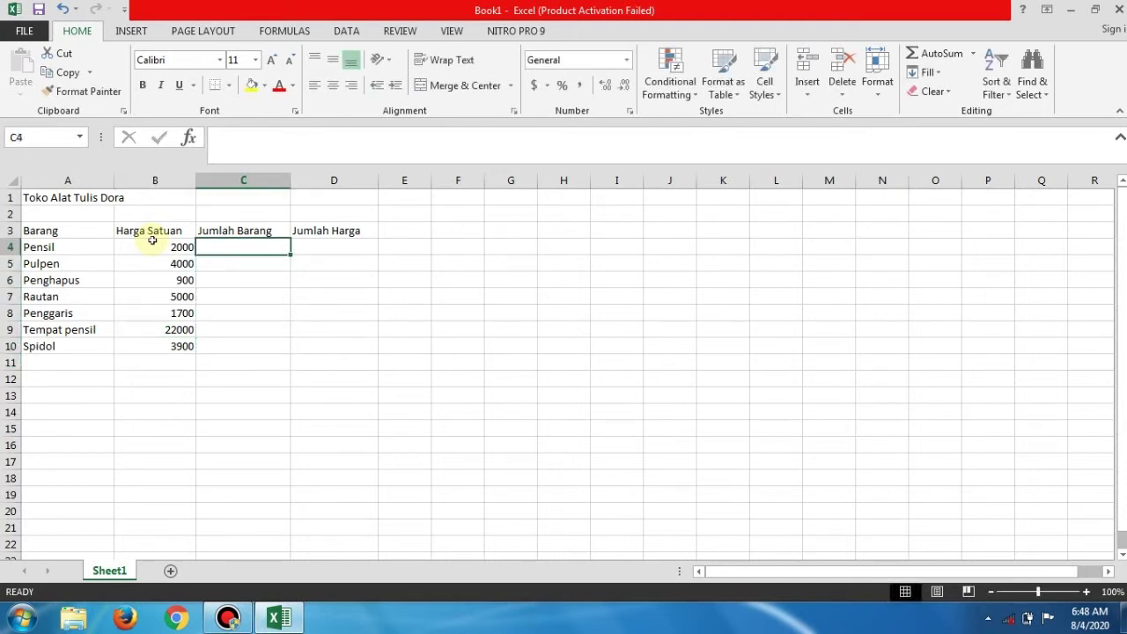
pyautogui.write('5')
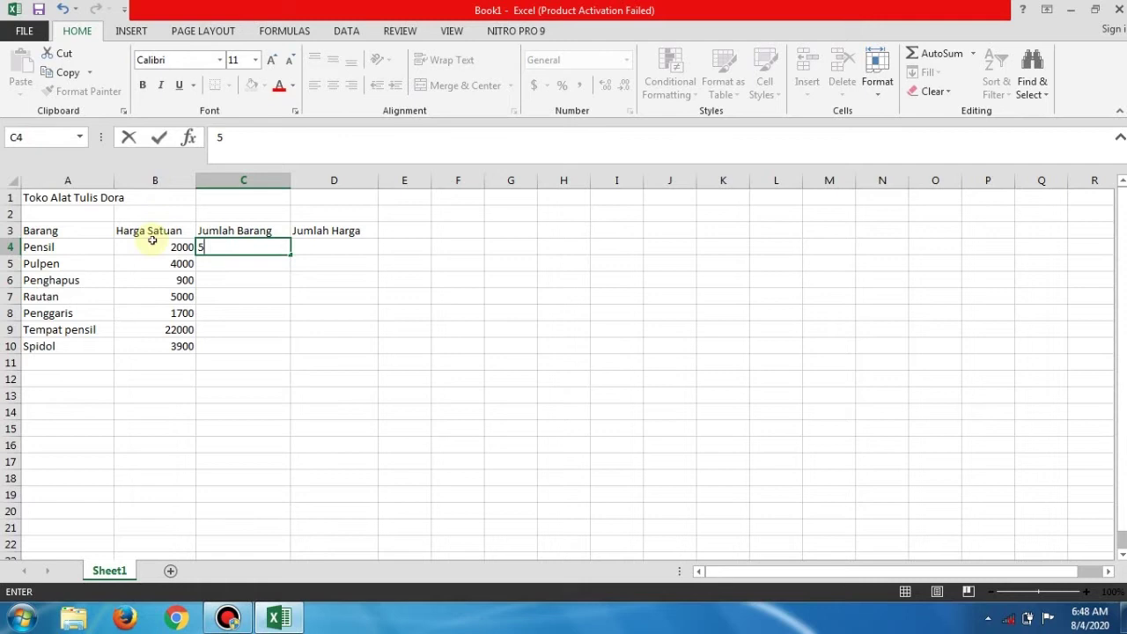
pyautogui.press('Return')
pyautogui.write('3')
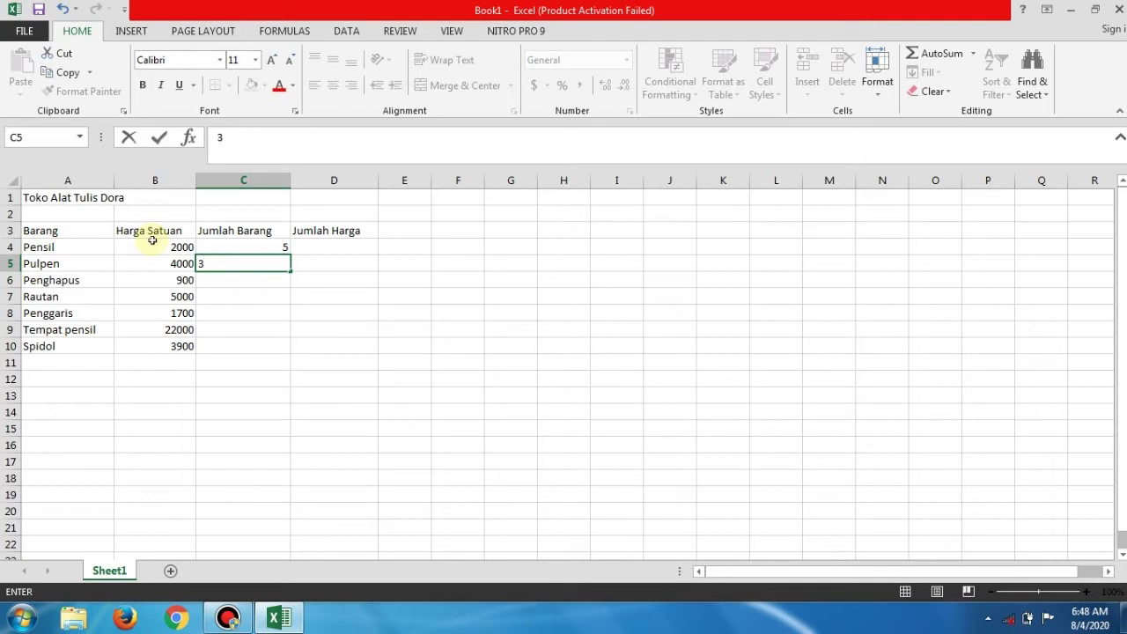
pyautogui.press('Return')
pyautogui.write('2')
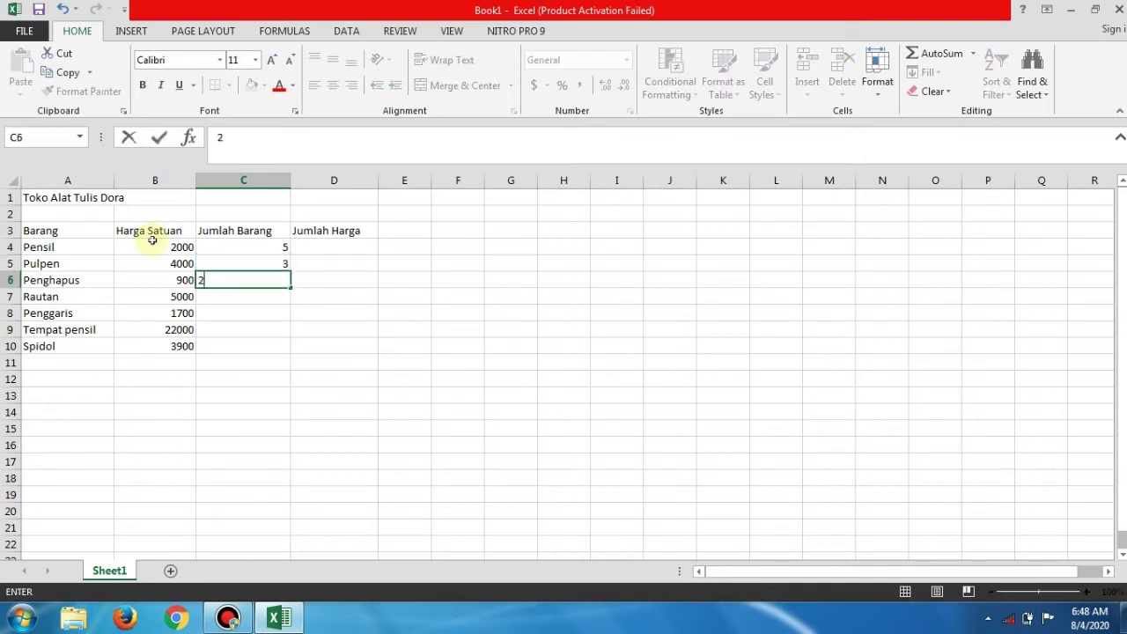
pyautogui.press('Return')
# Enter the quantities 2, 4, 3 and 2 in cells C7 to C10 for Rautan through Spidol.
pyautogui.write('2')
pyautogui.press('Return')
pyautogui.write('4')
pyautogui.press('Return')
pyautogui.write('3')
pyautogui.press('Return')
pyautogui.write('2')
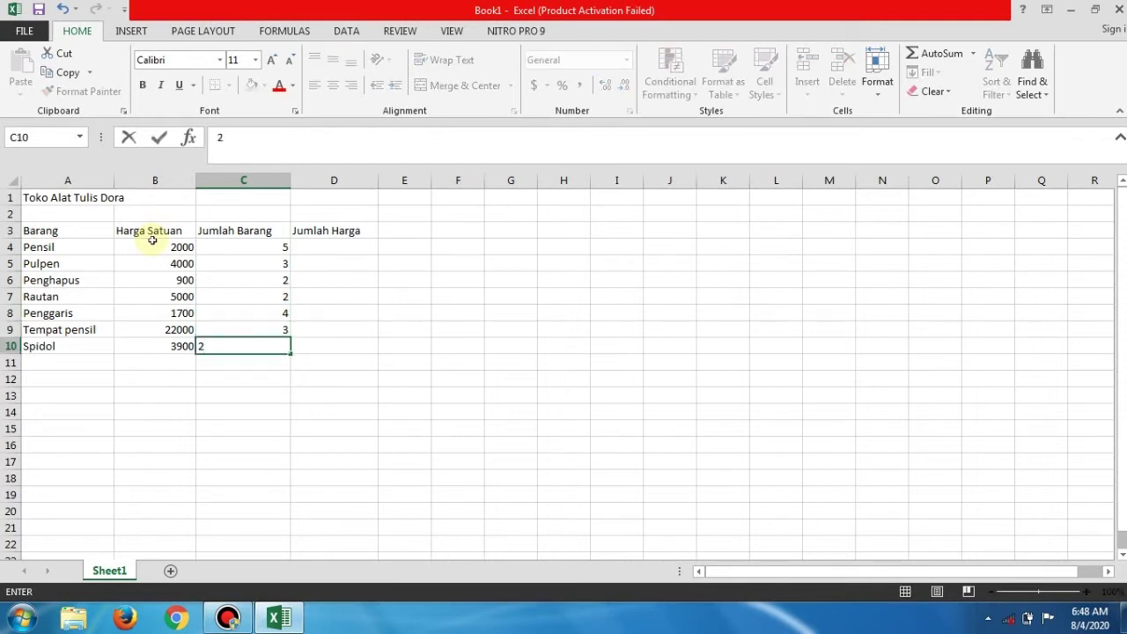
pyautogui.press('Right')
pyautogui.press('Up')
pyautogui.press('Up')
pyautogui.press('Up')
pyautogui.press('Up')
pyautogui.press('Up')
pyautogui.press('Up')
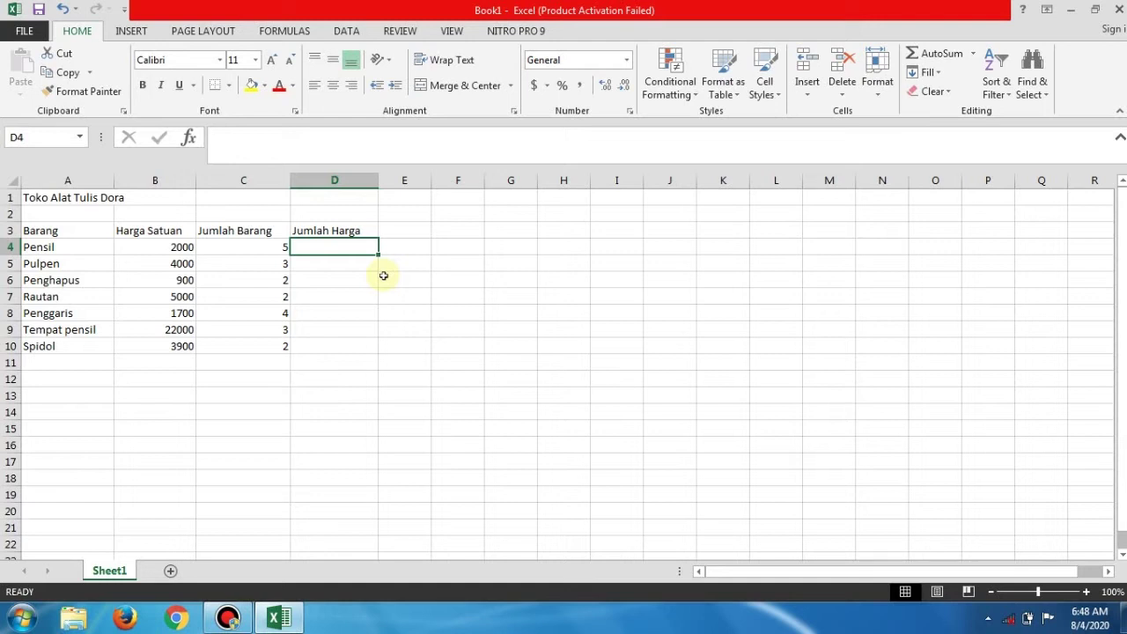
pyautogui.click(269, 243)
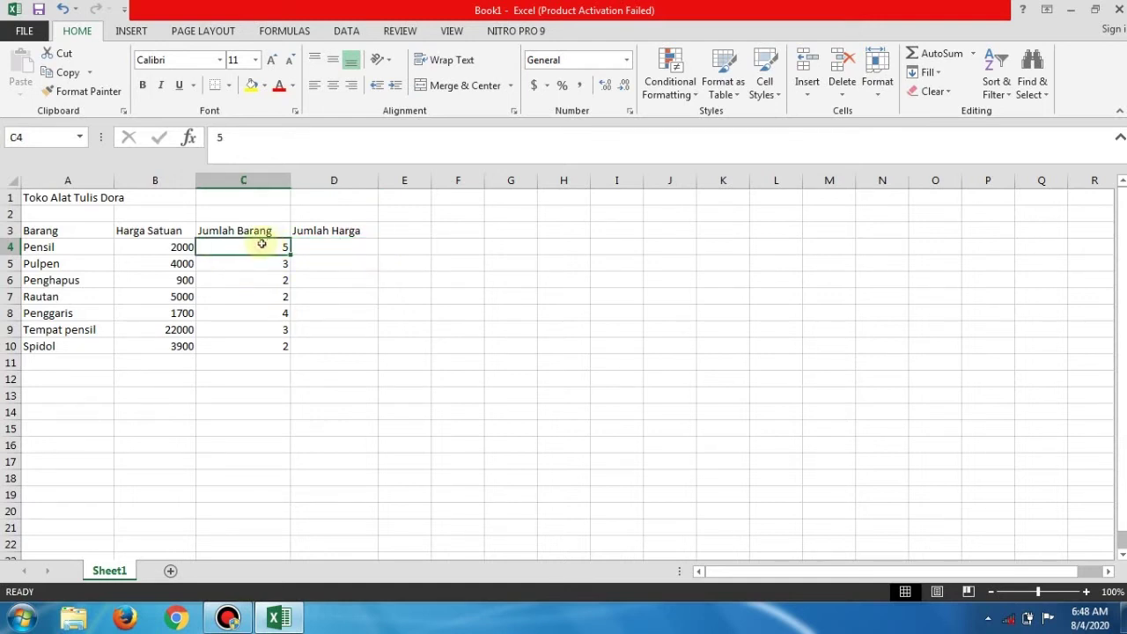
pyautogui.click(163, 247)
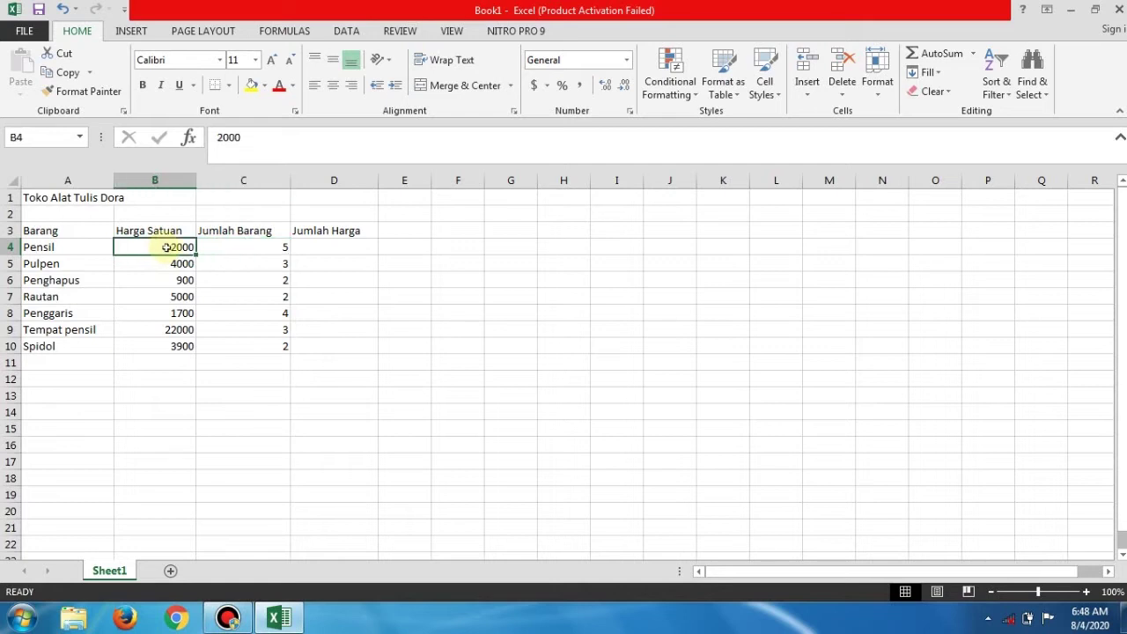
pyautogui.click(313, 248)
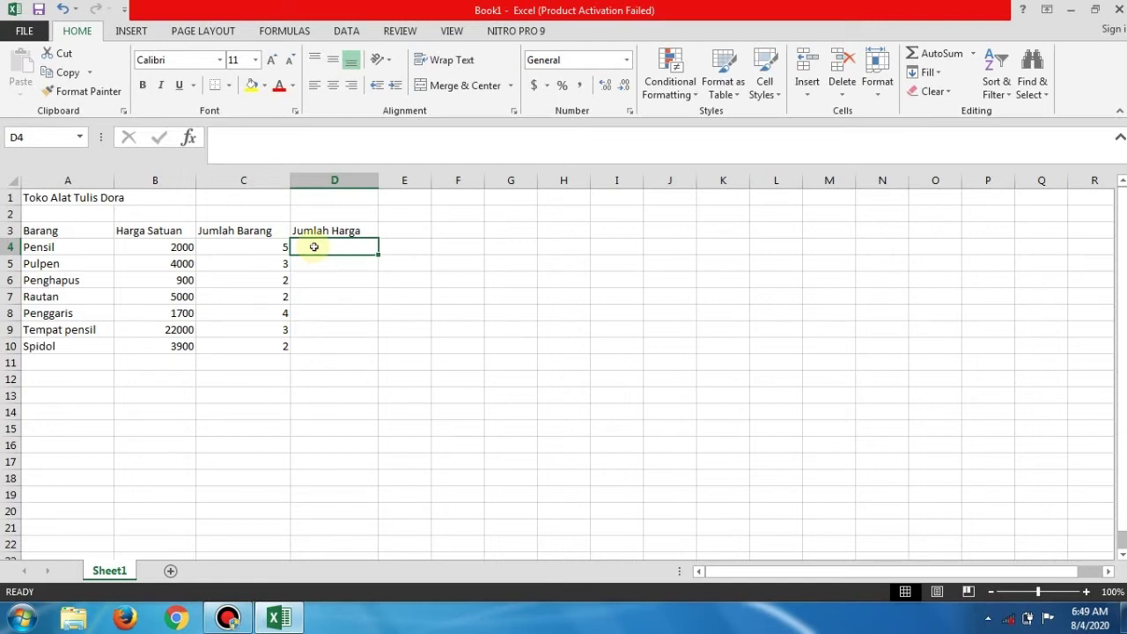
pyautogui.click(264, 248)
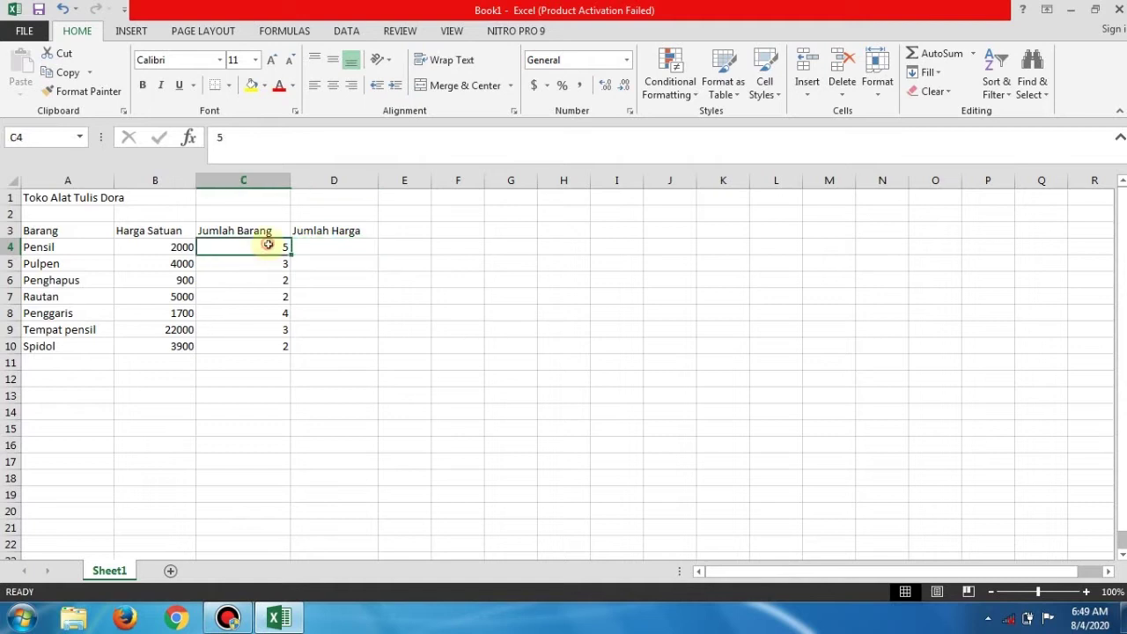
# Calculate the total price for Pensil in cell D4 with the formula =C4*B4.
pyautogui.click(316, 248)
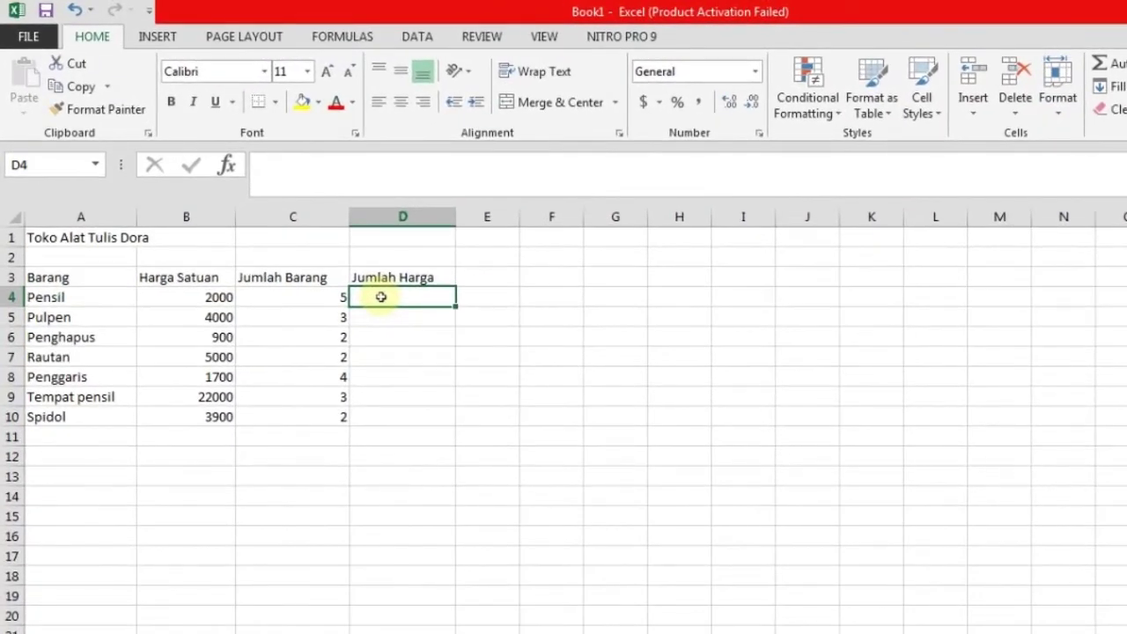
pyautogui.write('=')
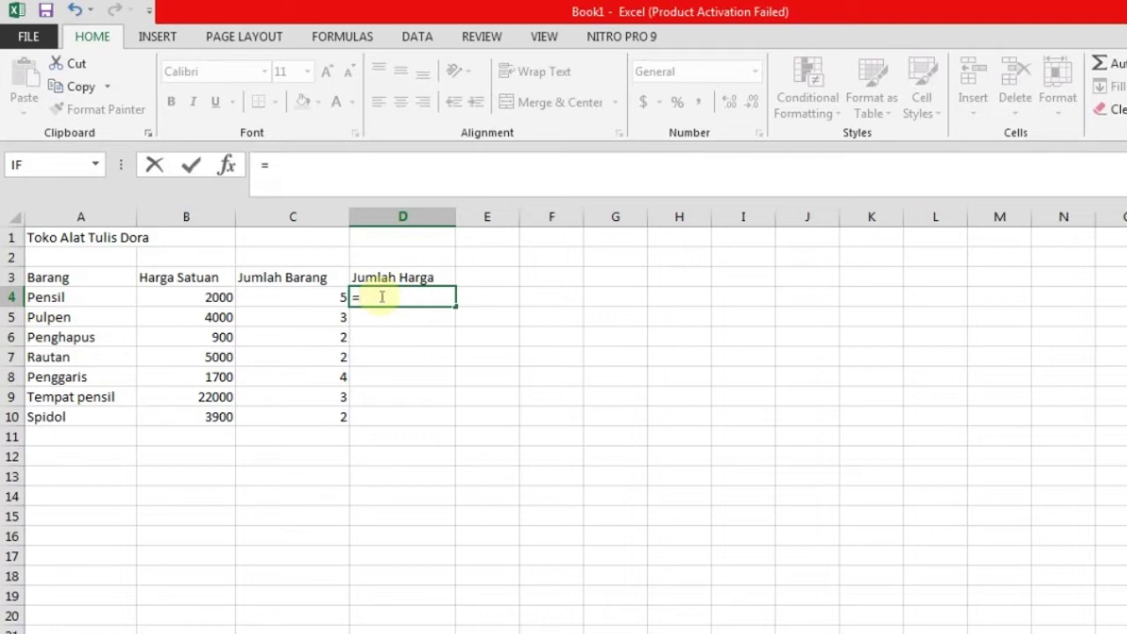
pyautogui.click(292, 297)
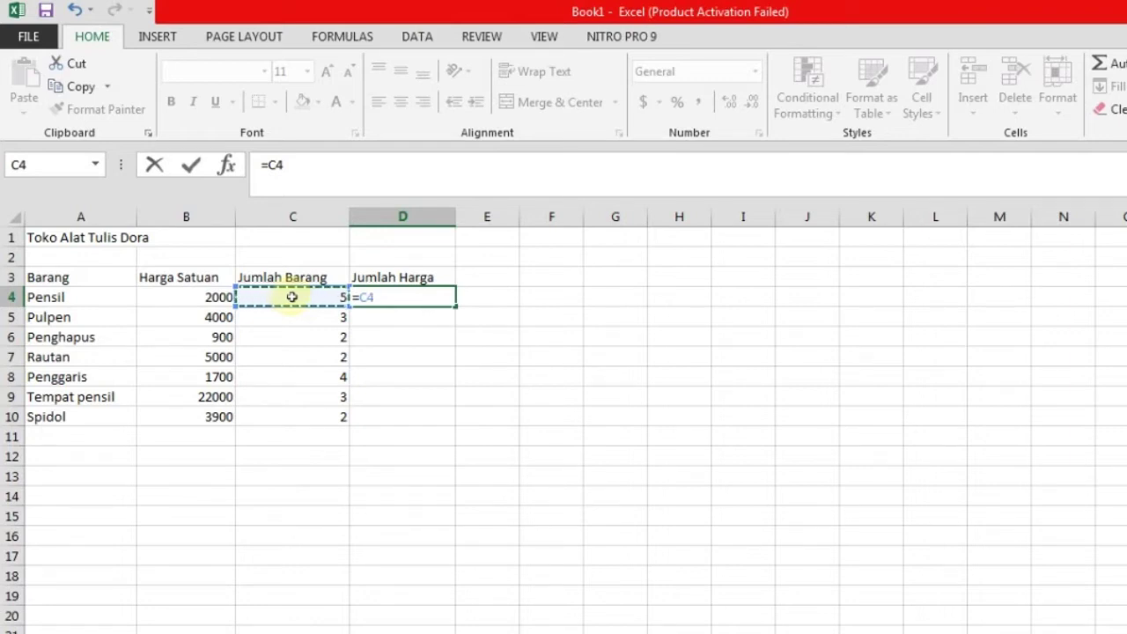
pyautogui.write('*')
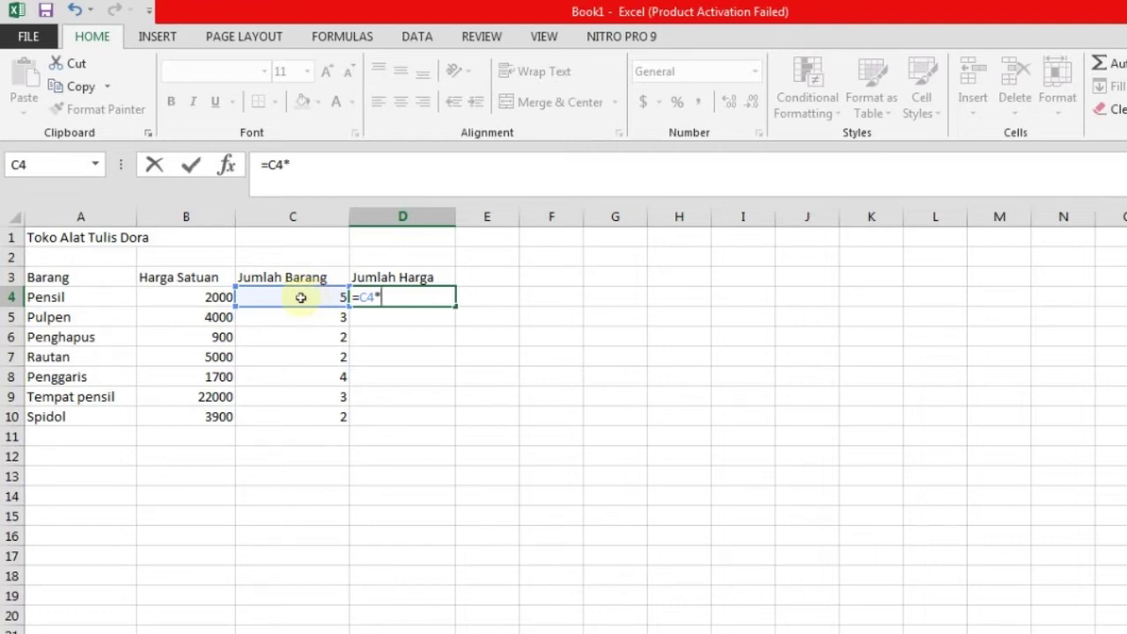
pyautogui.click(190, 300)
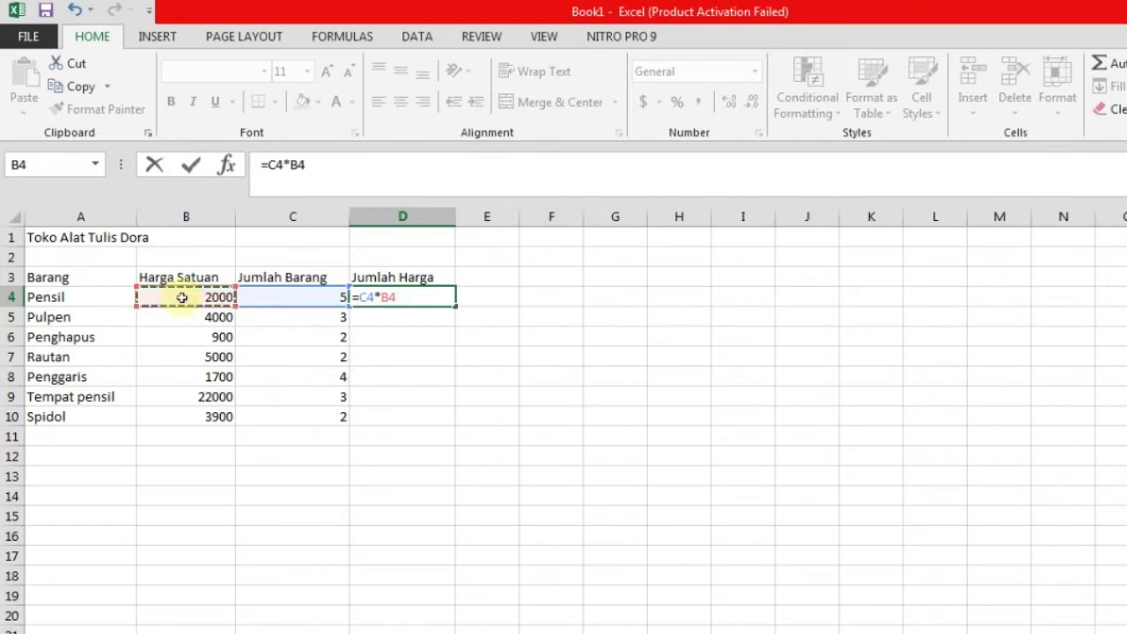
pyautogui.press('Return')
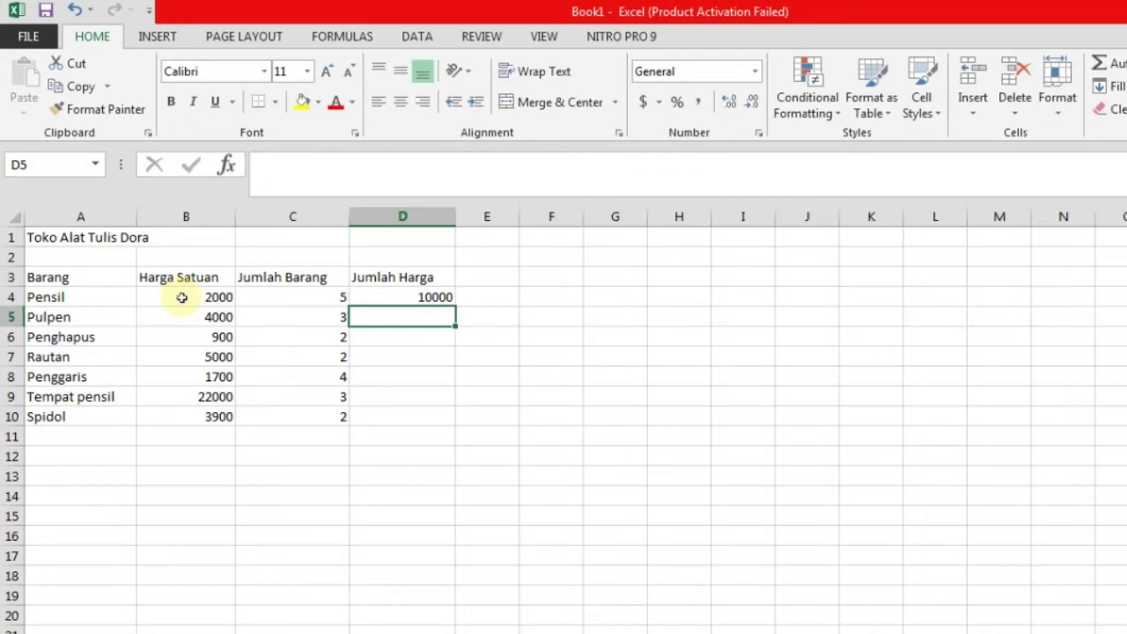
pyautogui.click(428, 297)
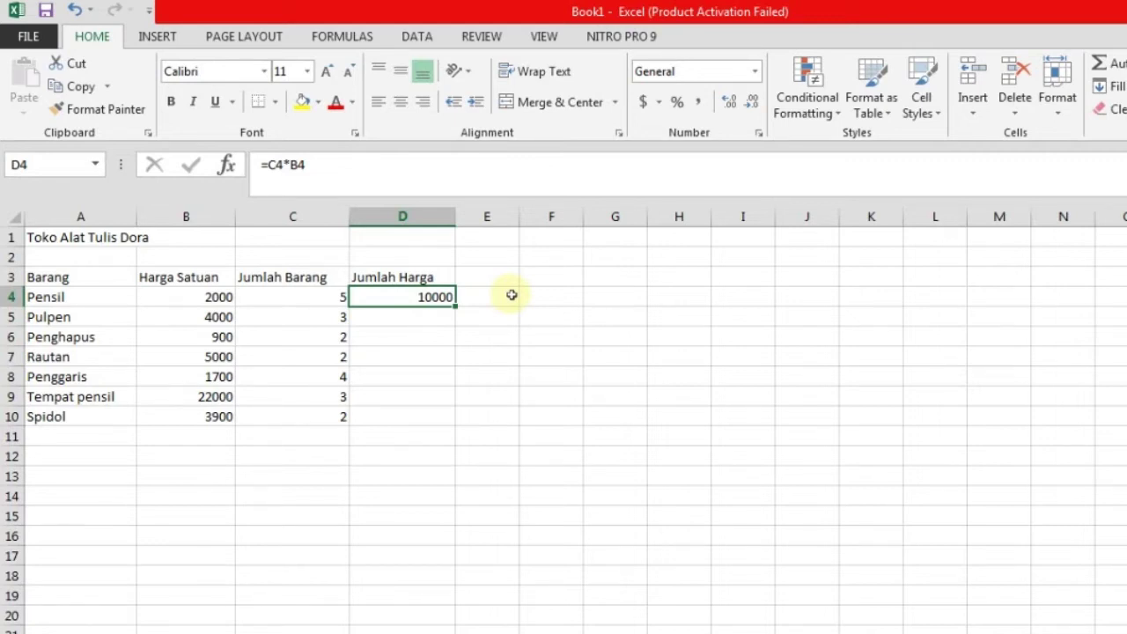
pyautogui.click(319, 301)
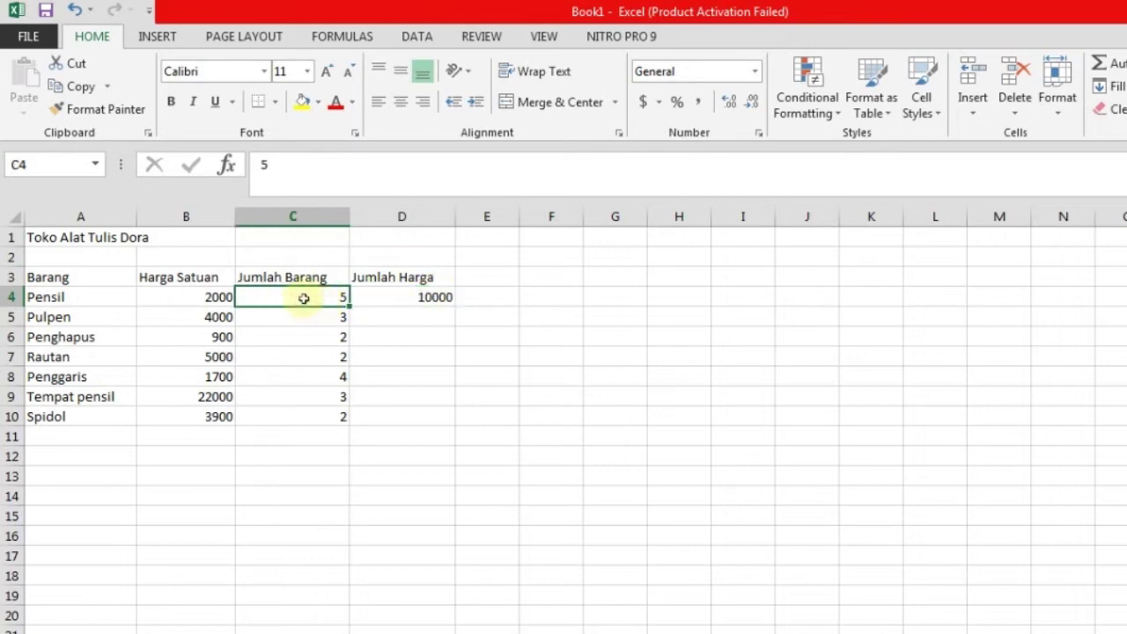
pyautogui.click(204, 300)
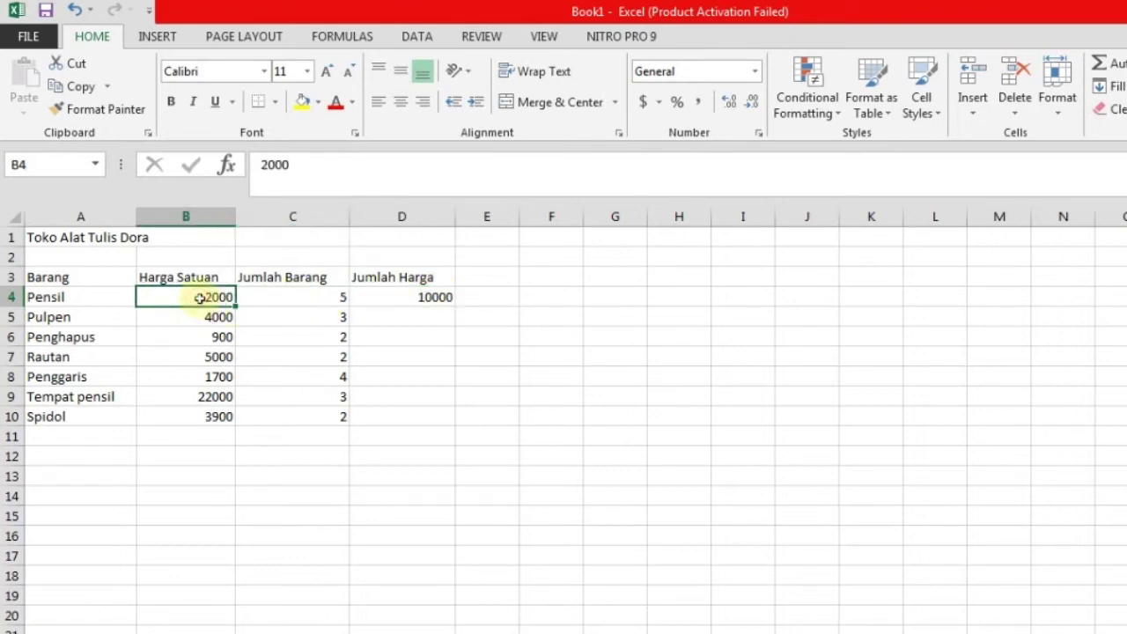
# Calculate the total price for Pulpen in cell D5 with the formula =C5*B5.
pyautogui.click(409, 296)
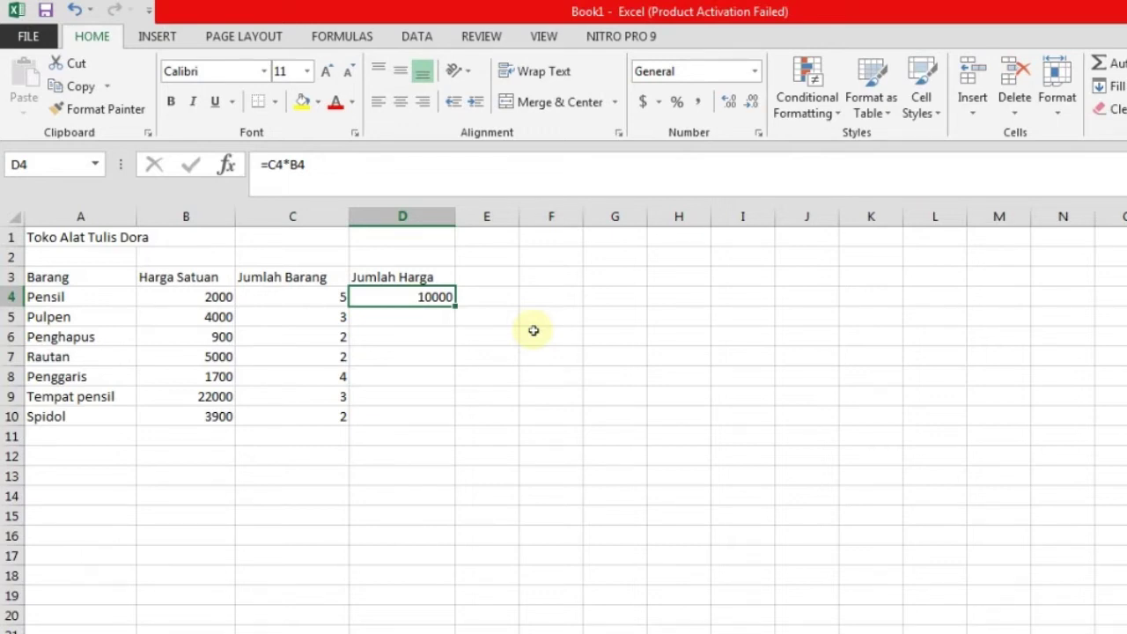
pyautogui.press('Down')
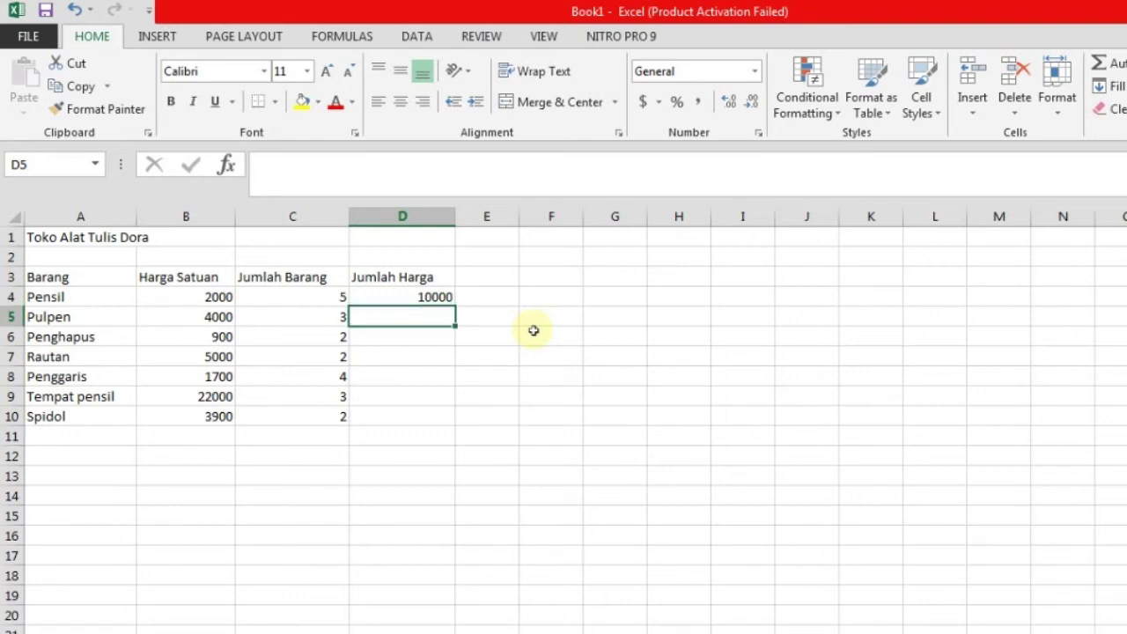
pyautogui.write('=')
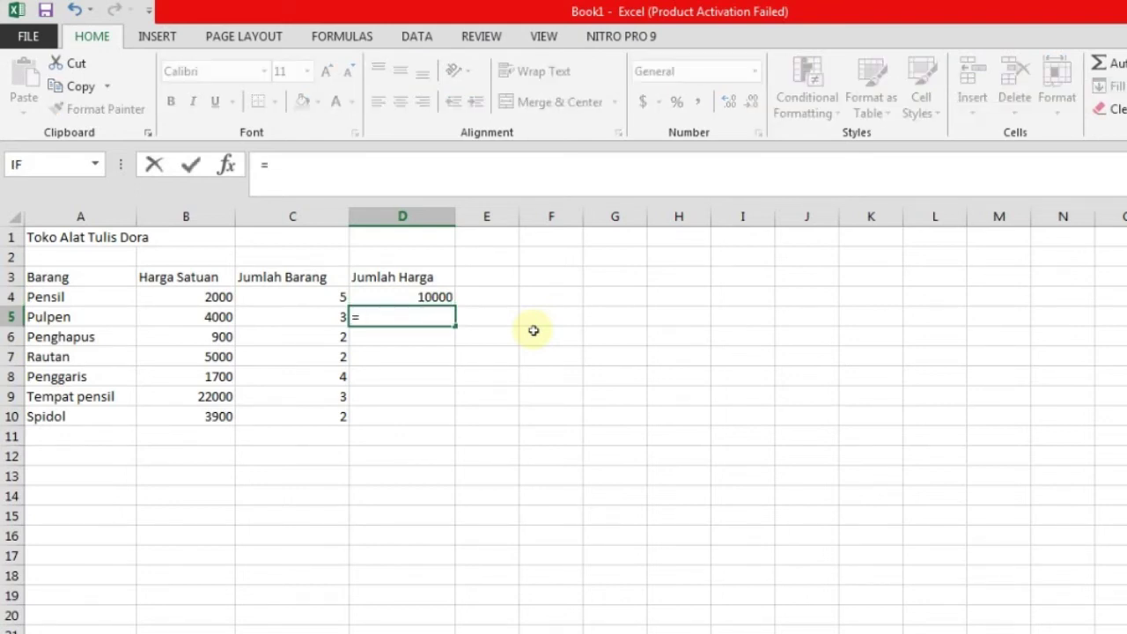
pyautogui.click(311, 315)
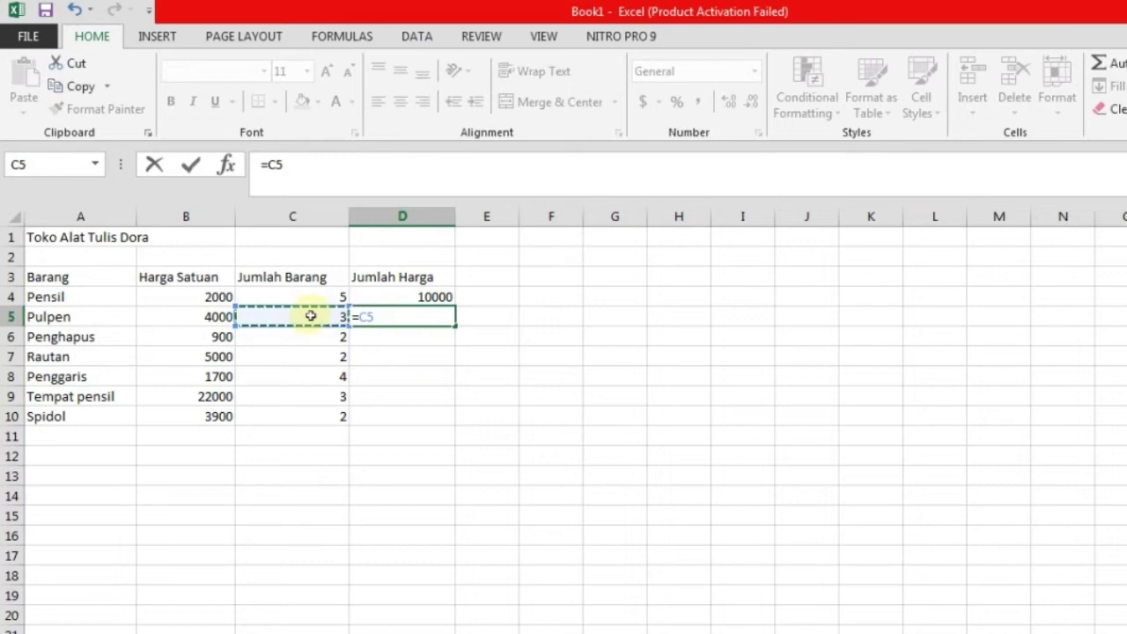
pyautogui.write('*')
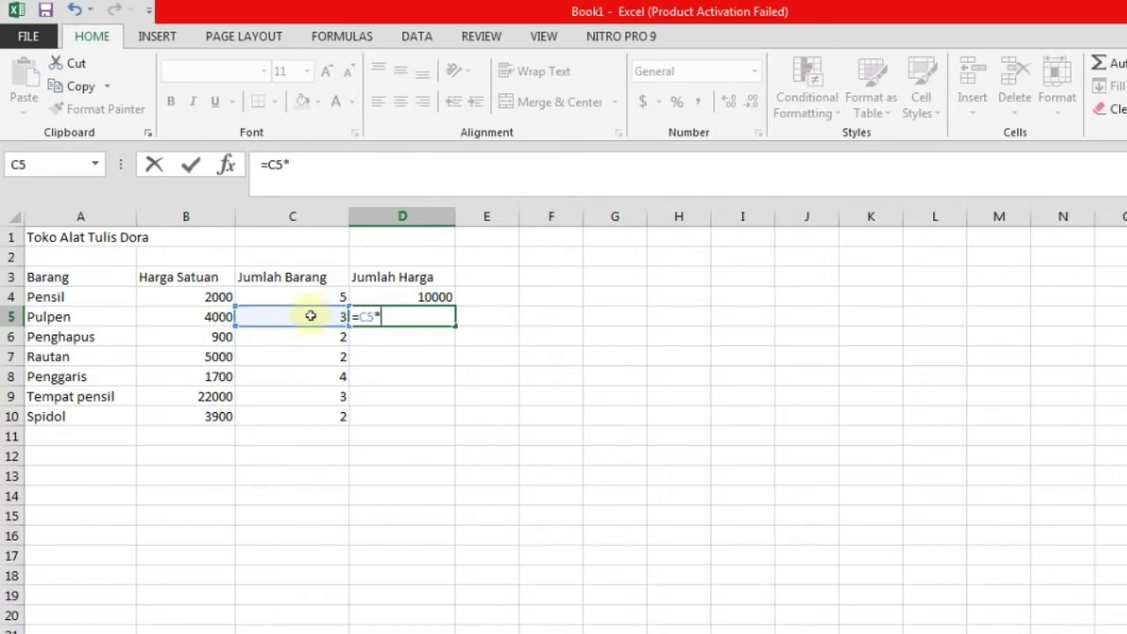
pyautogui.click(210, 320)
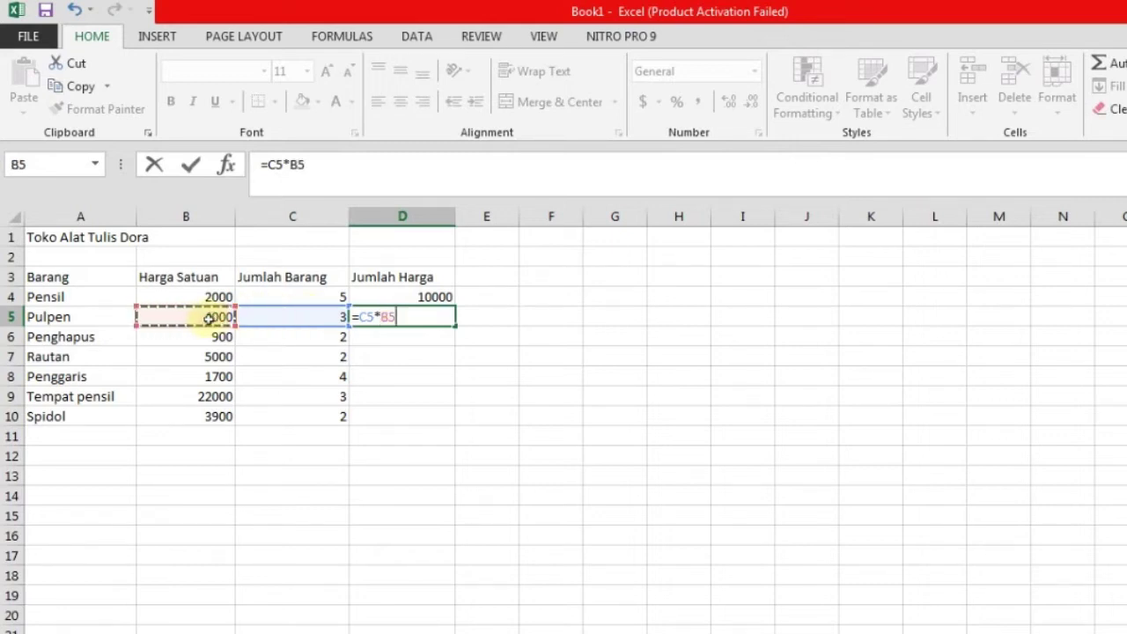
pyautogui.press('Return')
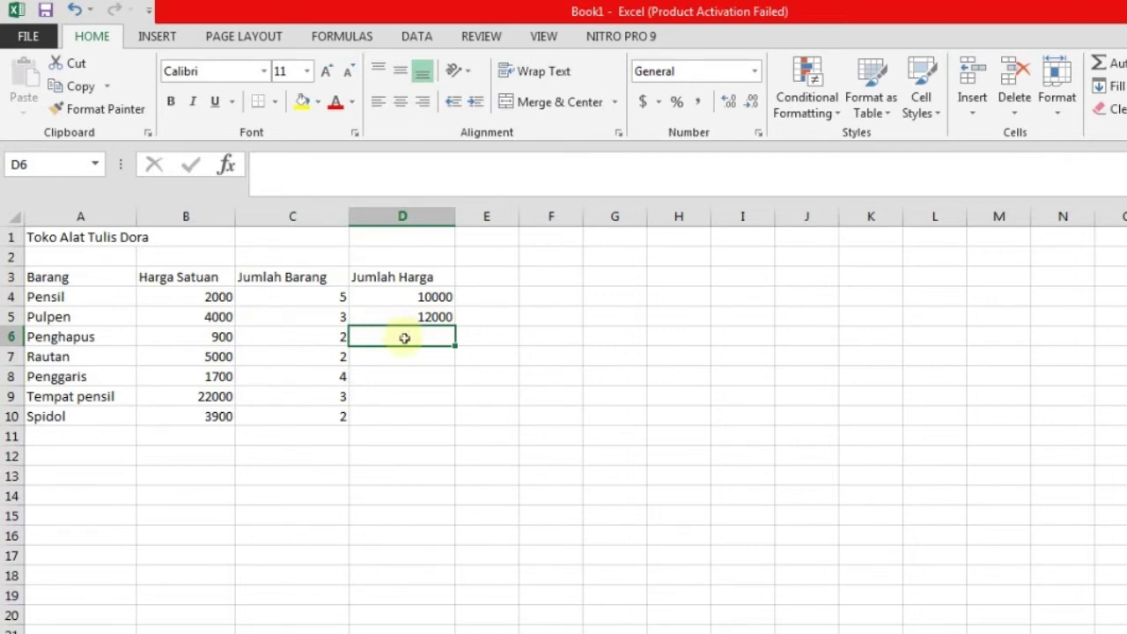
# Begin the total price formula for Penghapus in cell D6 with a reference to its quantity, =C6.
pyautogui.write('=')
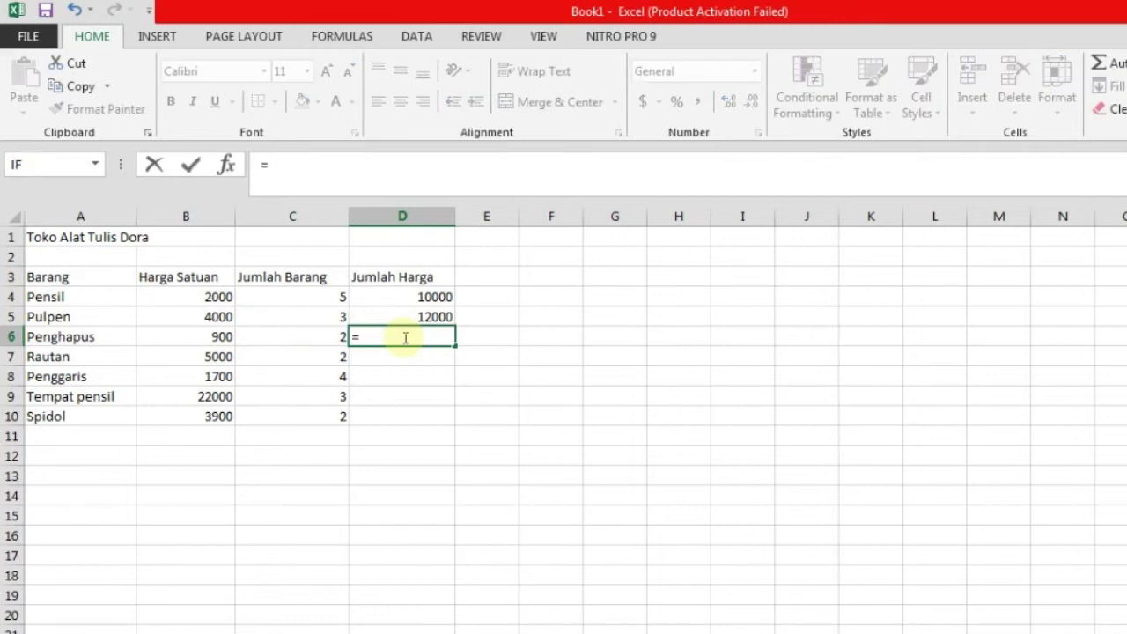
pyautogui.click(326, 338)
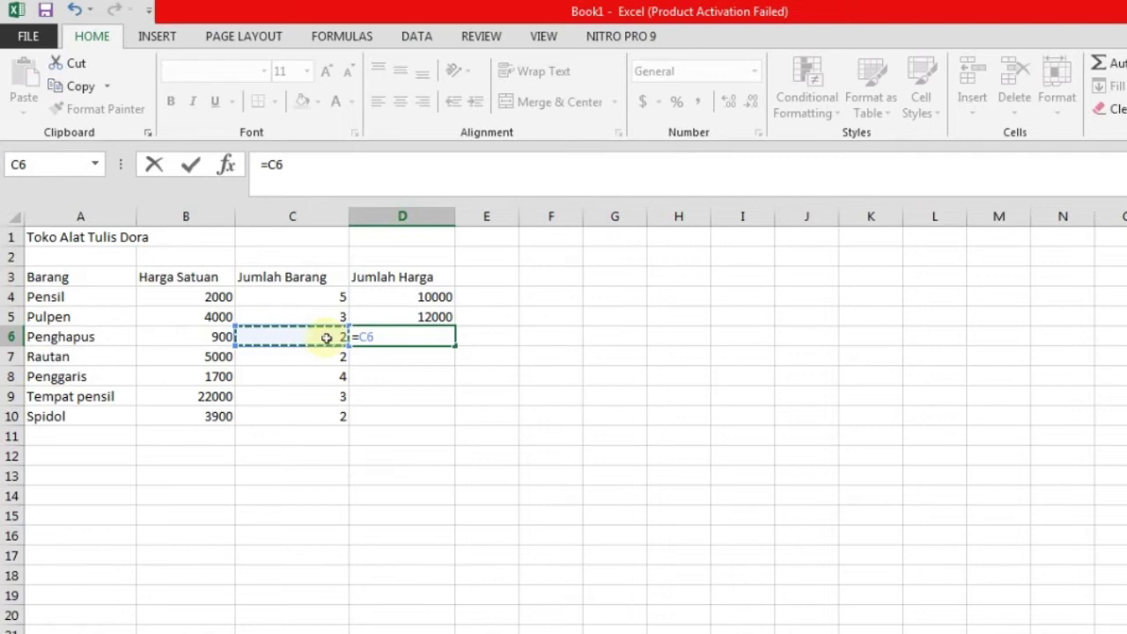
pyautogui.click(196, 339)
pyautogui.click(255, 339)
pyautogui.click(218, 356)
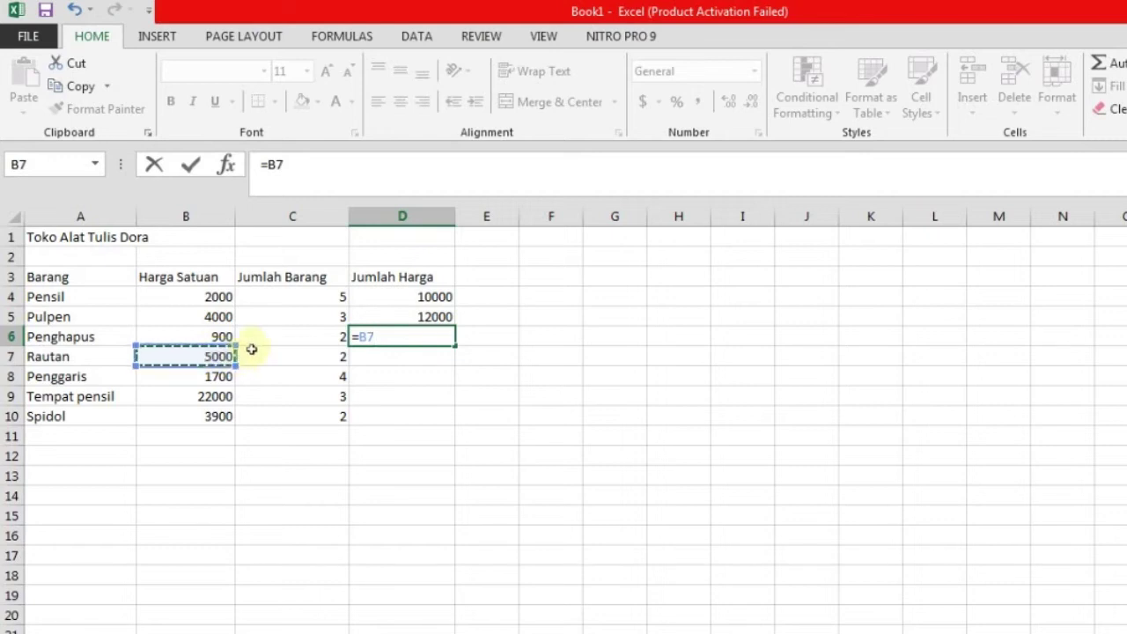
pyautogui.click(267, 337)
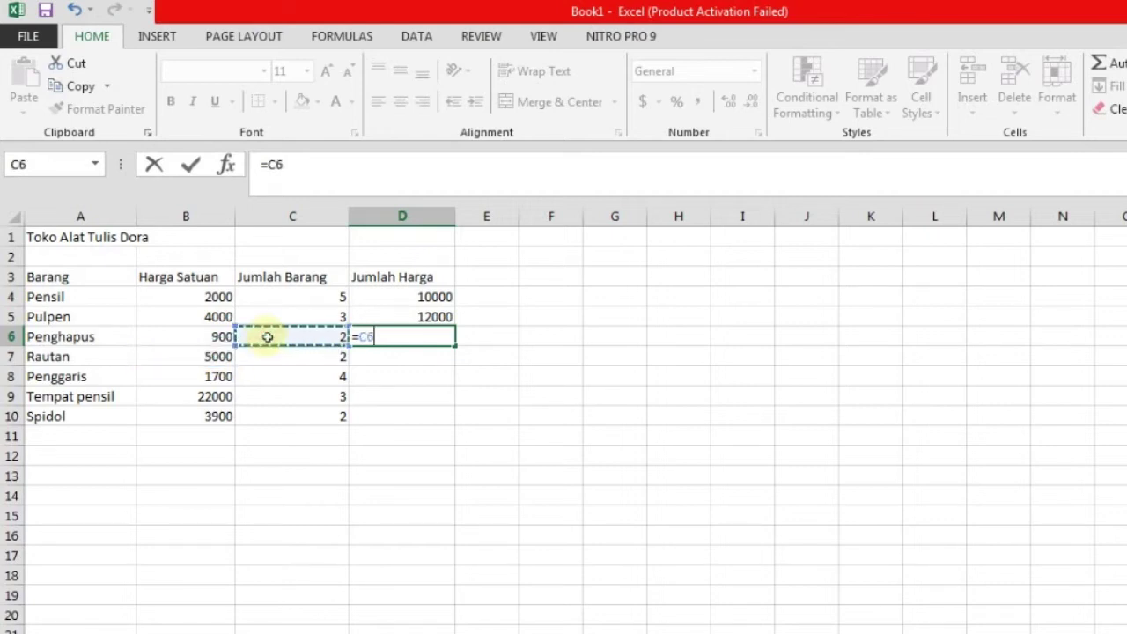
pyautogui.moveTo(259, 336); pyautogui.dragTo(219, 338)
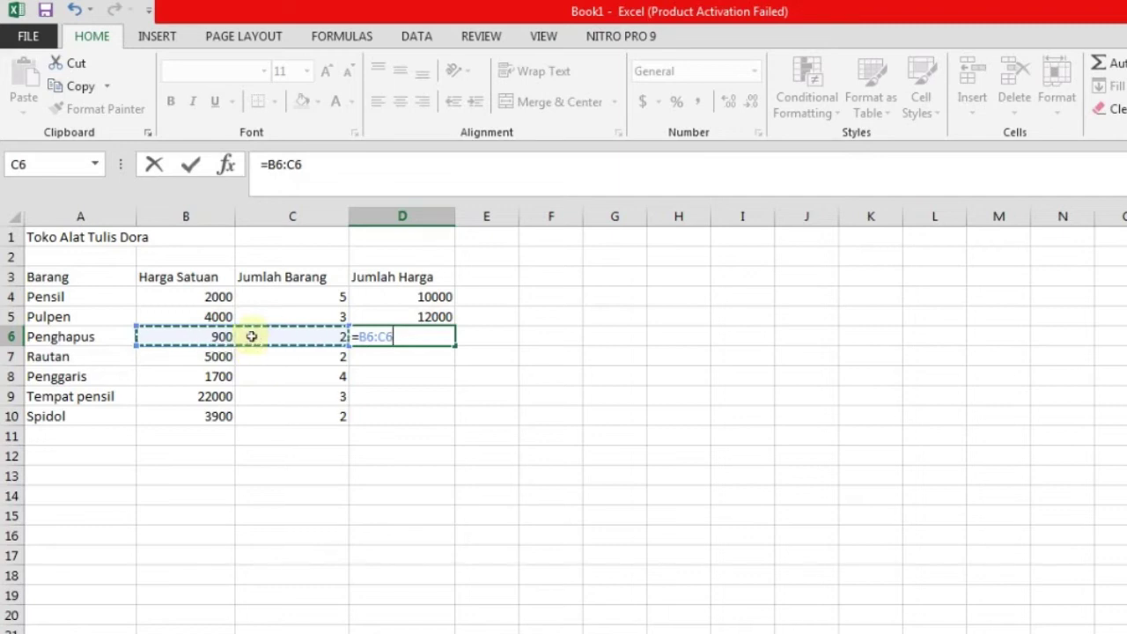
pyautogui.press('BackSpace')
pyautogui.press('BackSpace')
pyautogui.press('BackSpace')
pyautogui.press('BackSpace')
pyautogui.press('BackSpace')
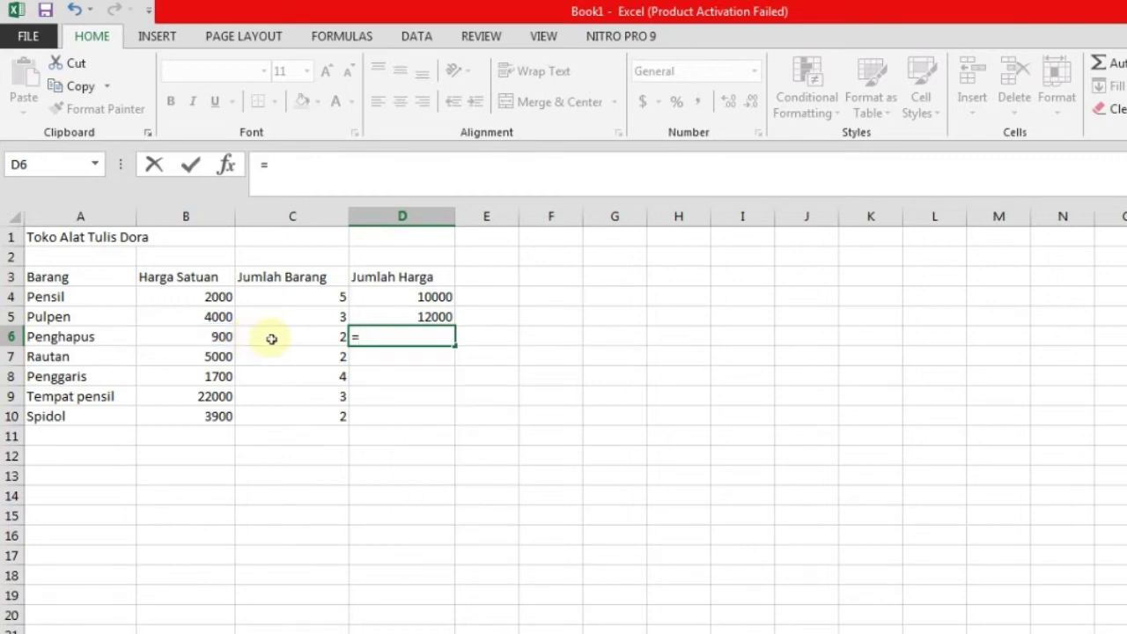
# Complete the total price formula for Penghapus in cell D6 as =C6*B6.
pyautogui.click(271, 339)
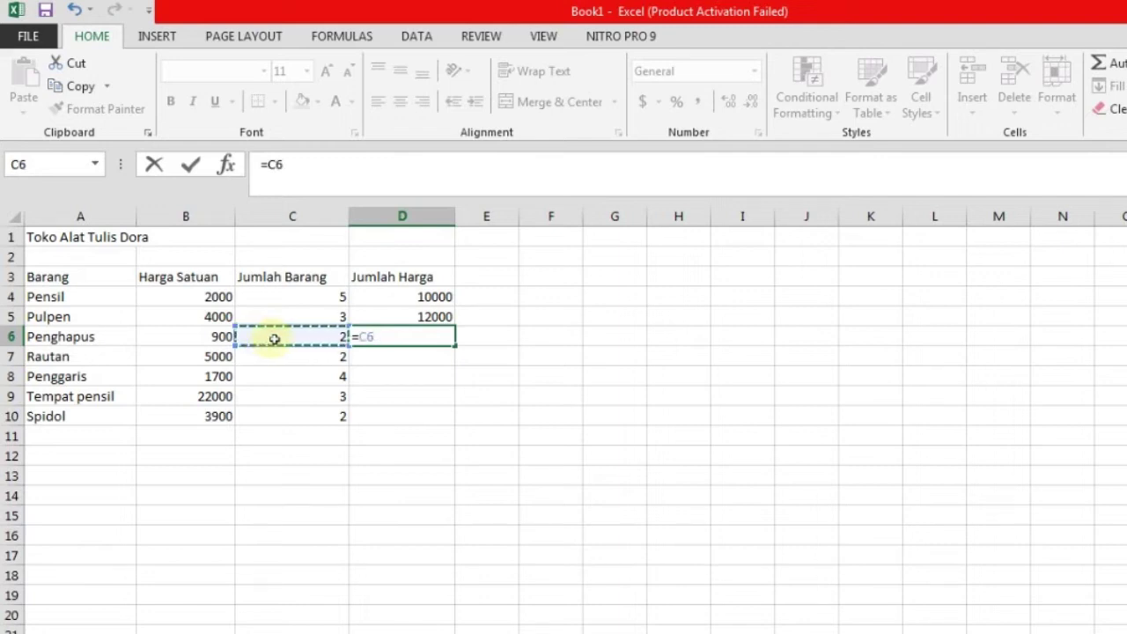
pyautogui.write('*')
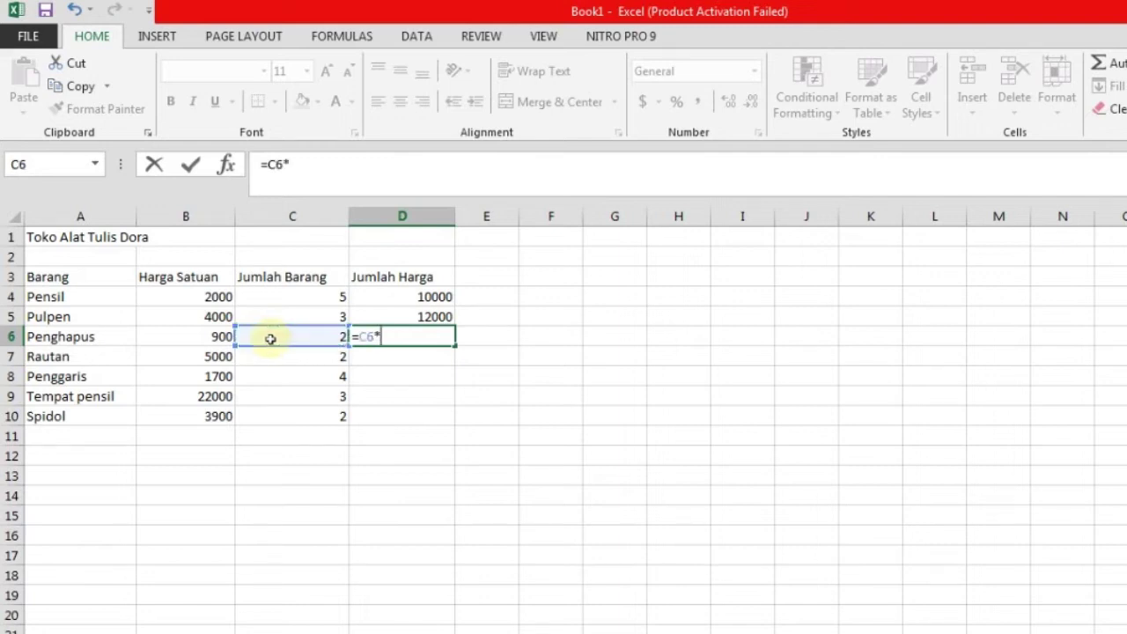
pyautogui.click(200, 336)
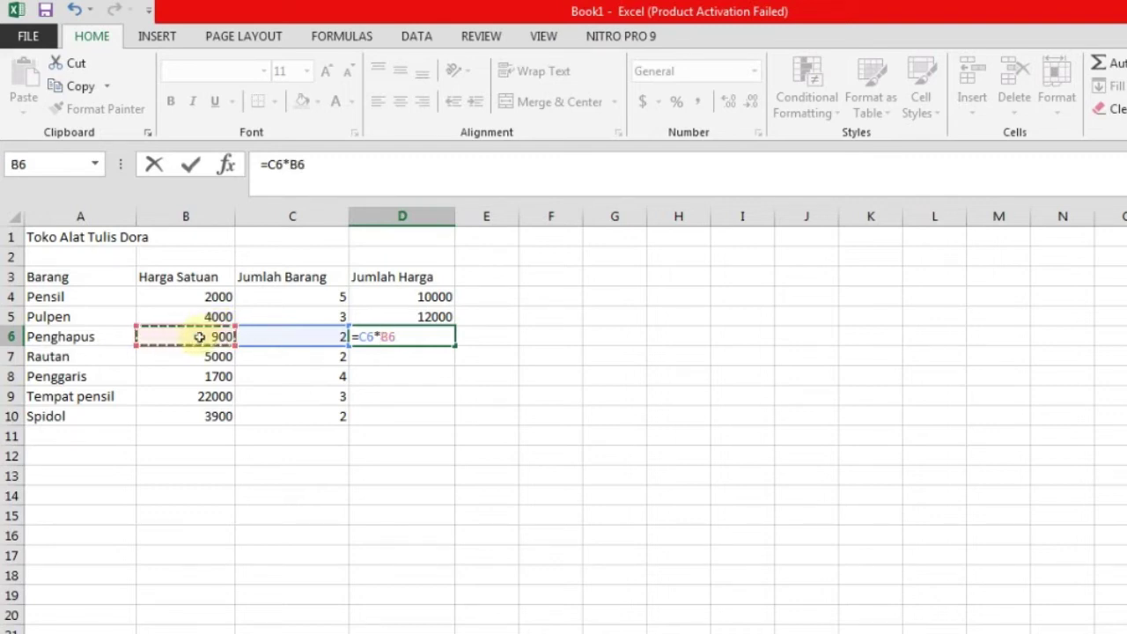
pyautogui.press('Return')
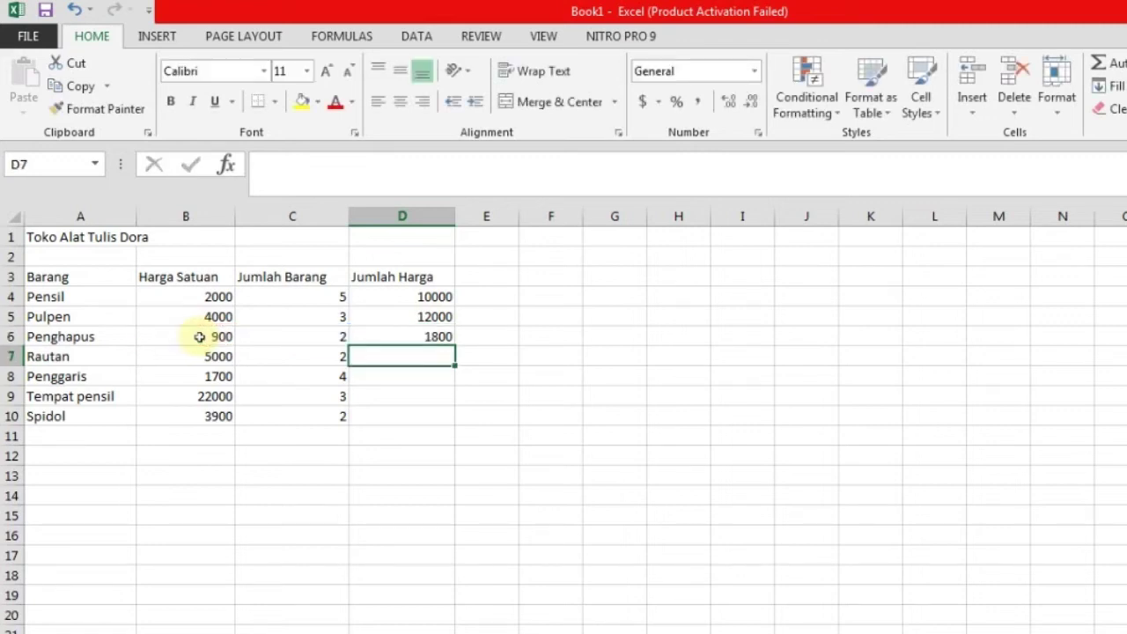
# Calculate the total price for Rautan in cell D7 with the formula =C7*B7.
pyautogui.write('=')
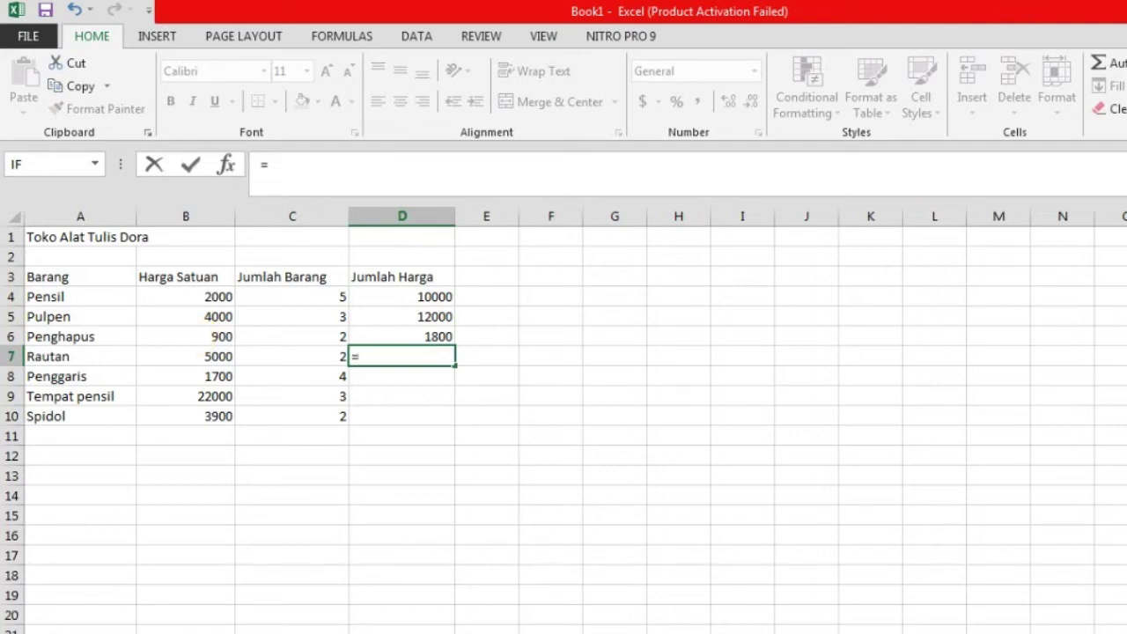
pyautogui.click(311, 353)
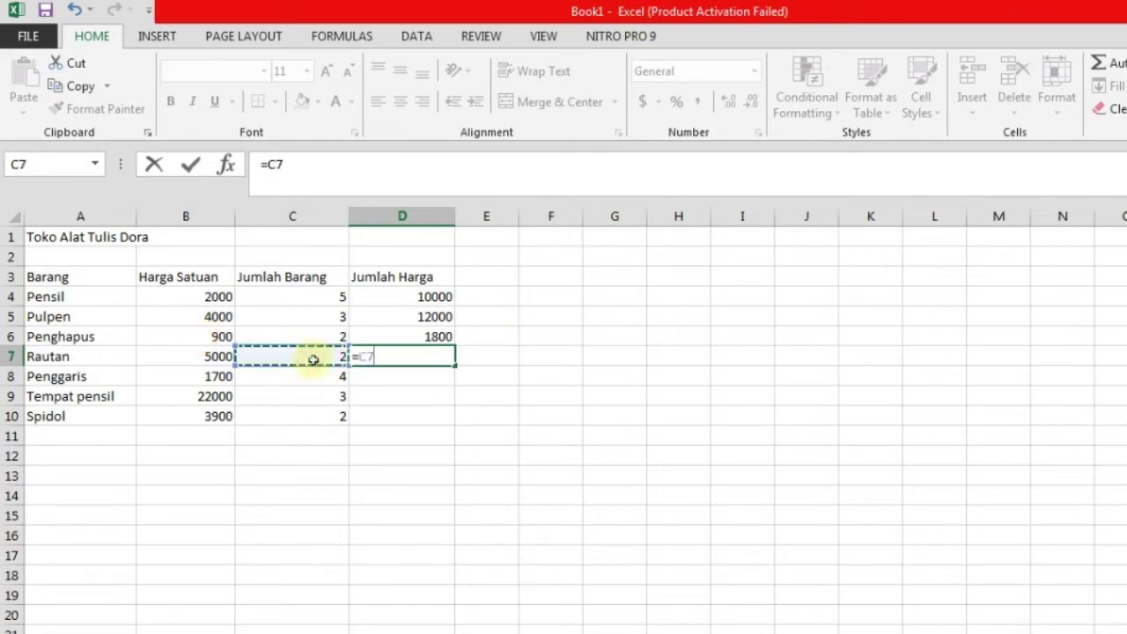
pyautogui.press('BackSpace')
pyautogui.press('BackSpace')
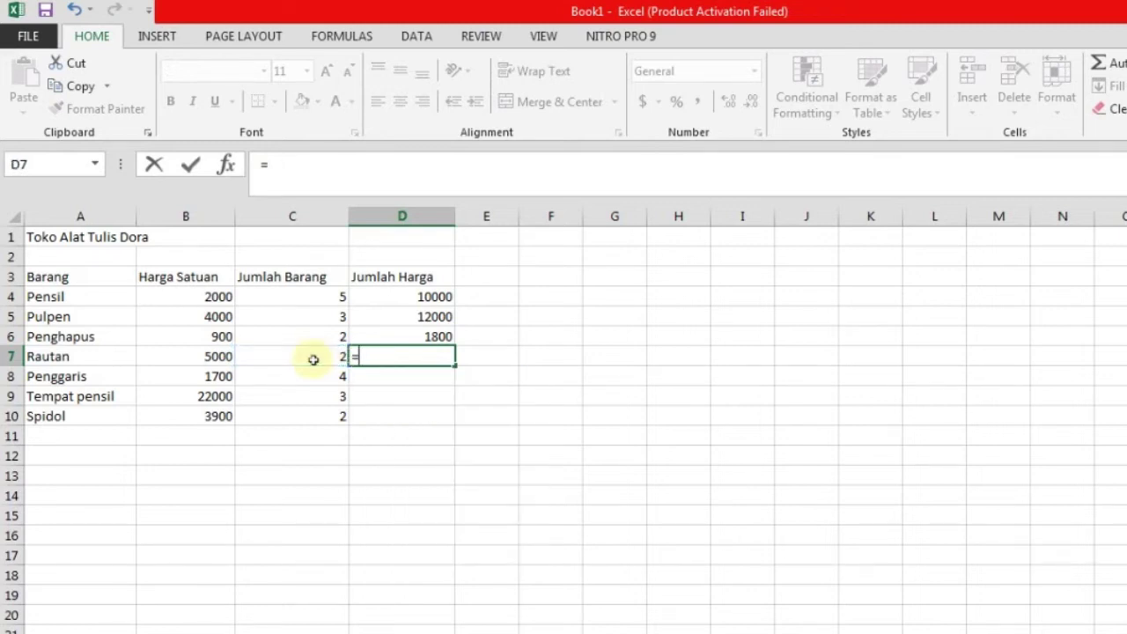
pyautogui.click(313, 359)
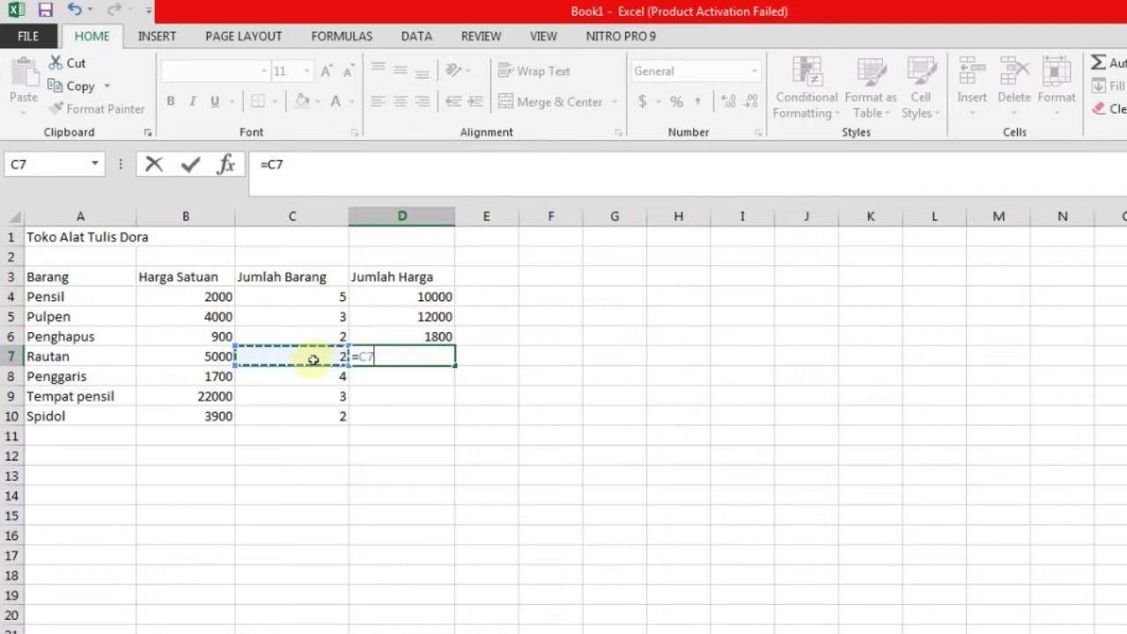
pyautogui.write('*')
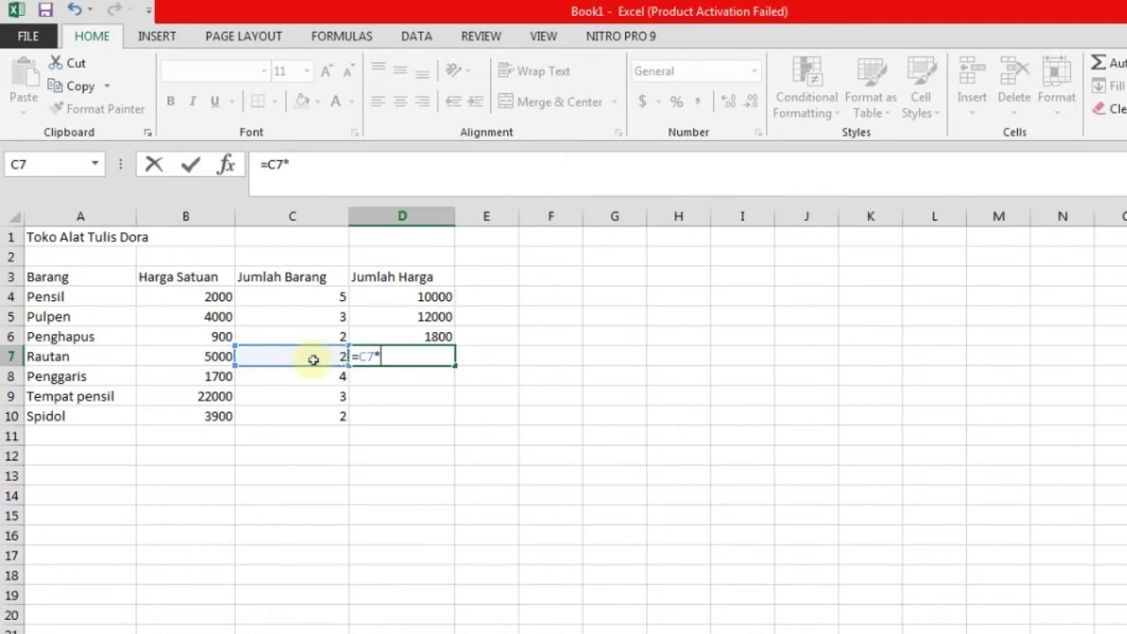
pyautogui.click(201, 360)
pyautogui.press('Return')
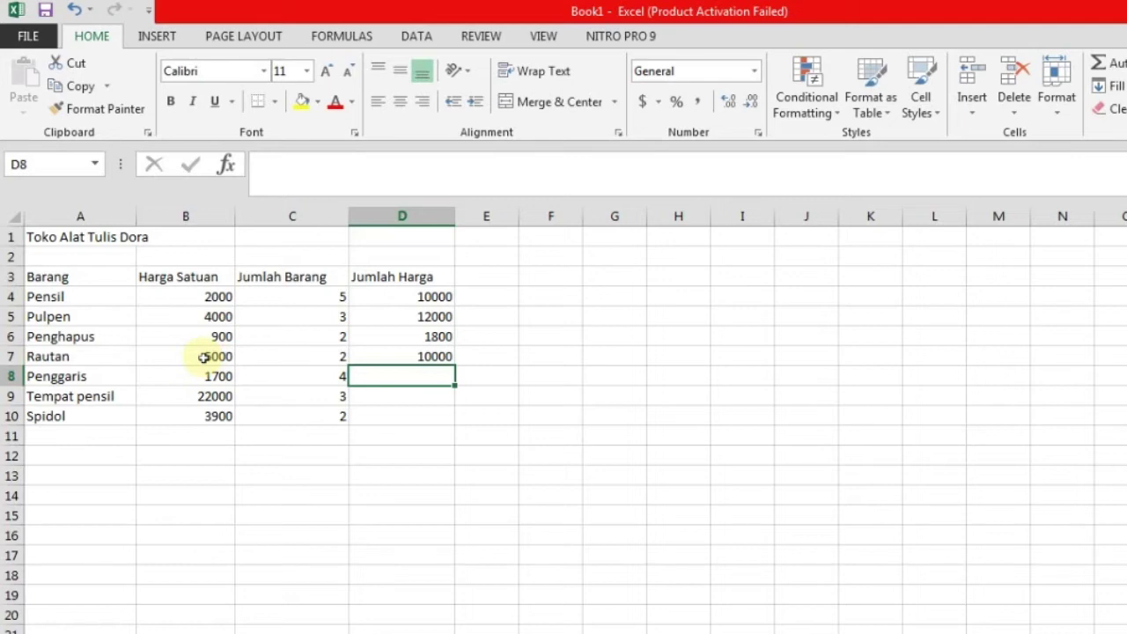
# Calculate the total price for Penggaris in cell D8 with the formula =C8*B8.
pyautogui.write('=')
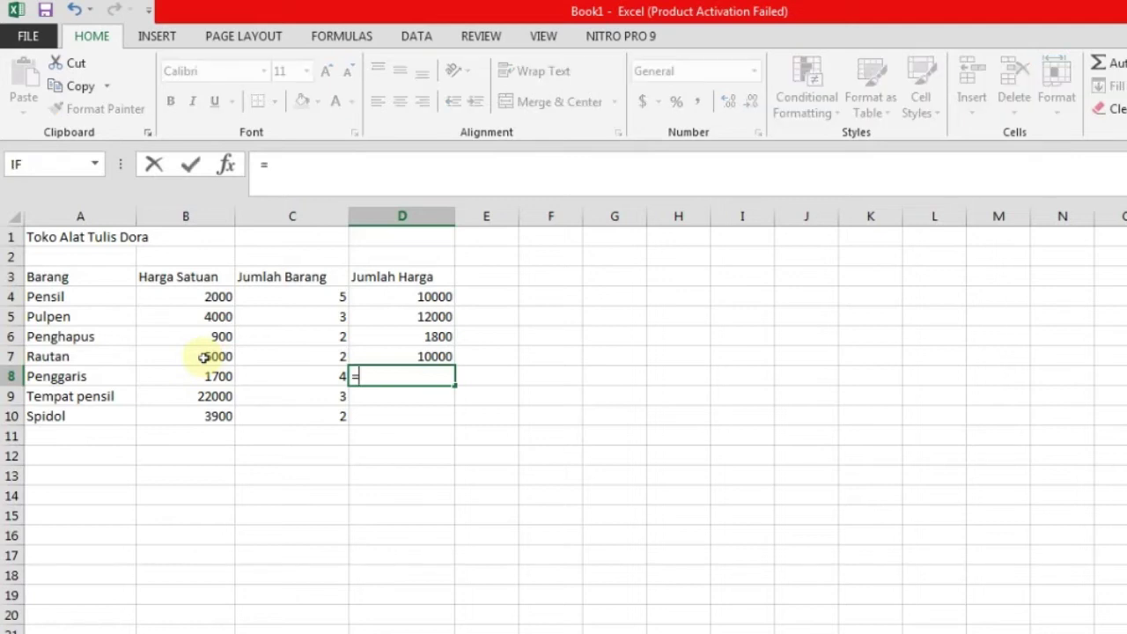
pyautogui.click(335, 371)
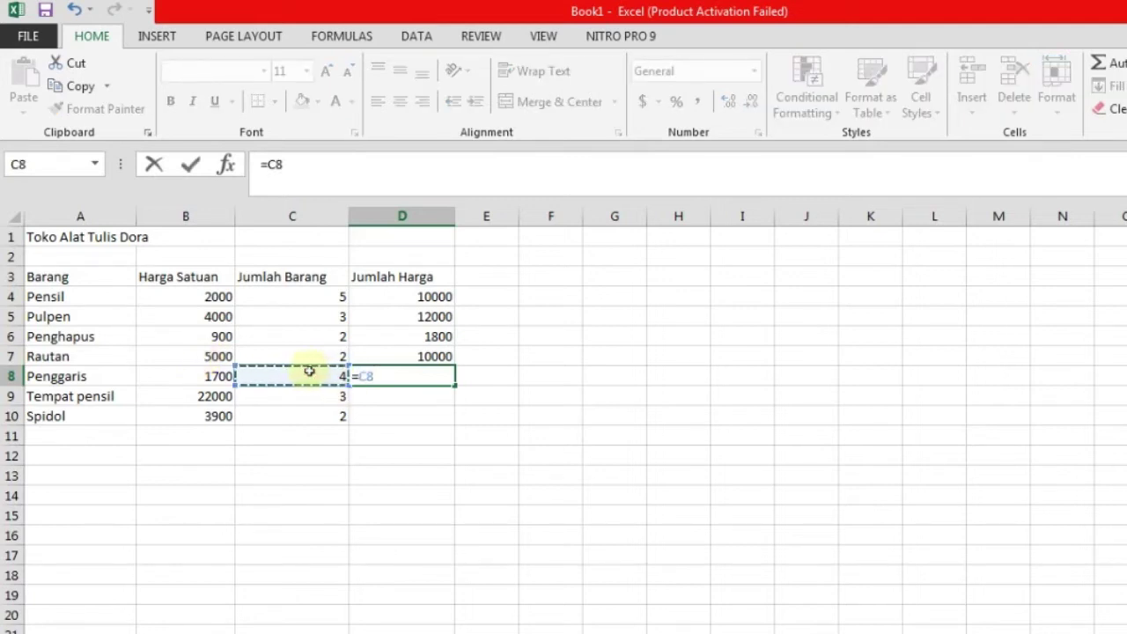
pyautogui.write('*')
pyautogui.click(211, 377)
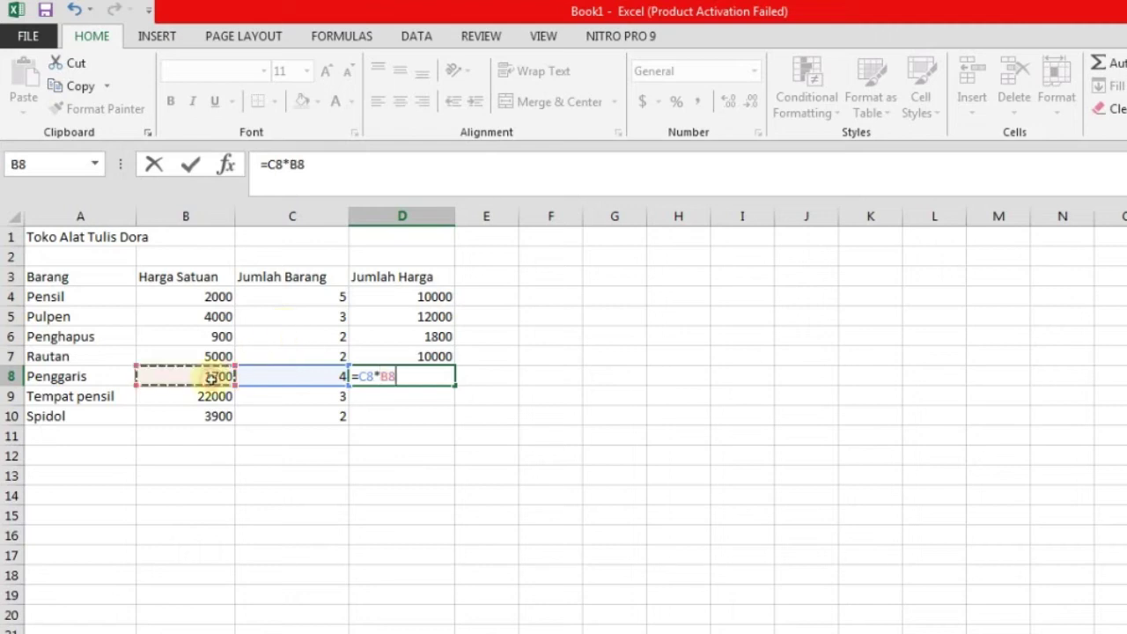
pyautogui.press('Return')
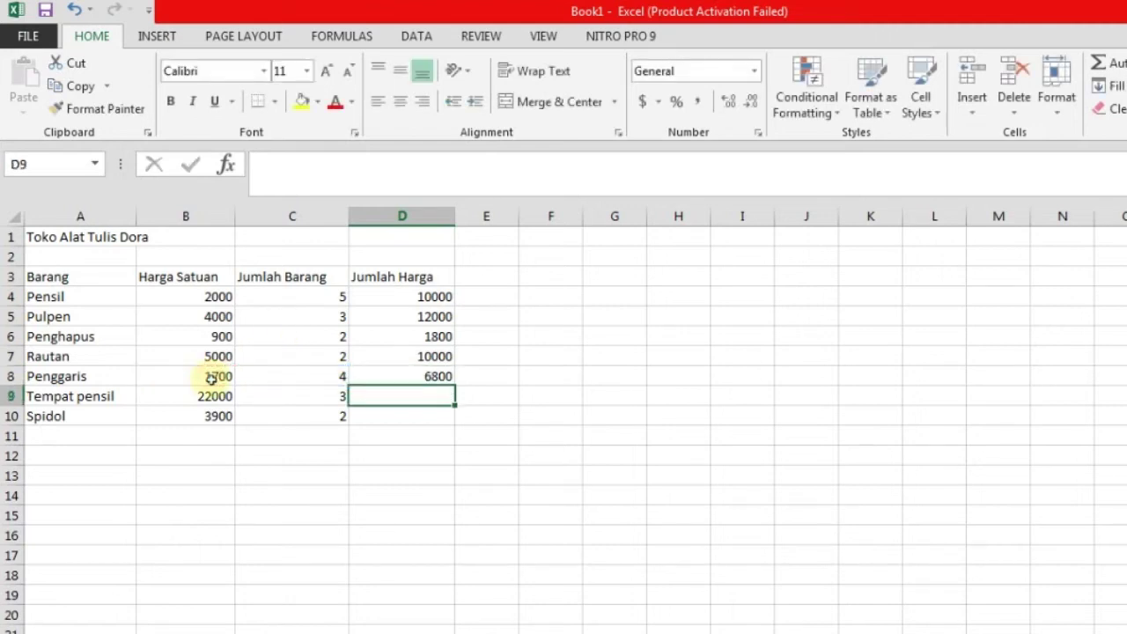
# Calculate the total price for Tempat pensil in cell D9 with the formula =C9*B9.
pyautogui.write('=')
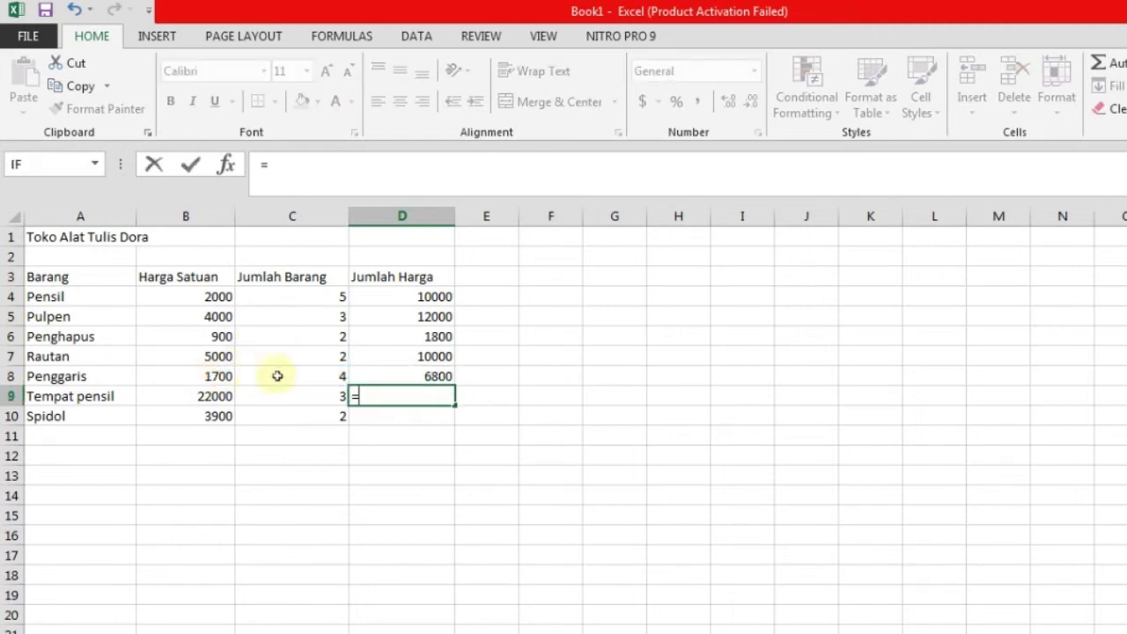
pyautogui.click(321, 397)
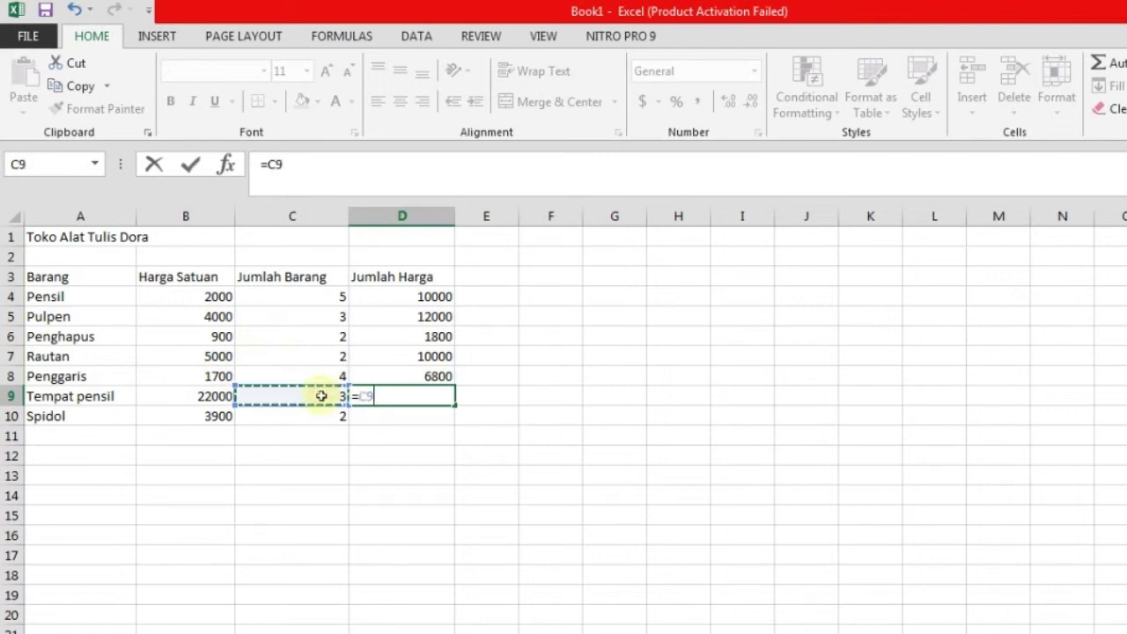
pyautogui.write('*')
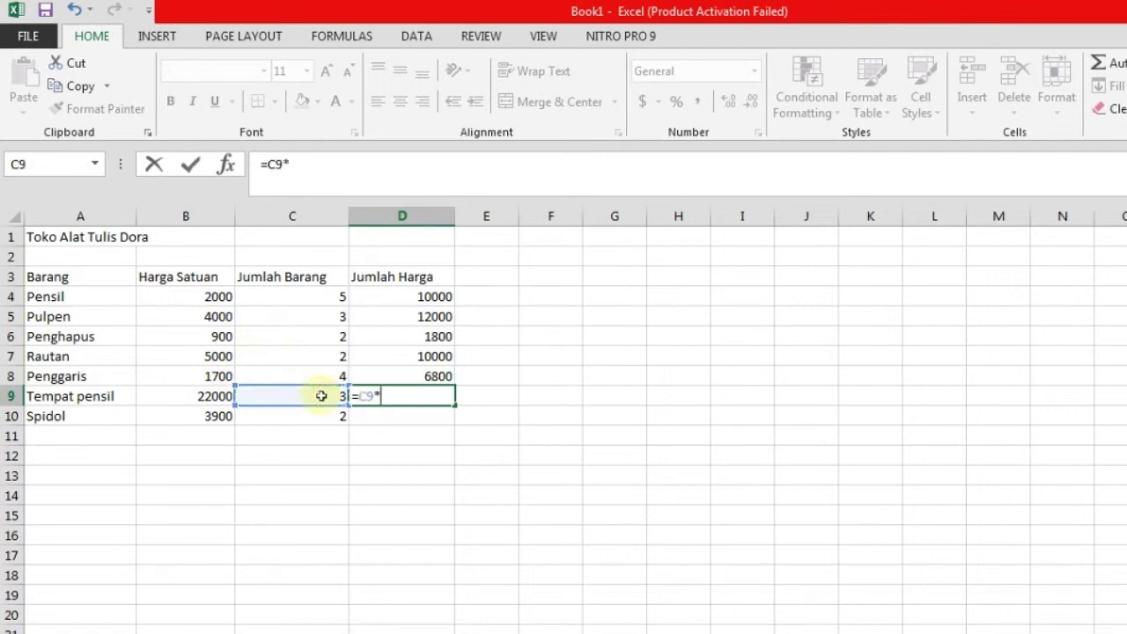
pyautogui.click(199, 397)
pyautogui.press('Return')
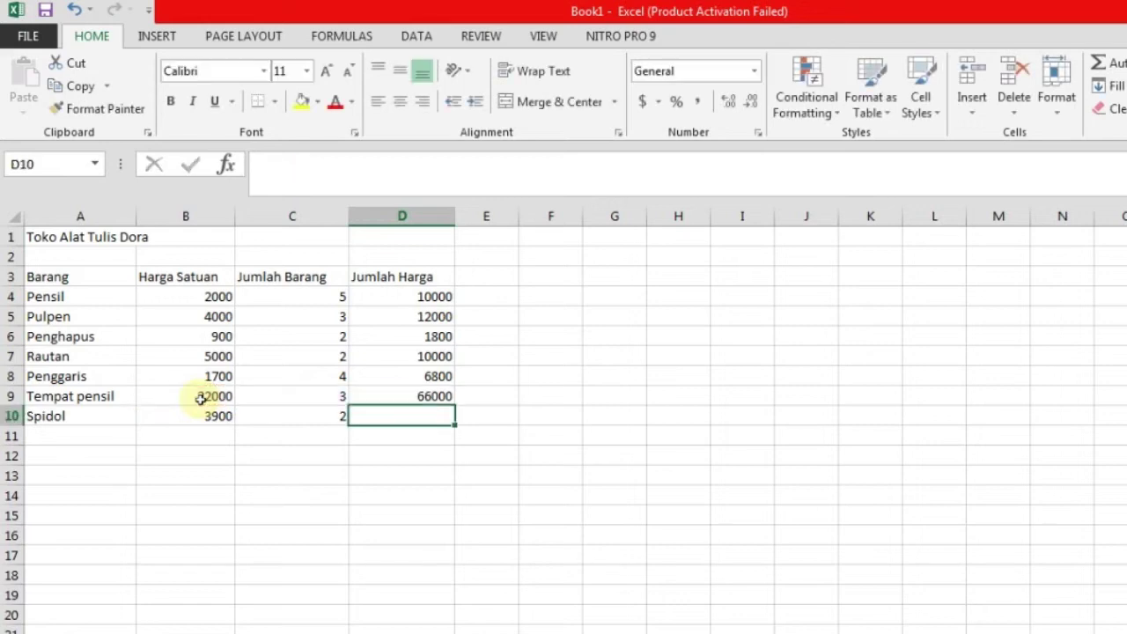
# Calculate the total price for Spidol in cell D10 with the formula =C10*B10.
pyautogui.write('=')
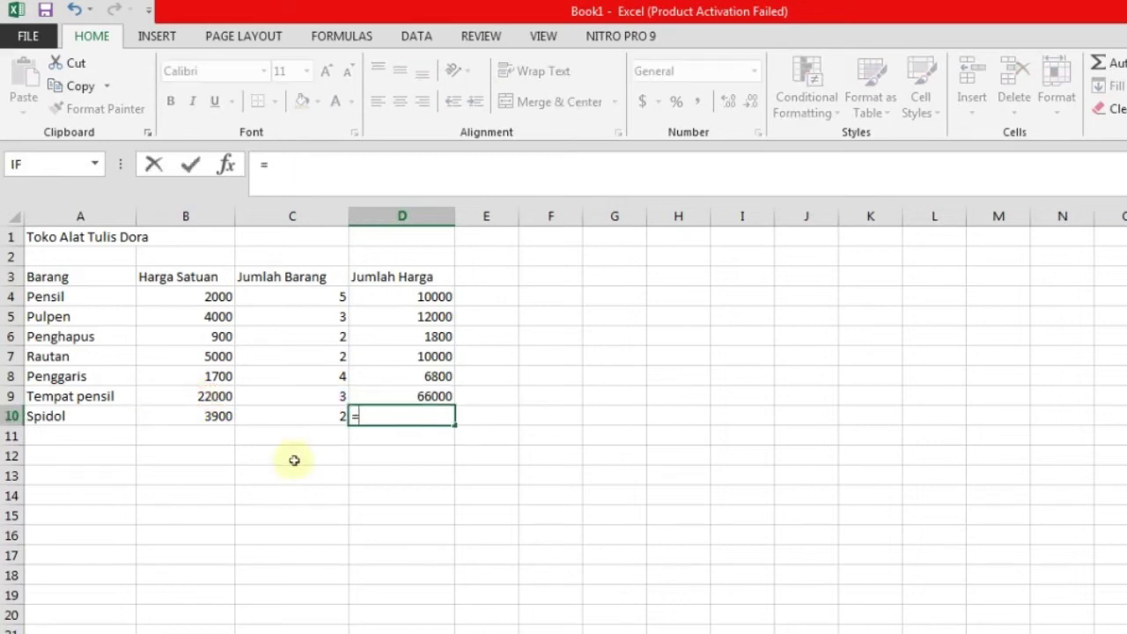
pyautogui.click(289, 419)
pyautogui.write('*')
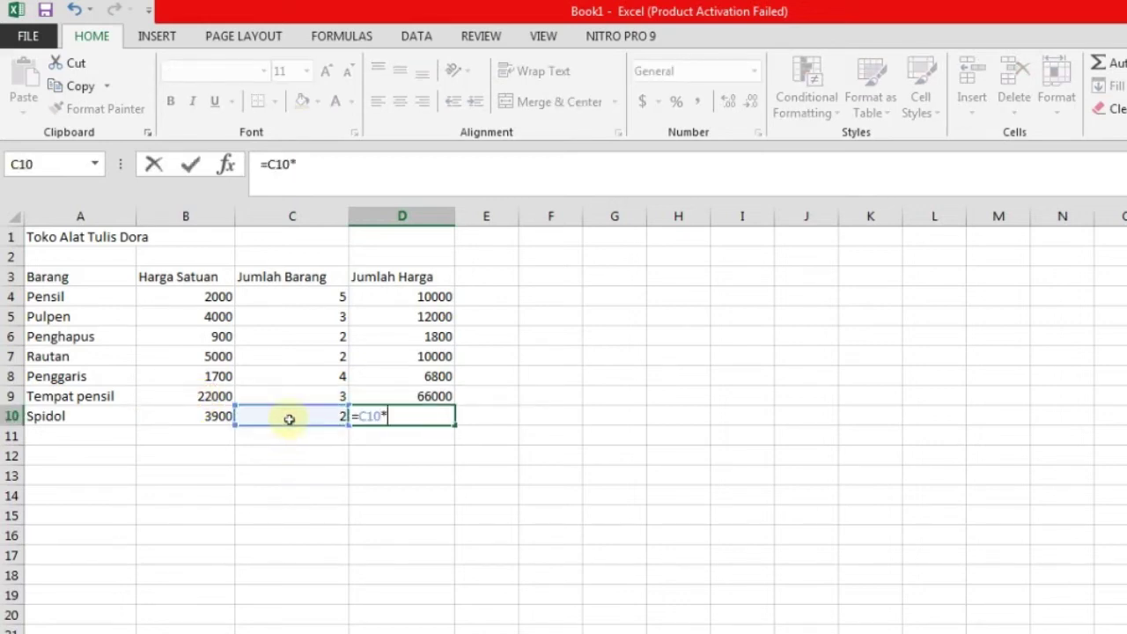
pyautogui.click(211, 417)
pyautogui.press('Return')
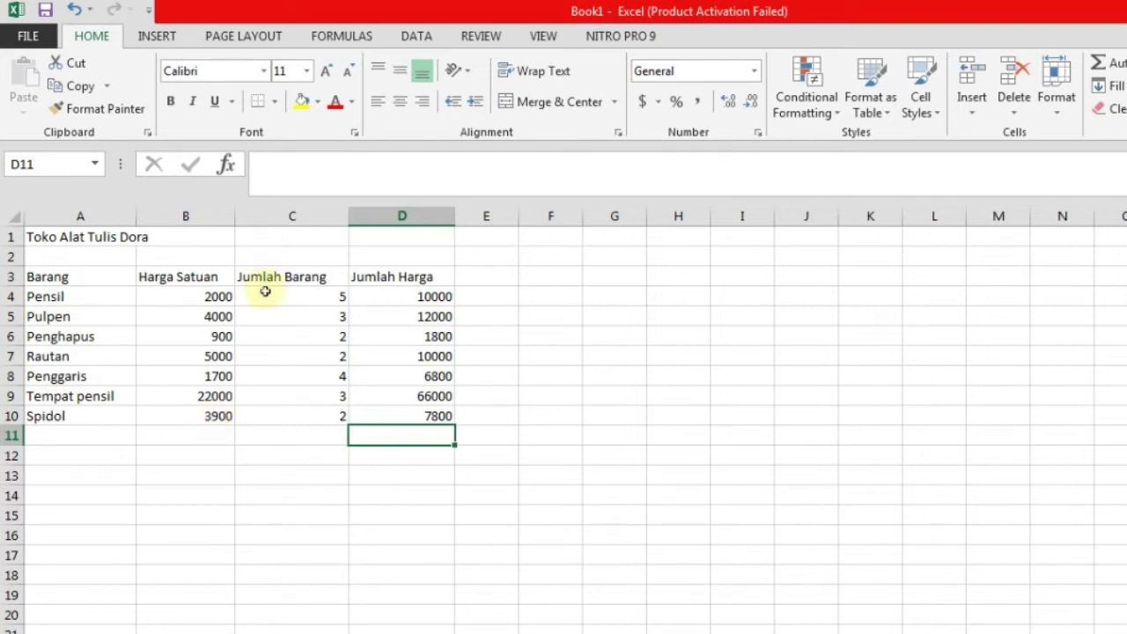
# Review the unit price, quantity and total price formula of Pensil in row 4.
pyautogui.click(164, 300)
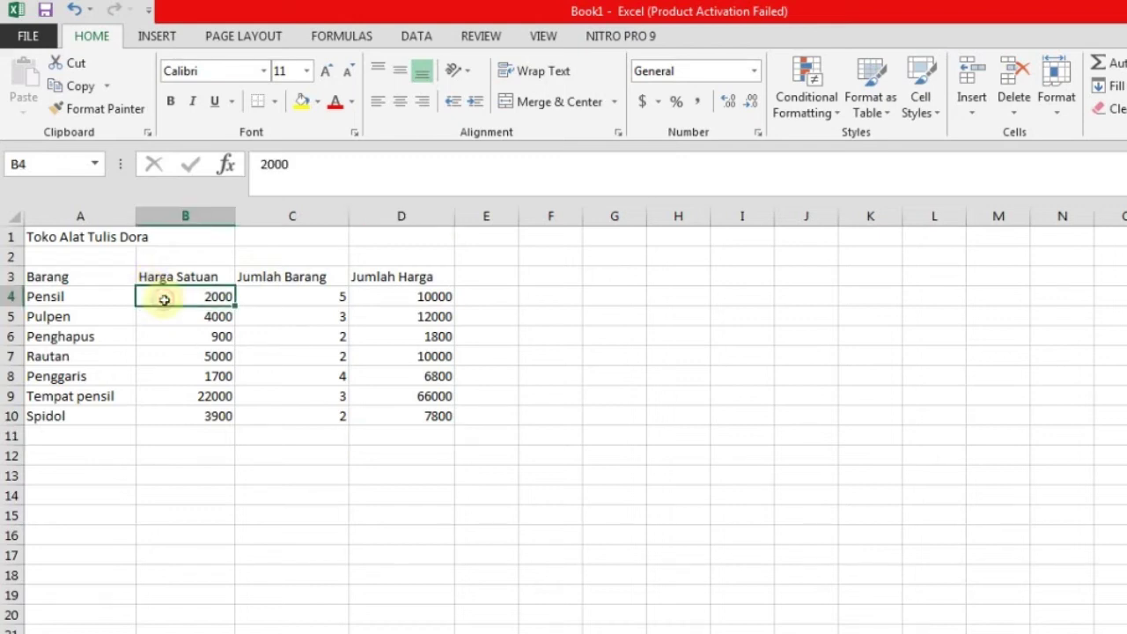
pyautogui.click(379, 297)
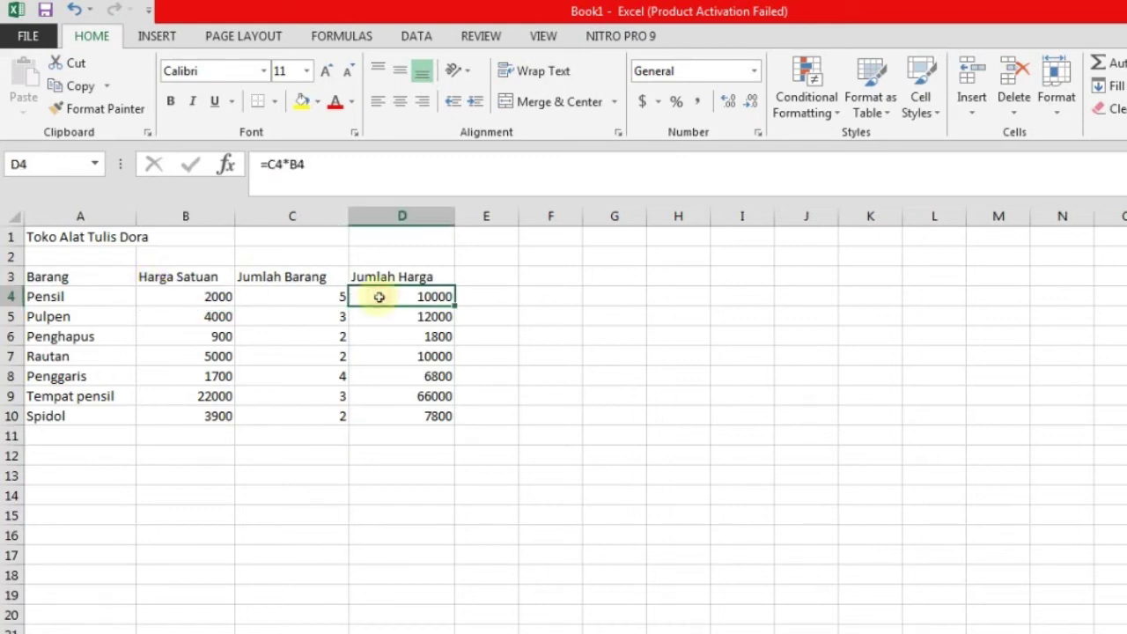
pyautogui.click(205, 297)
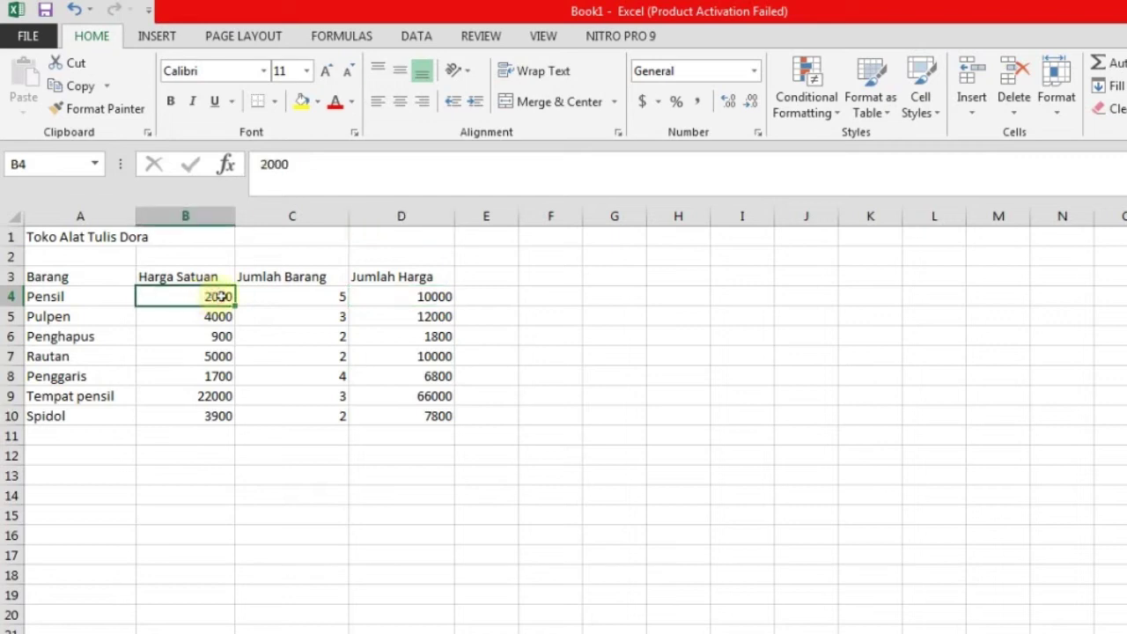
pyautogui.click(289, 294)
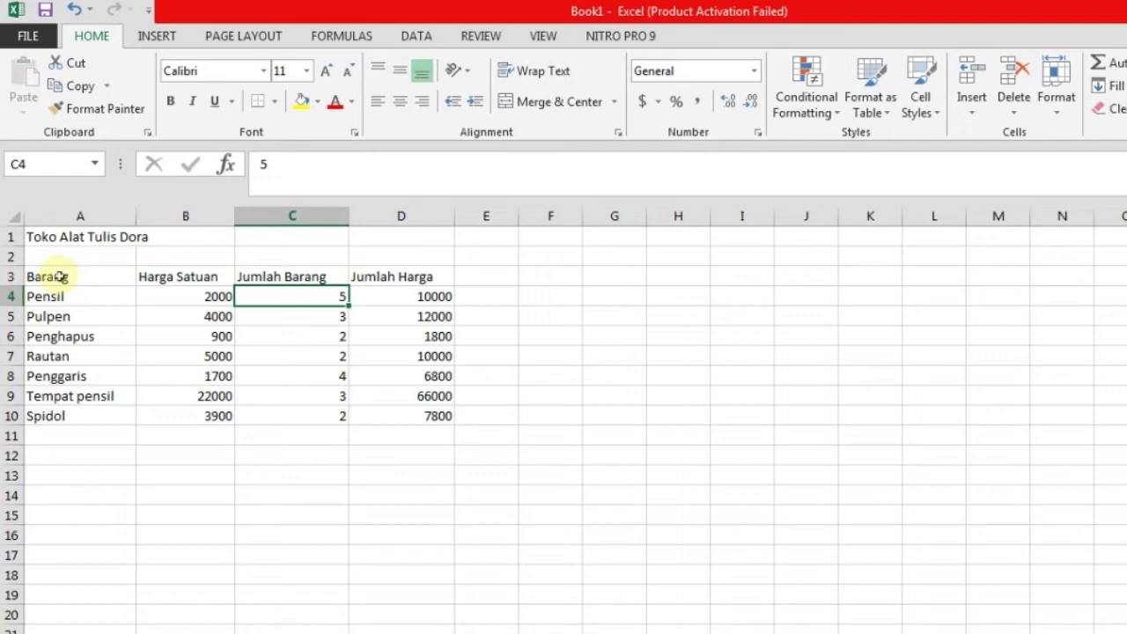
# Apply All Borders to the whole item table in A3:D10, including its header row.
pyautogui.moveTo(59, 277); pyautogui.dragTo(383, 417)
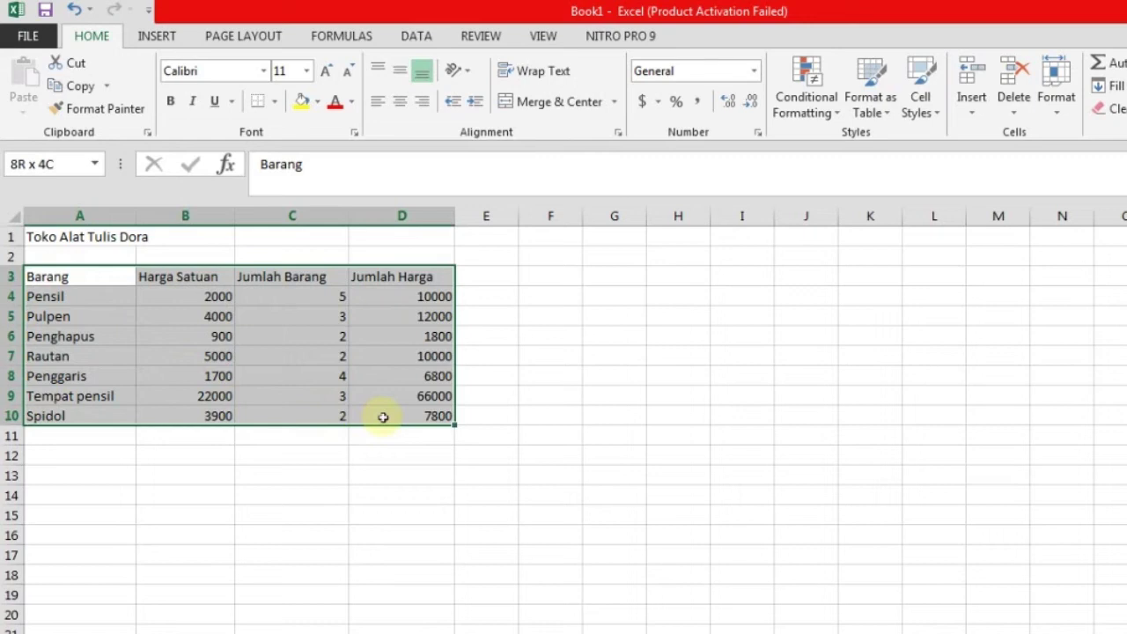
pyautogui.moveTo(383, 418); pyautogui.dragTo(383, 418)
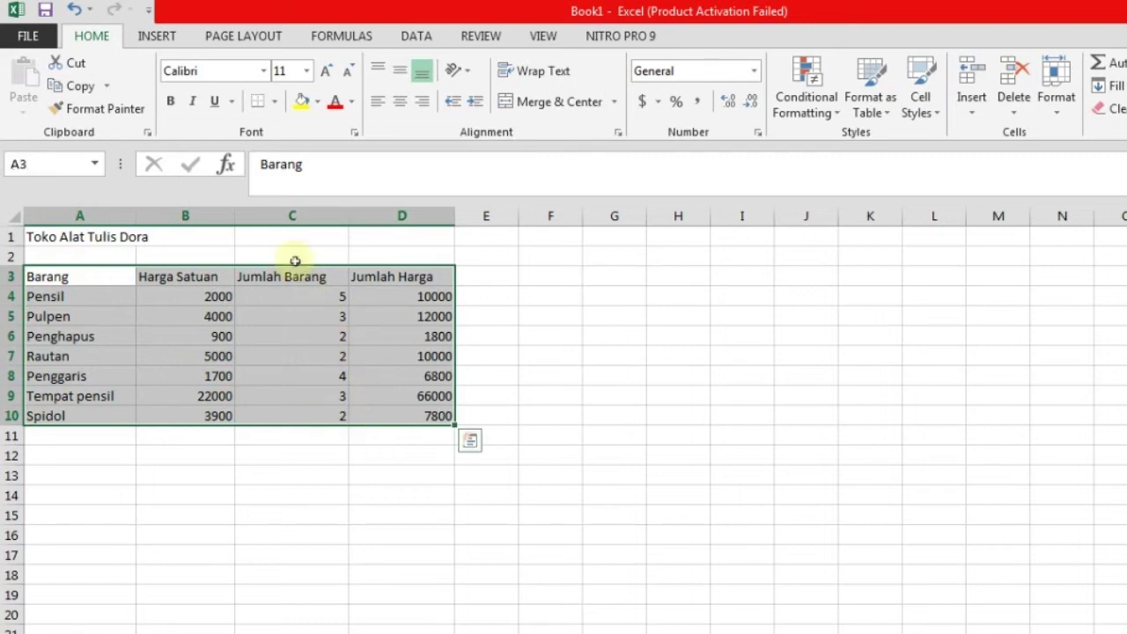
pyautogui.click(274, 102)
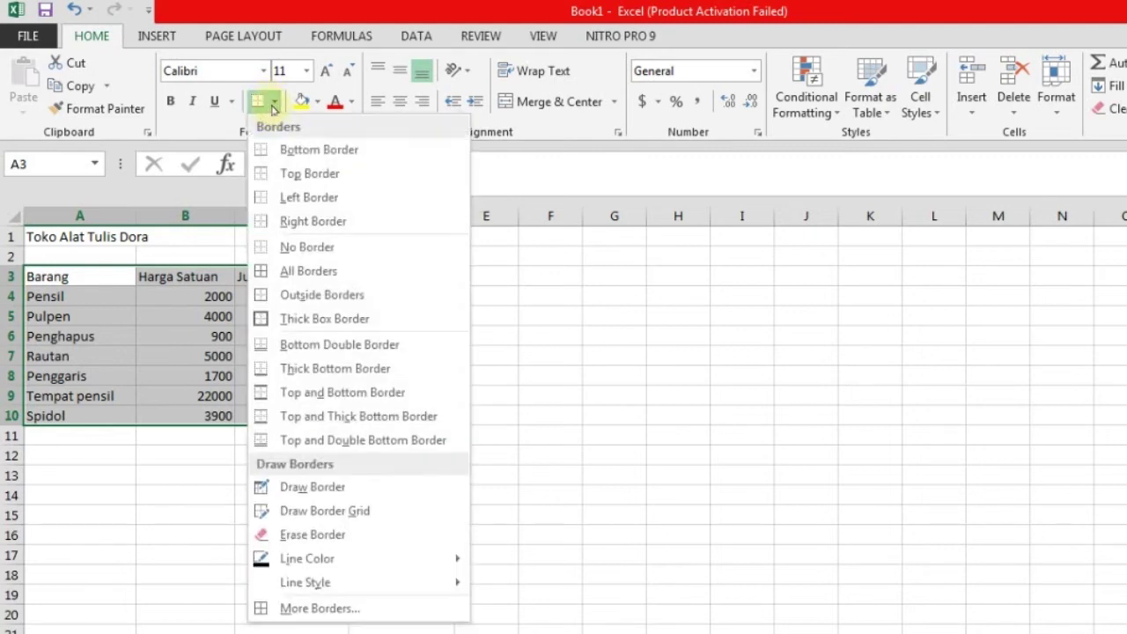
pyautogui.click(286, 271)
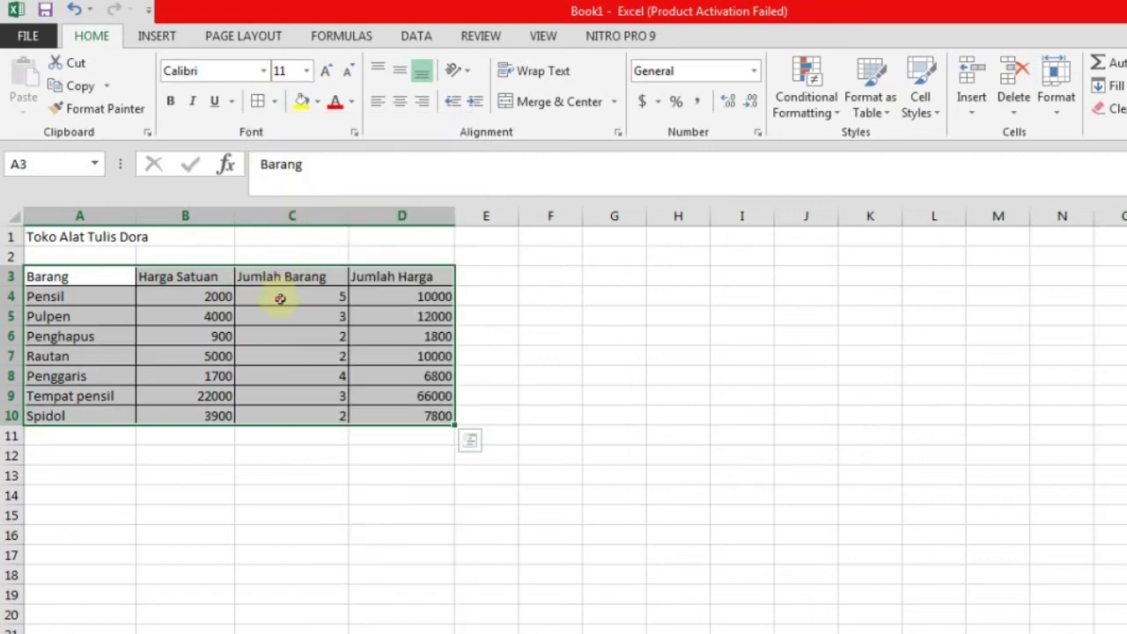
pyautogui.click(280, 298)
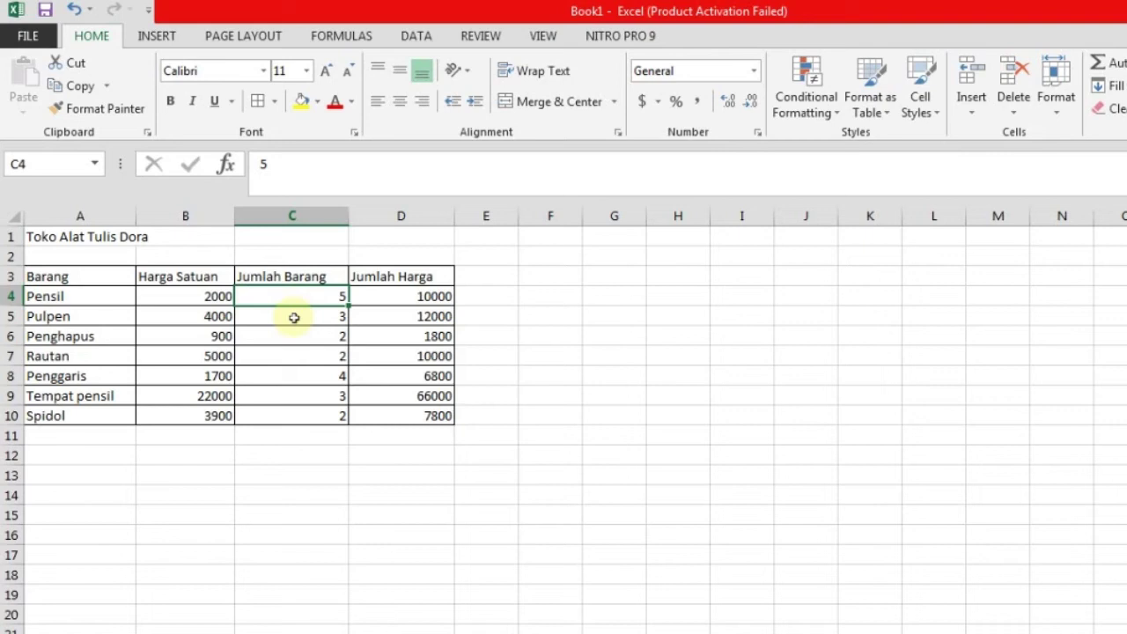
pyautogui.click(166, 299)
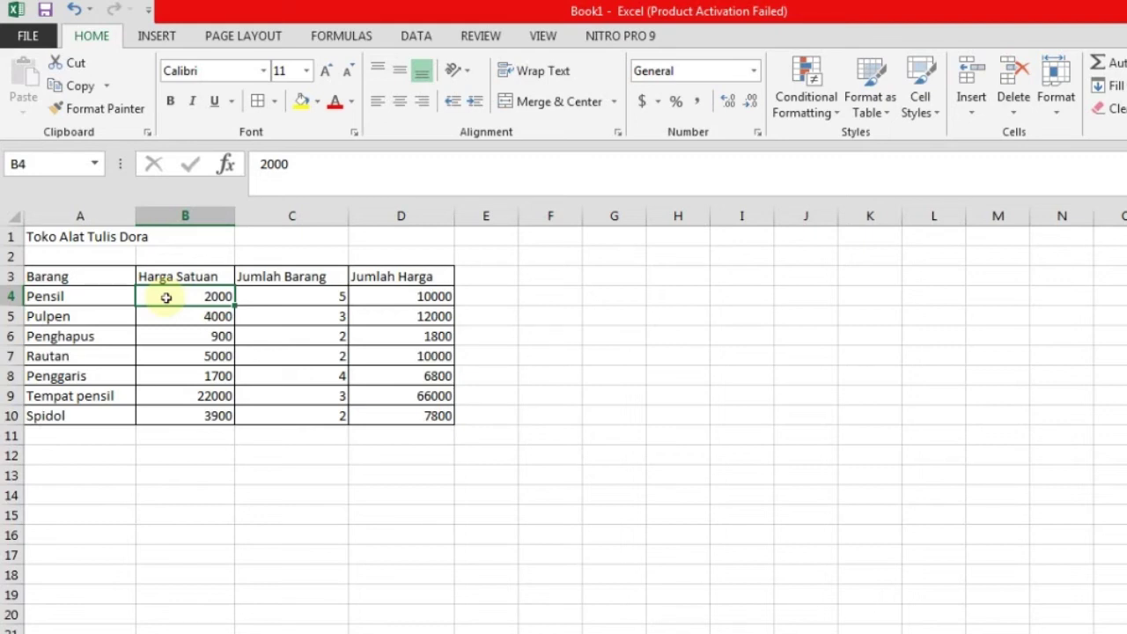
pyautogui.click(116, 281)
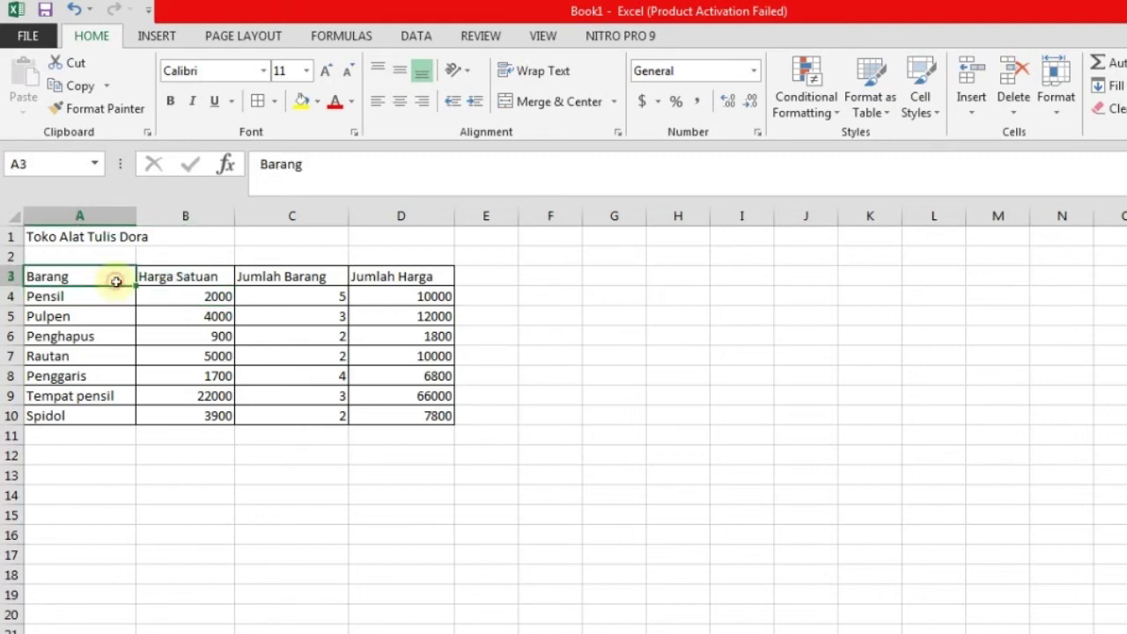
# Start saving the new workbook to the computer and choose the Documents library as its location.
pyautogui.click(30, 42)
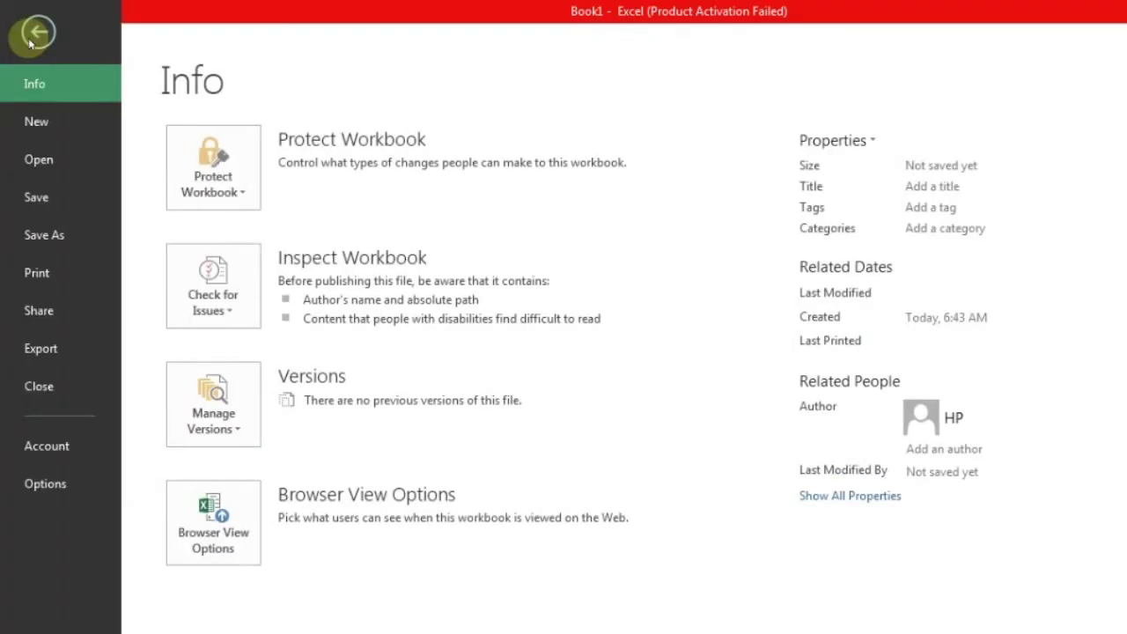
pyautogui.click(64, 199)
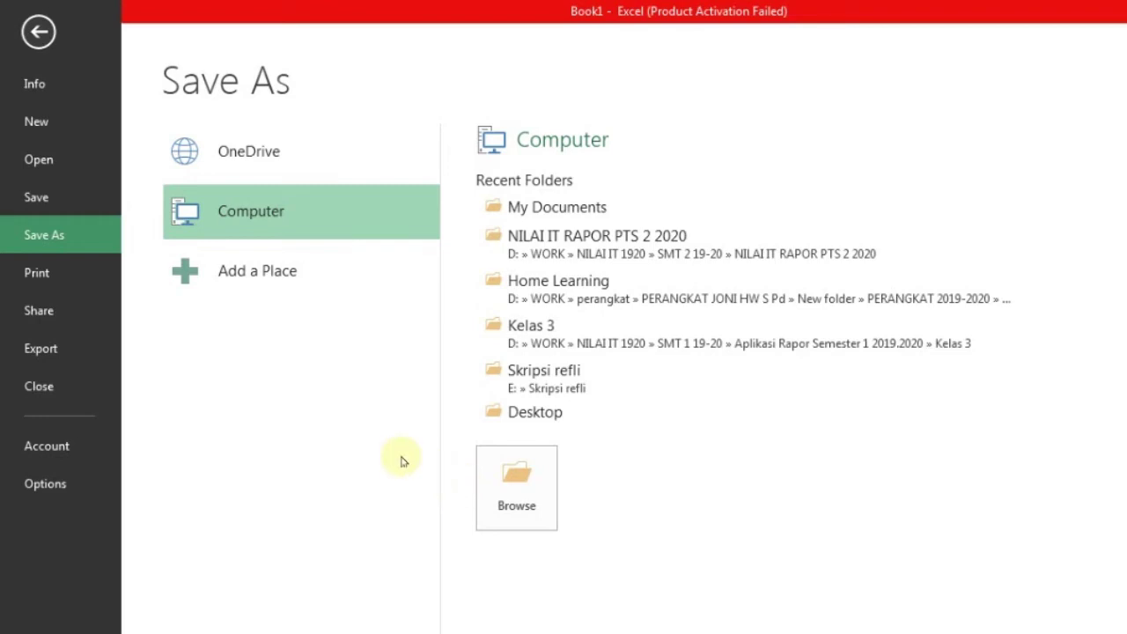
pyautogui.click(486, 504)
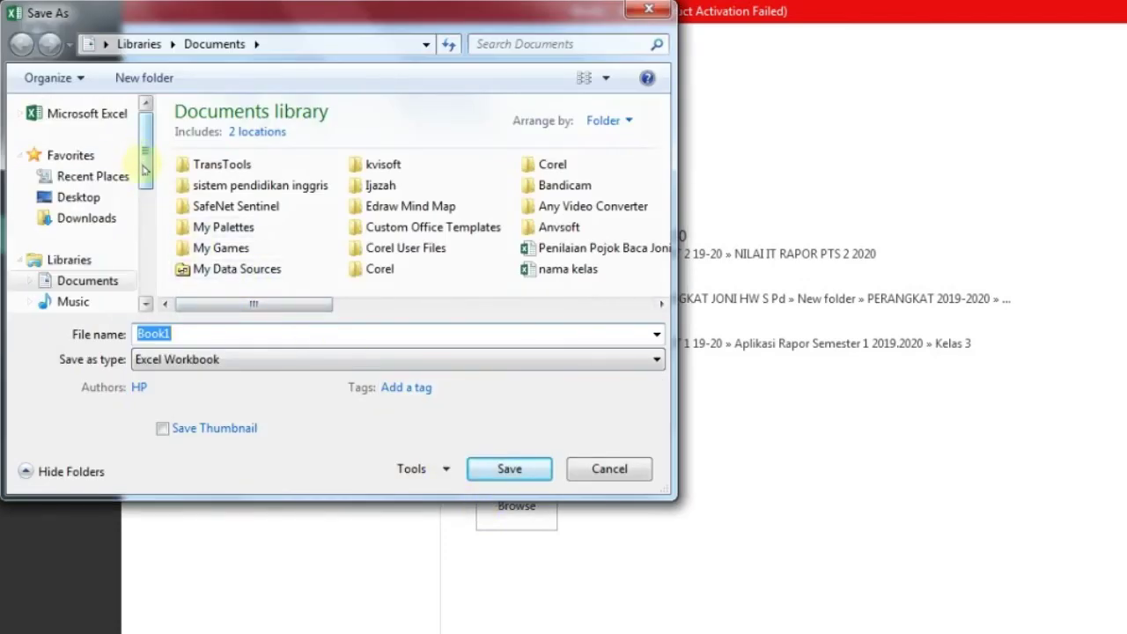
pyautogui.moveTo(145, 168); pyautogui.dragTo(144, 258)
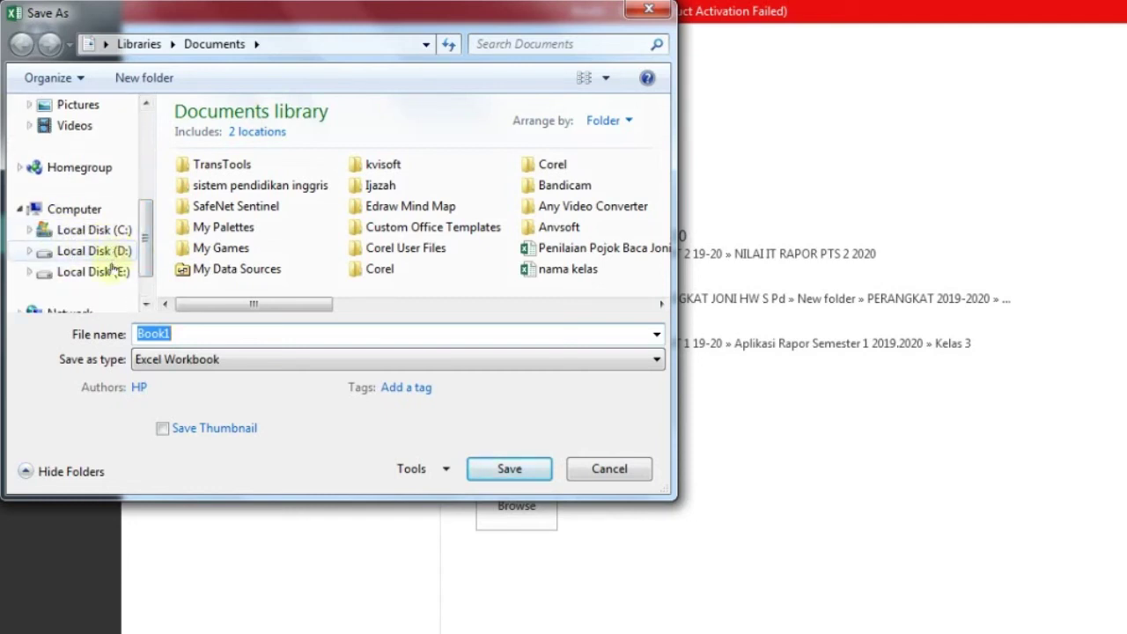
pyautogui.moveTo(144, 252); pyautogui.dragTo(82, 114)
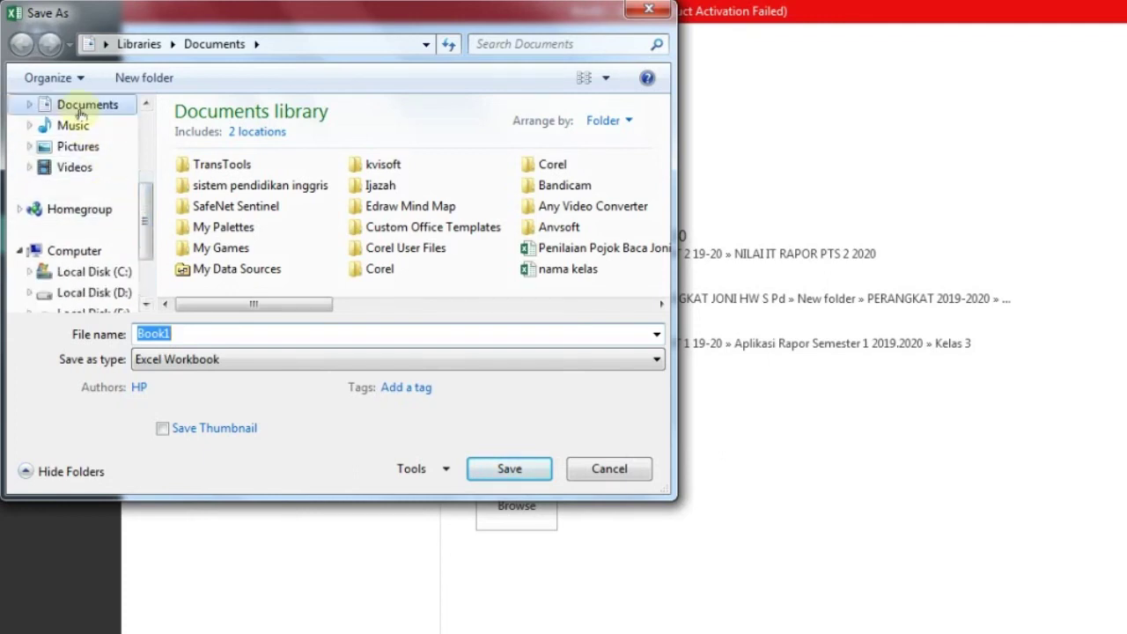
pyautogui.moveTo(143, 226); pyautogui.dragTo(143, 176)
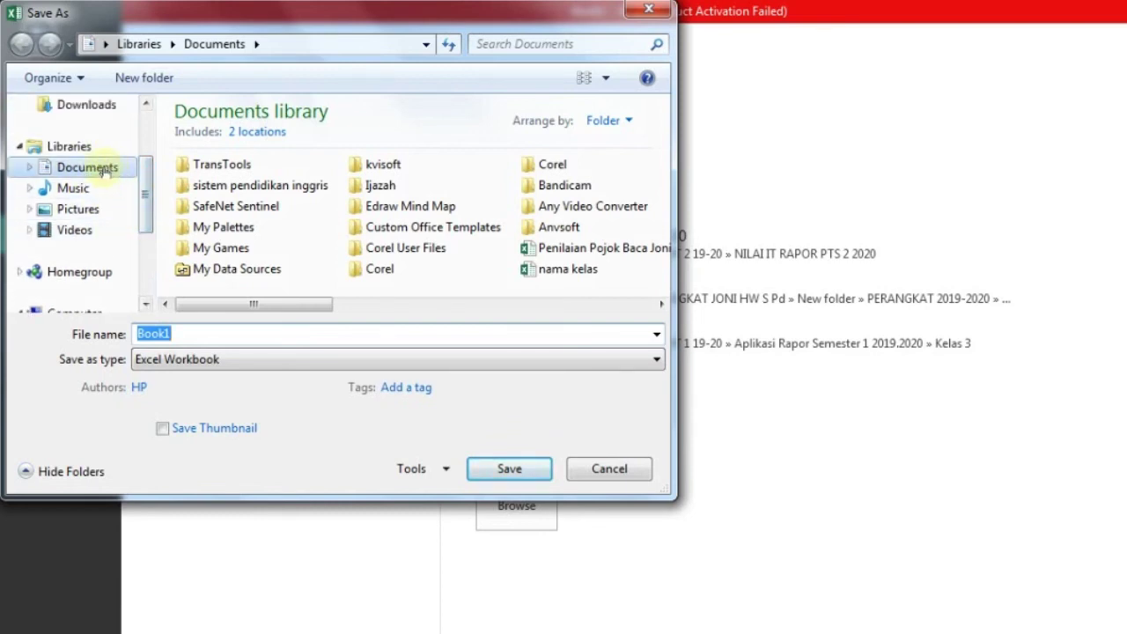
pyautogui.click(104, 168)
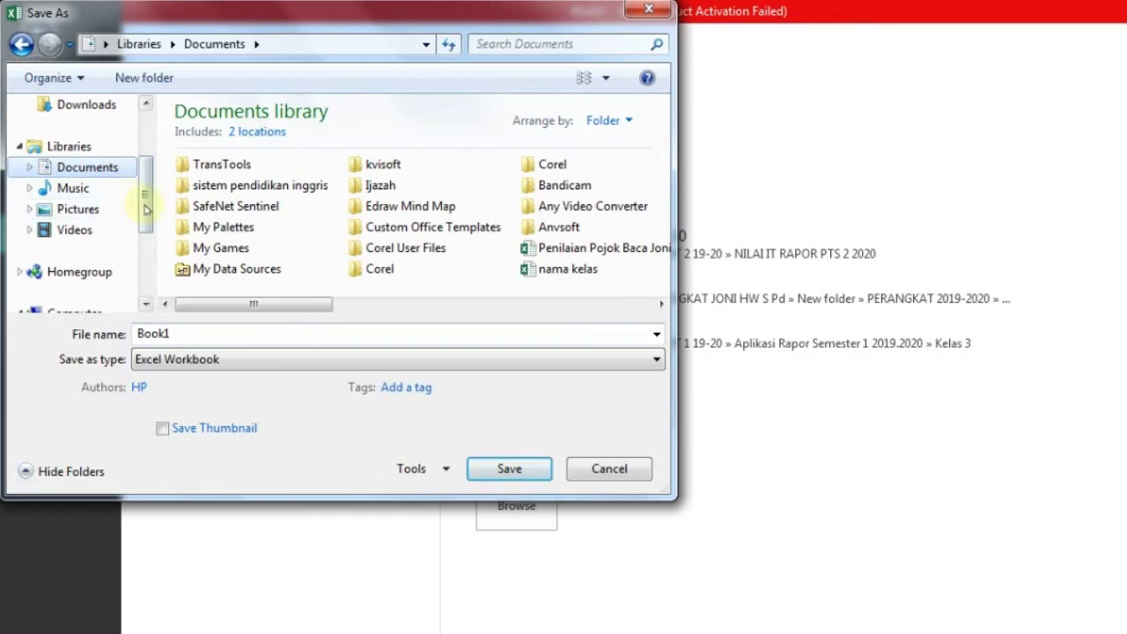
pyautogui.scroll(-1, 146, 209)
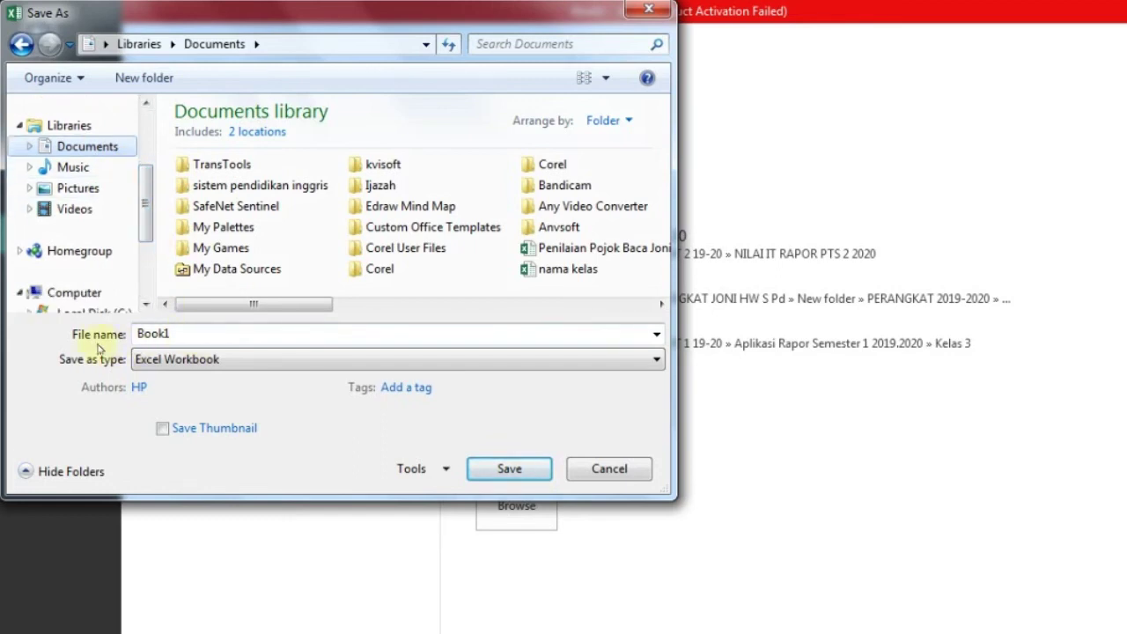
# Name the file "tugas nama kelas" and save it as an Excel Workbook.
pyautogui.moveTo(178, 333); pyautogui.dragTo(128, 330)
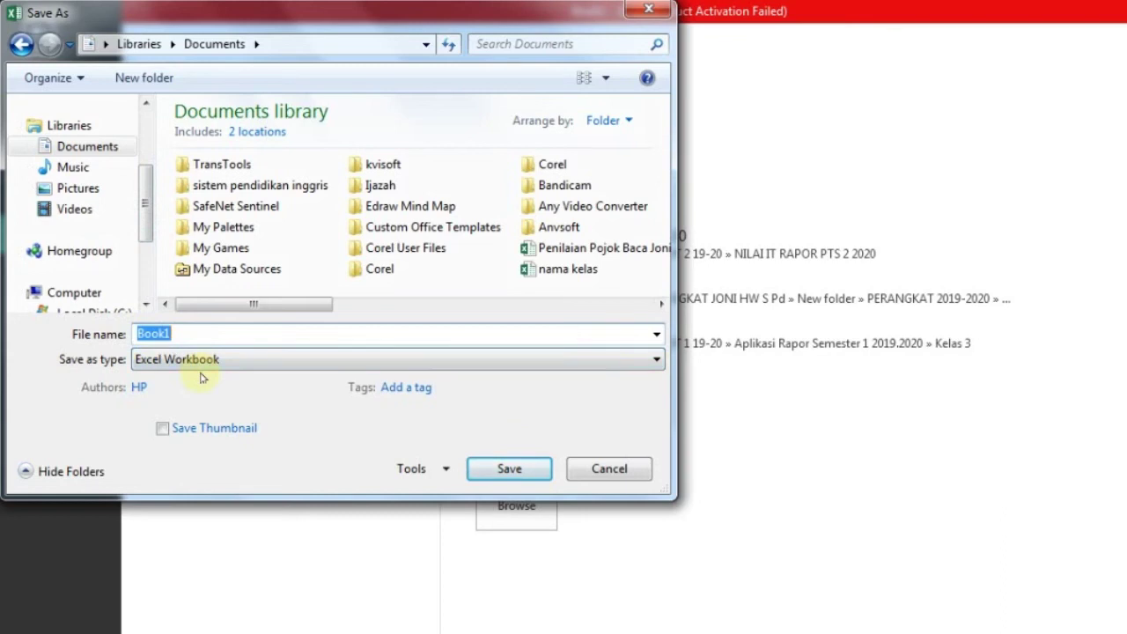
pyautogui.press('BackSpace')
pyautogui.write('tugas nama kelas')
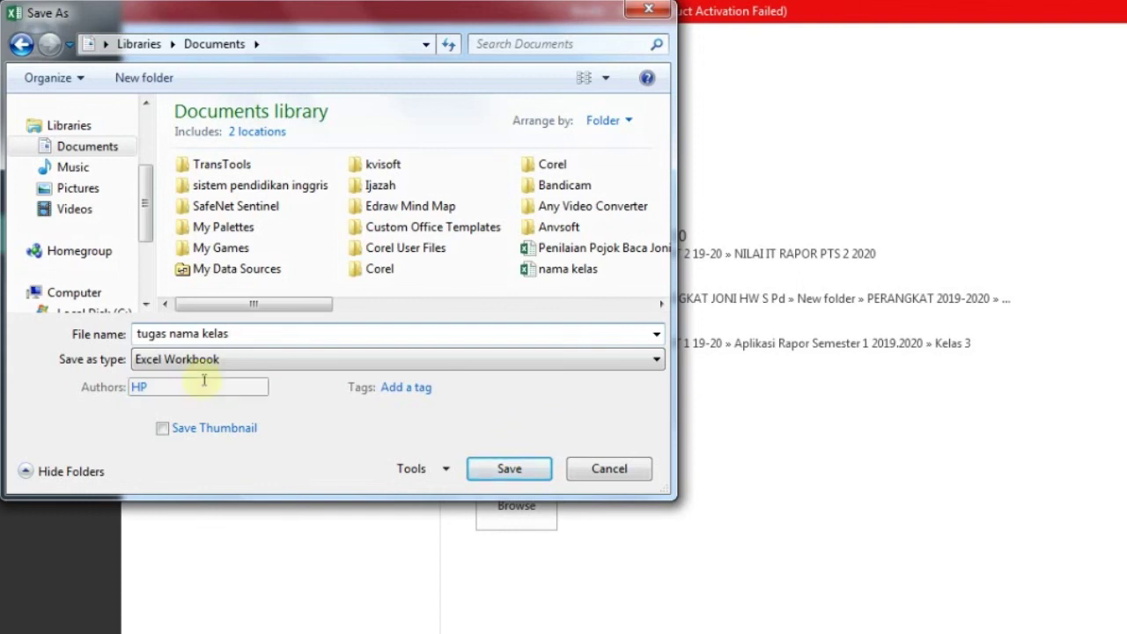
pyautogui.click(511, 470)
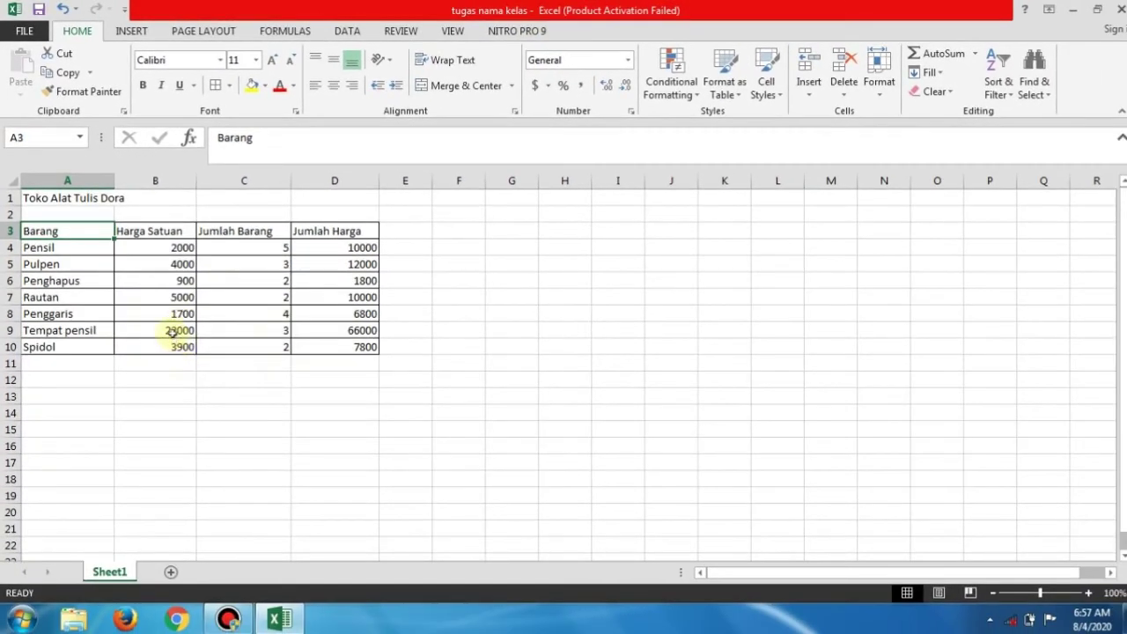
# Enter the label "nama kelas:" in cell A2 above the table and save the workbook again.
pyautogui.click(199, 375)
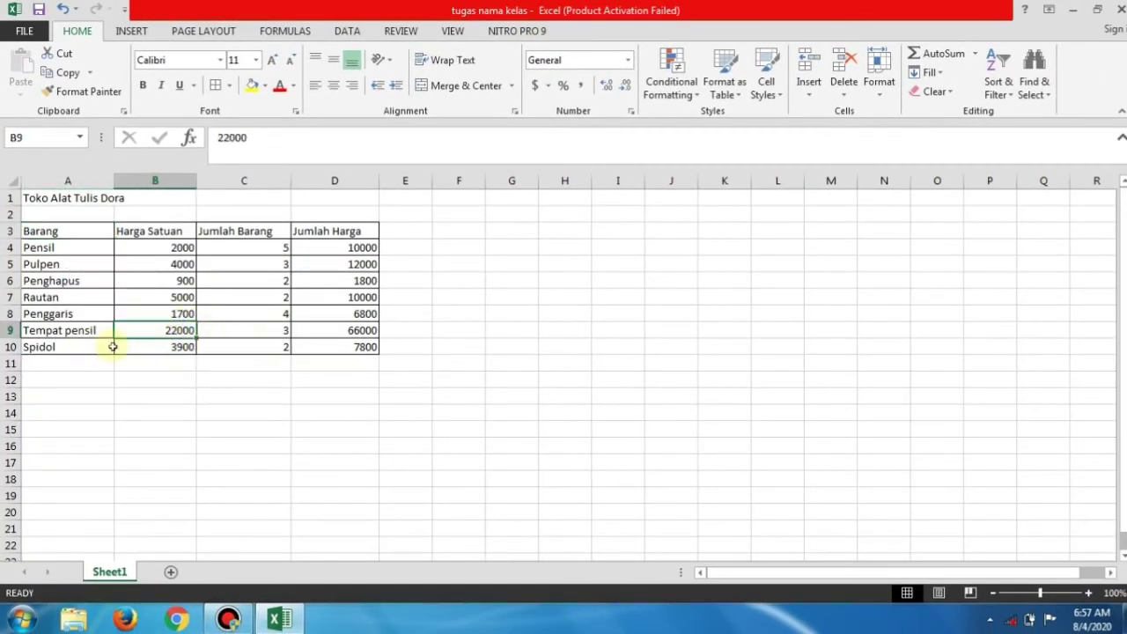
pyautogui.click(51, 216)
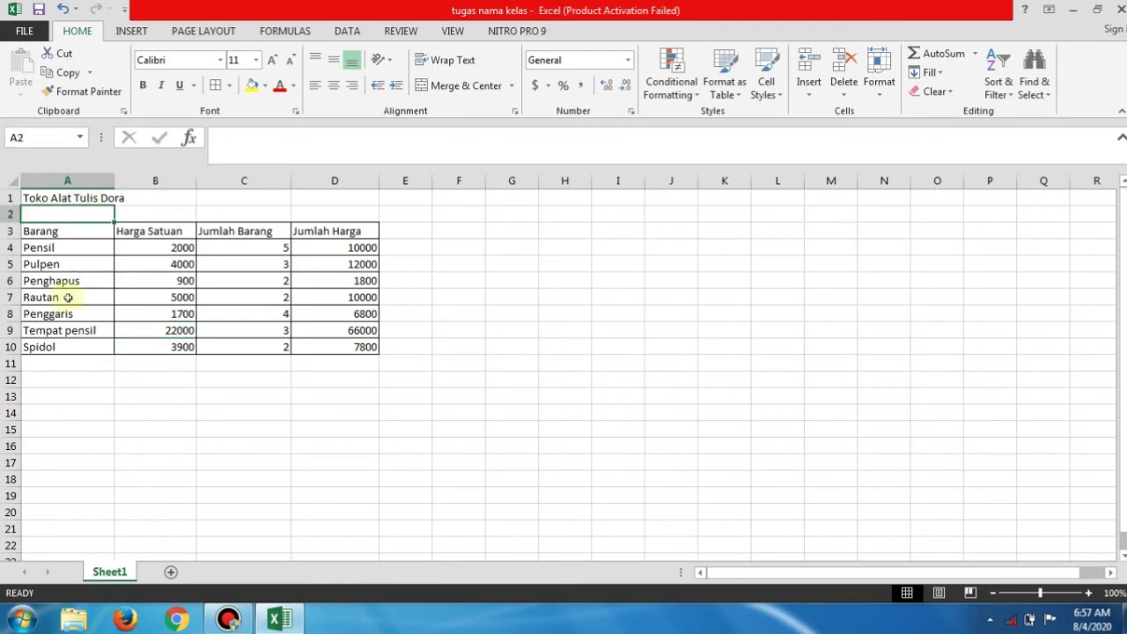
pyautogui.write('nama')
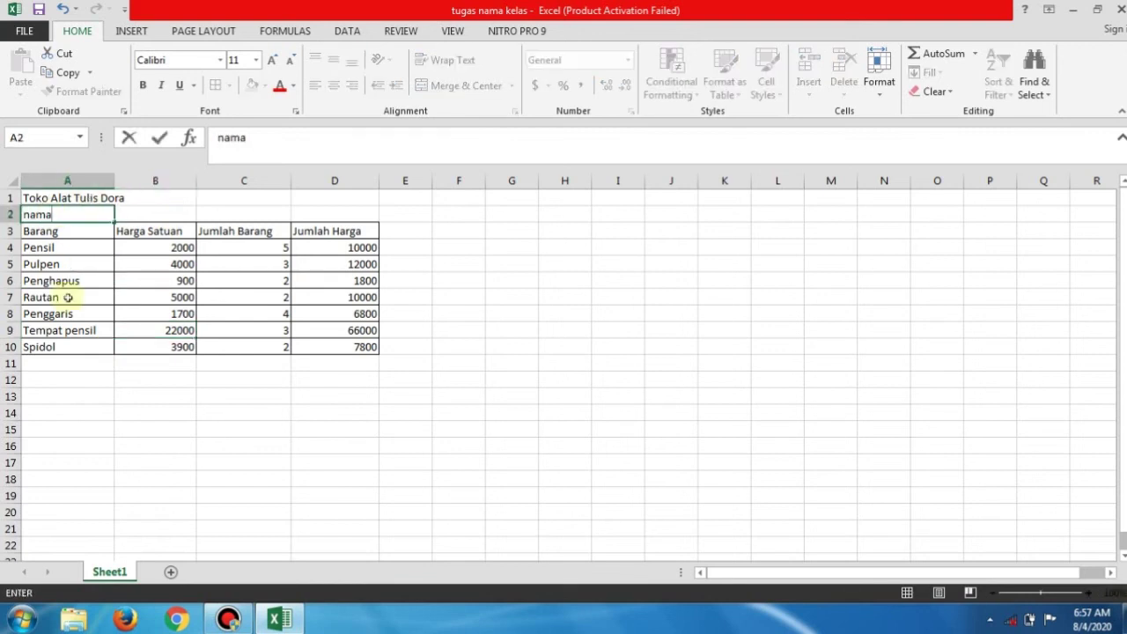
pyautogui.write(' krlas')
pyautogui.press('BackSpace')
pyautogui.press('BackSpace')
pyautogui.press('BackSpace')
pyautogui.press('BackSpace')
pyautogui.write('elas:')
pyautogui.click(137, 384)
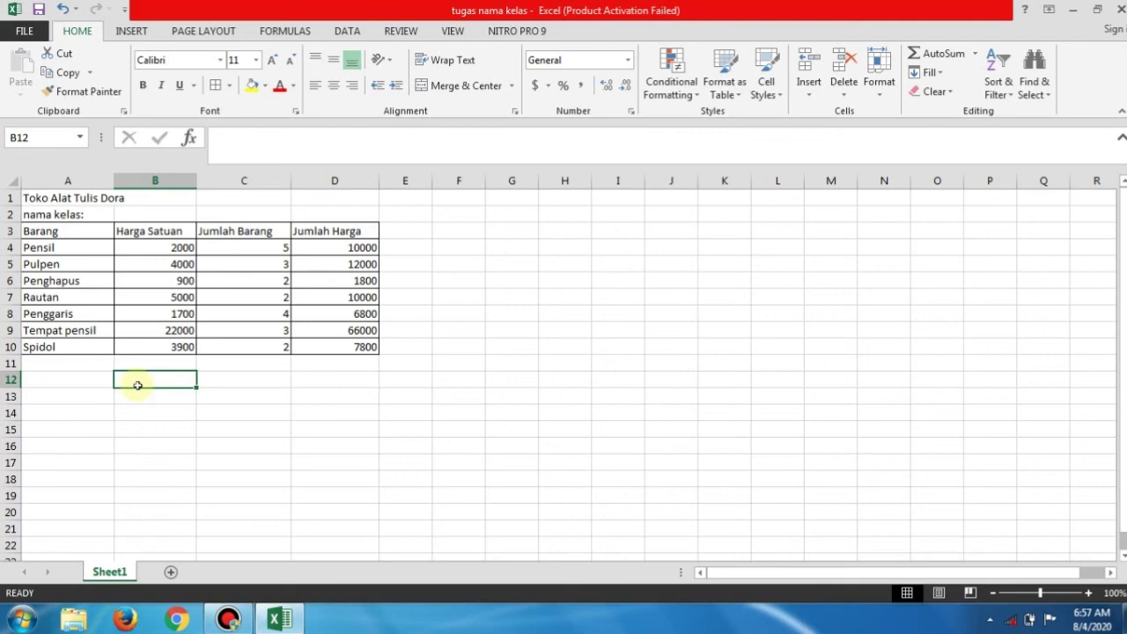
pyautogui.click(24, 31)
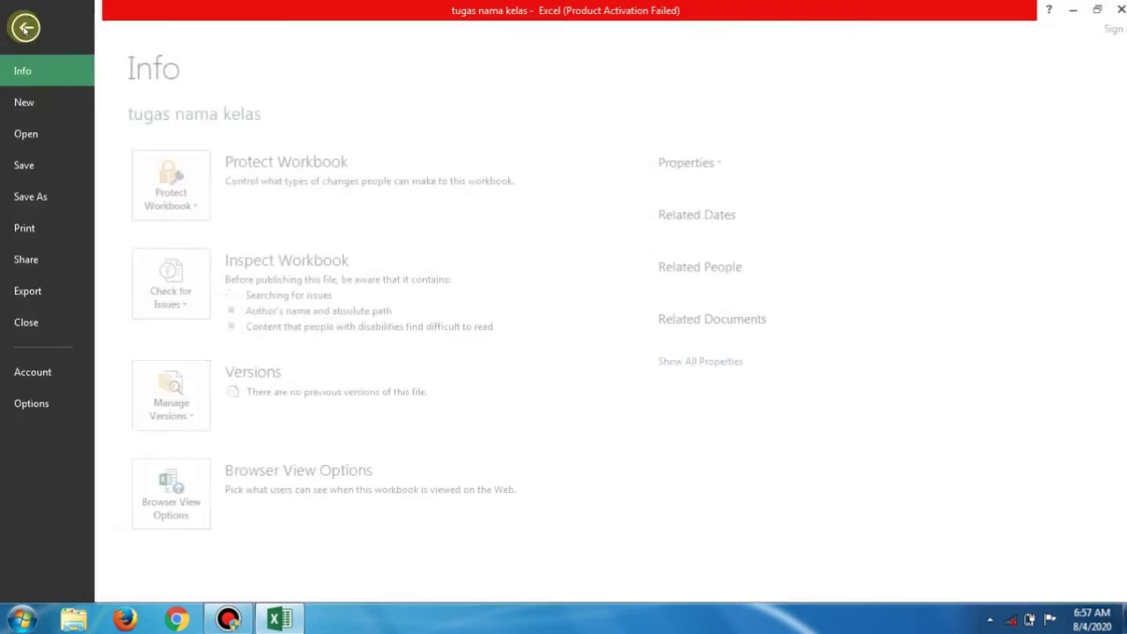
pyautogui.click(59, 164)
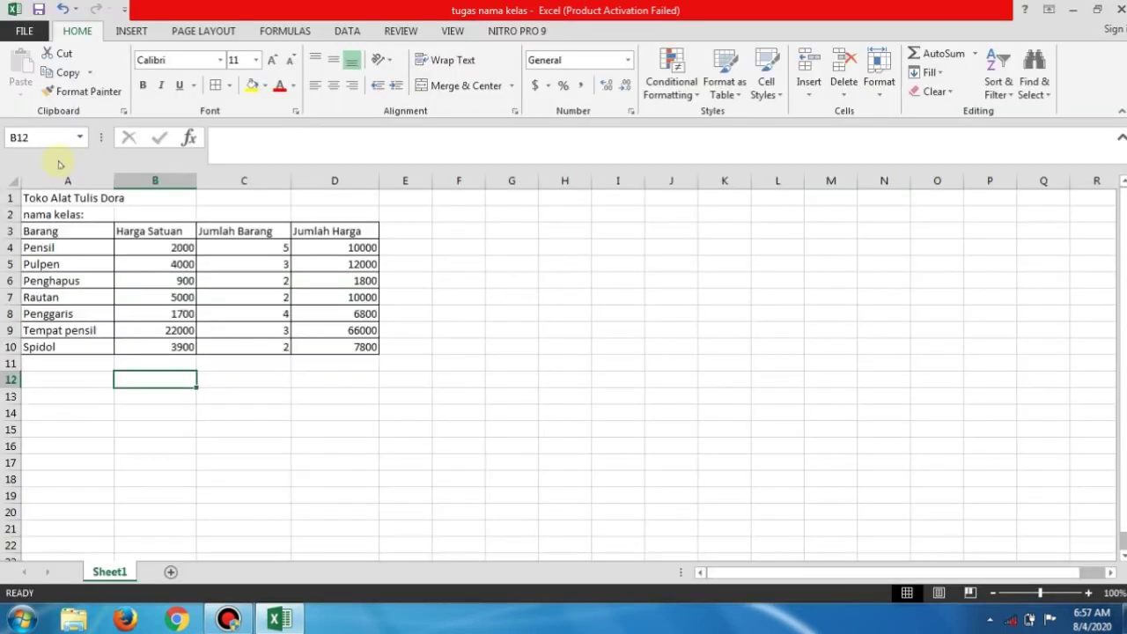